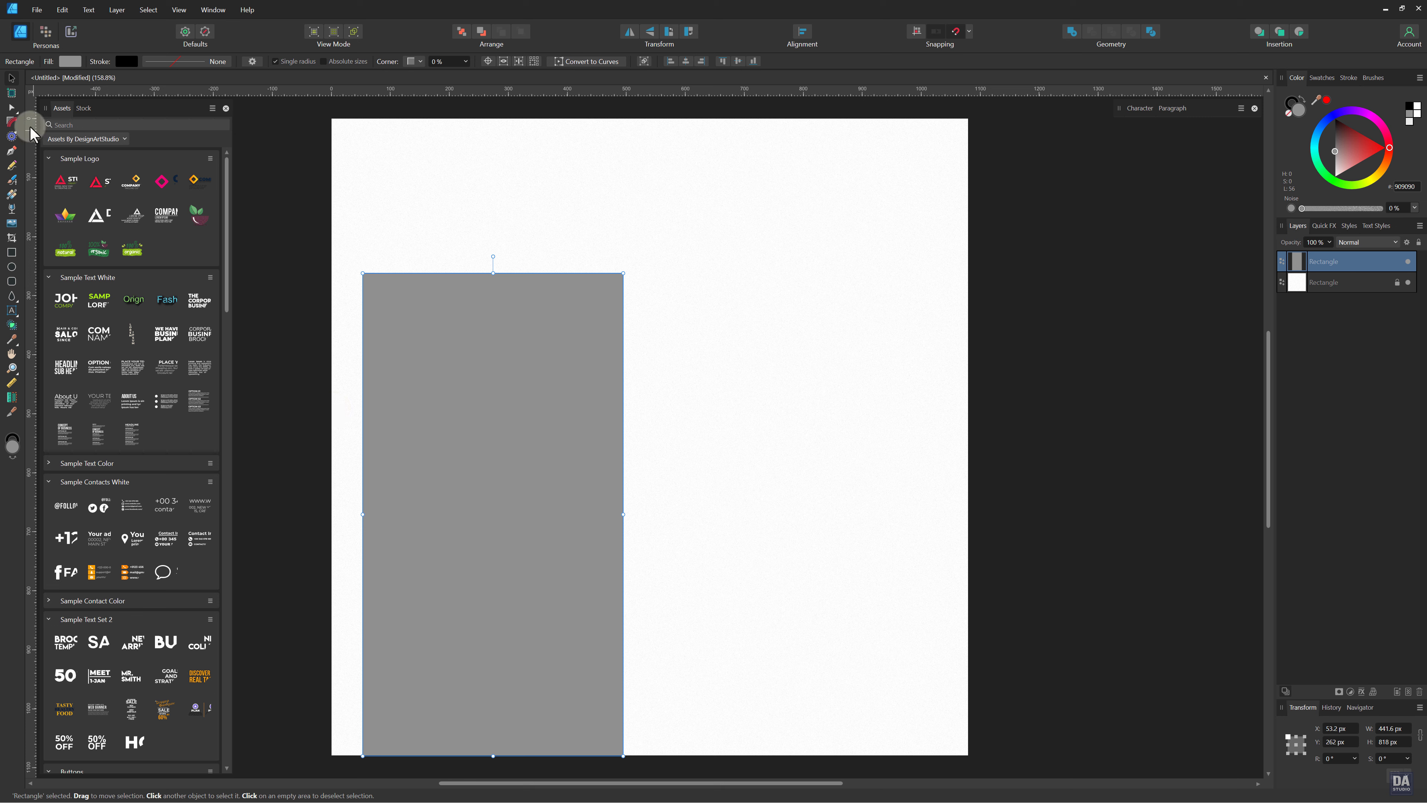
# Round the grey rectangle's two upper corners fully with the Corner tool to turn it into an arch.
pyautogui.click(17, 125)
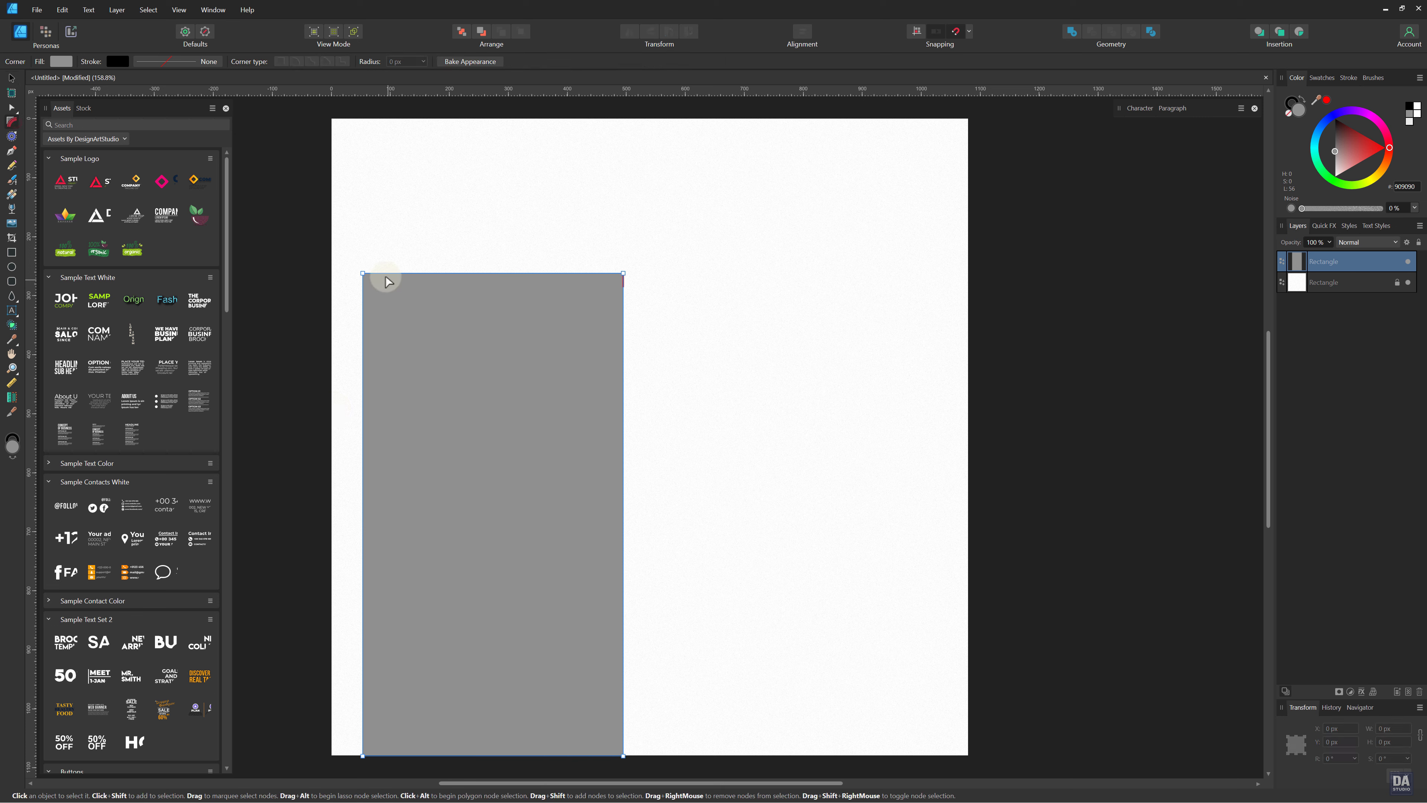
pyautogui.moveTo(373, 274); pyautogui.dragTo(475, 463)
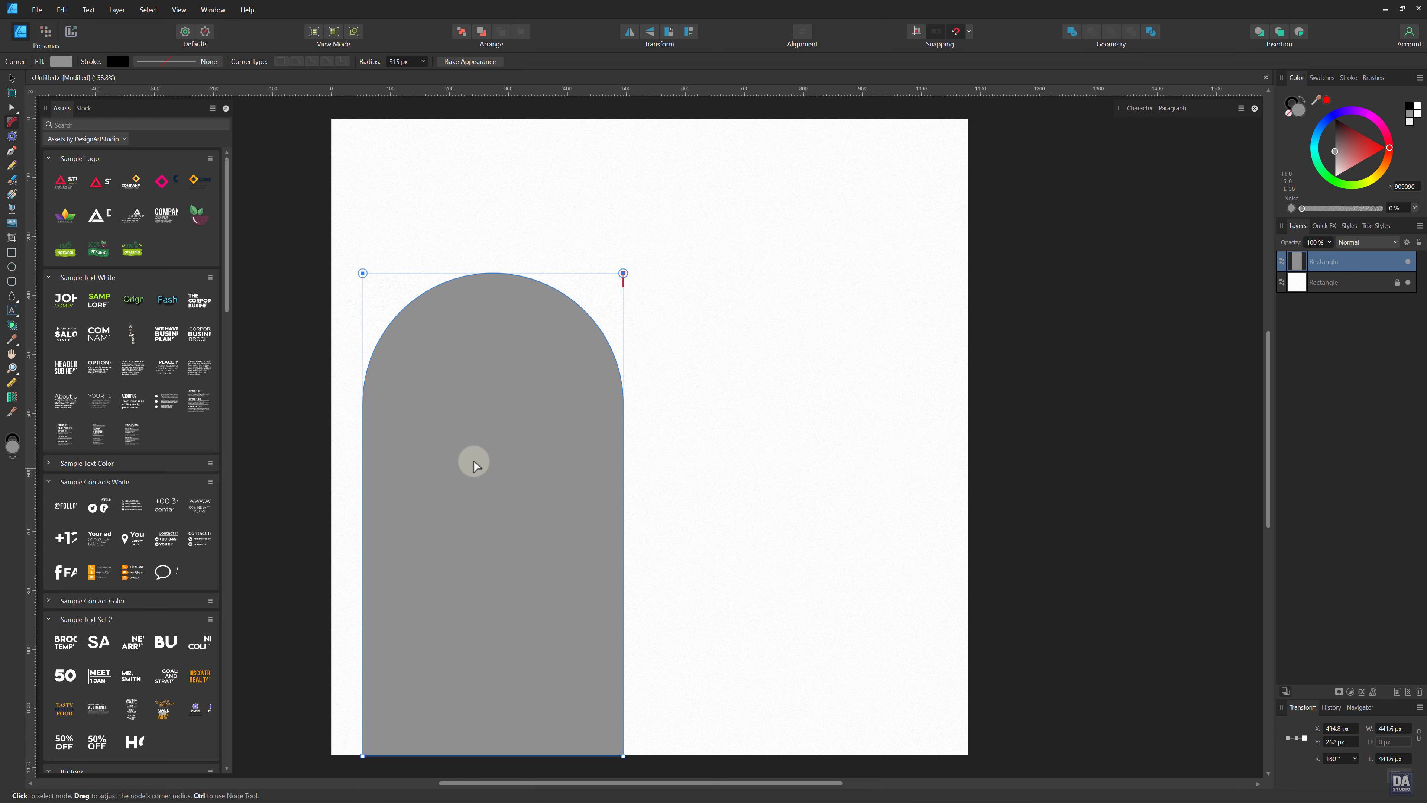
pyautogui.press('a')
pyautogui.click(679, 397)
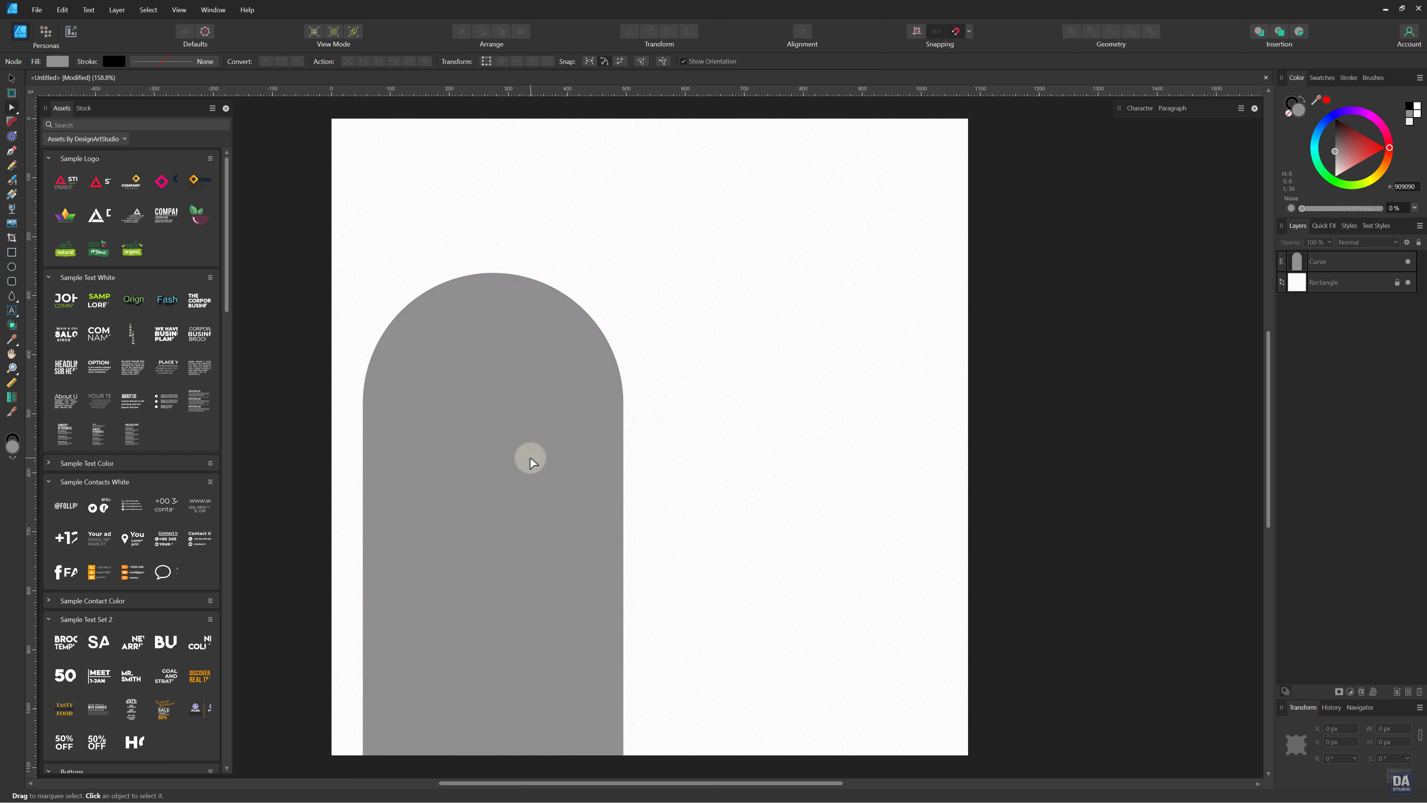
# Widen the arch to about 479 px by extending its right side.
pyautogui.press('v')
pyautogui.click(527, 460)
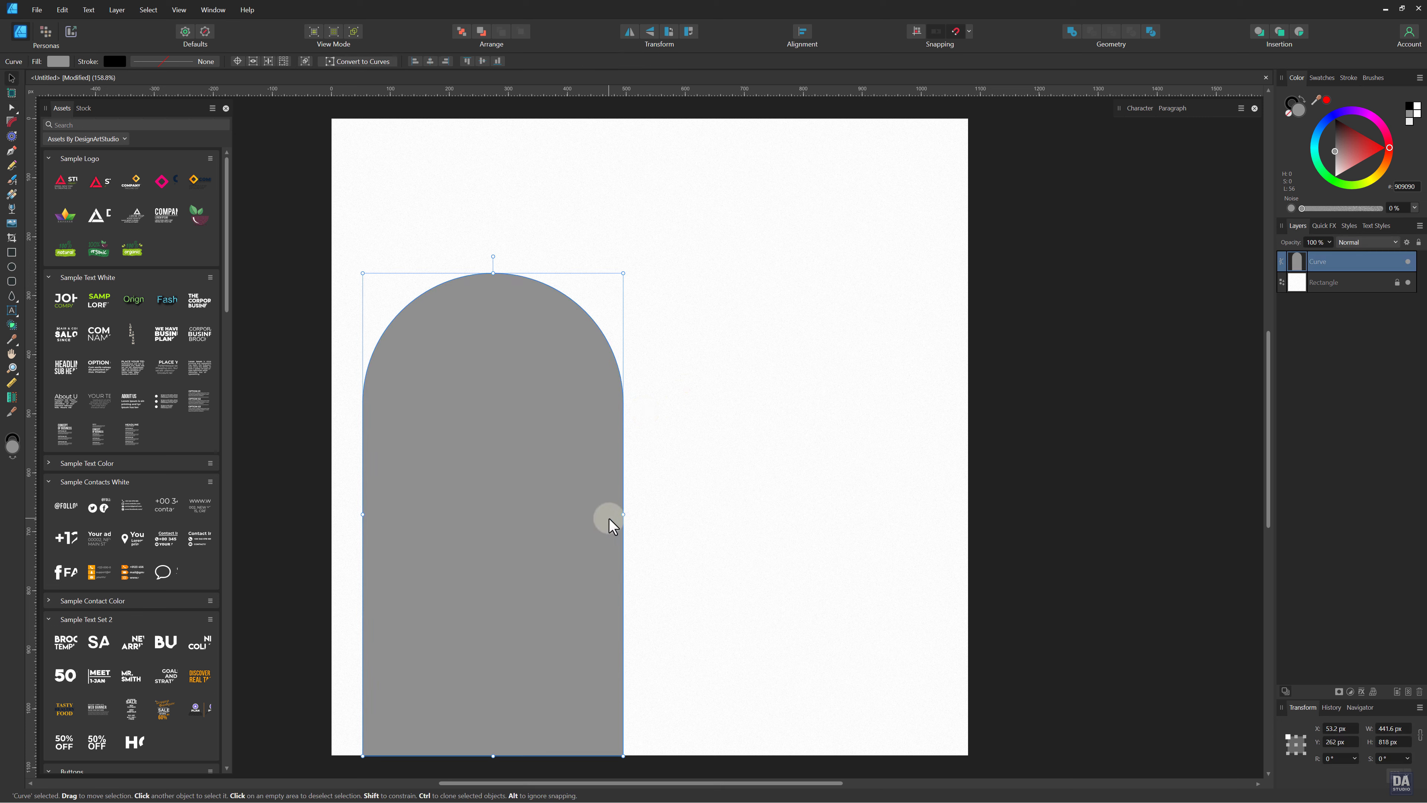
pyautogui.moveTo(622, 514); pyautogui.dragTo(643, 515)
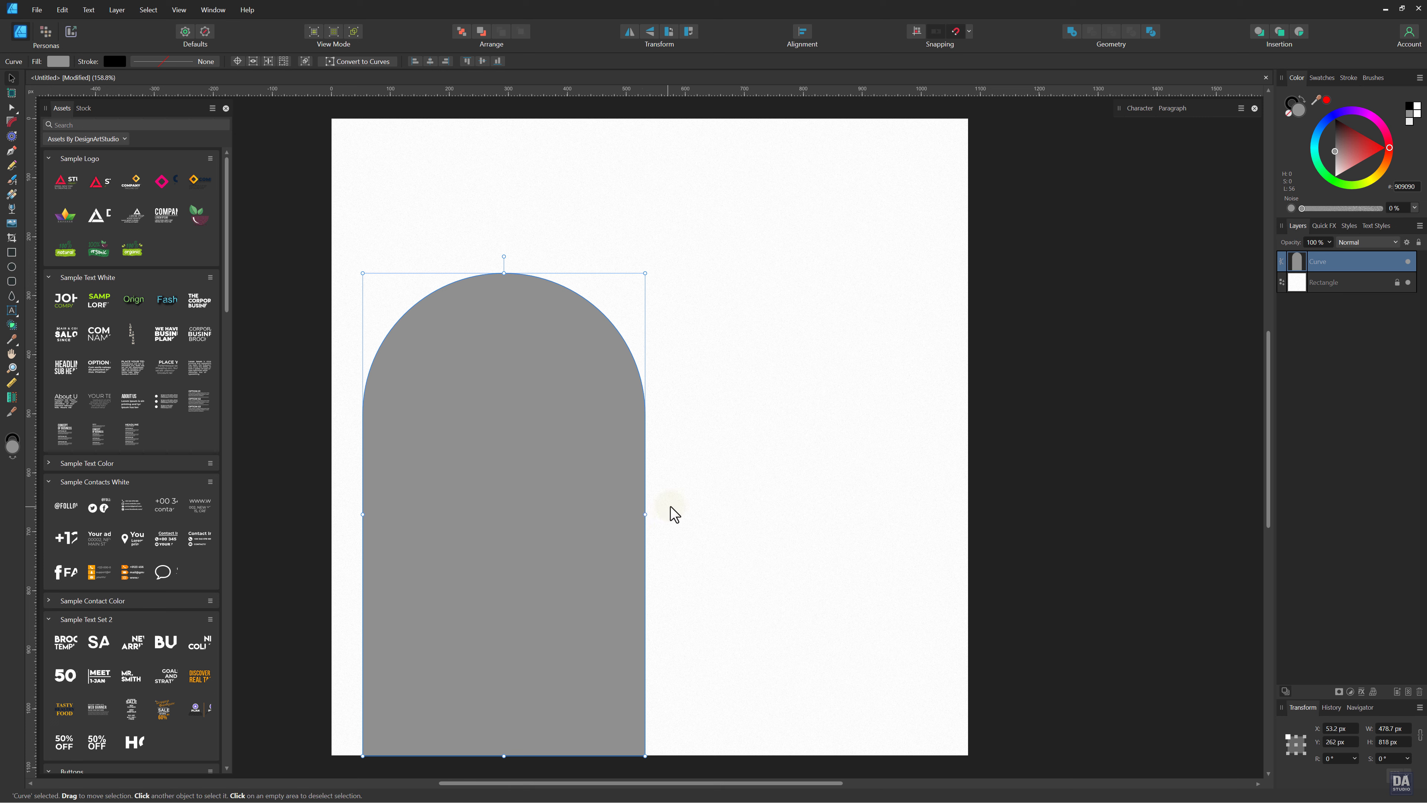
# Duplicate the arch toward the page's upper right and scale the copy down proportionally to about 157 px wide.
pyautogui.moveTo(548, 551); pyautogui.dragTo(755, 478)
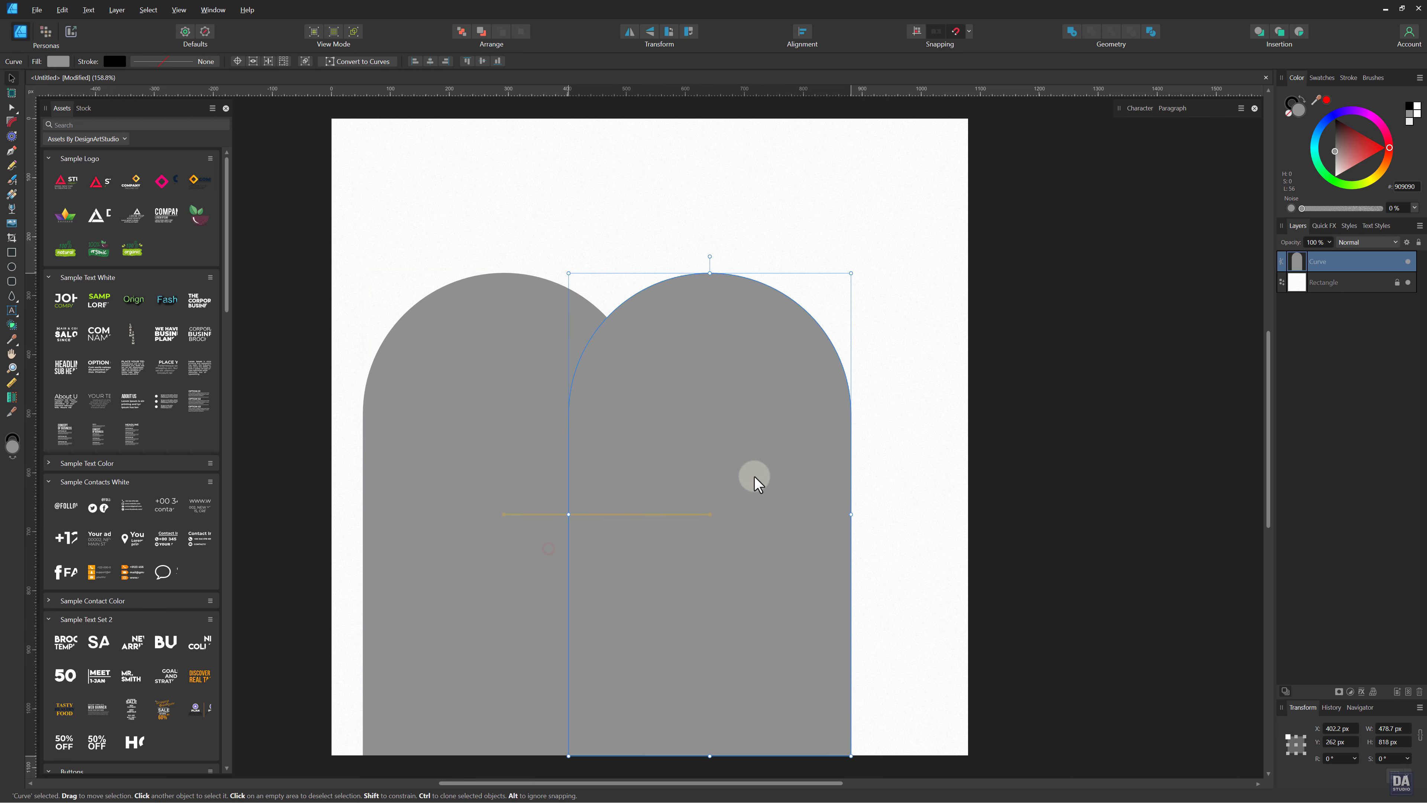
pyautogui.moveTo(765, 585); pyautogui.dragTo(819, 490)
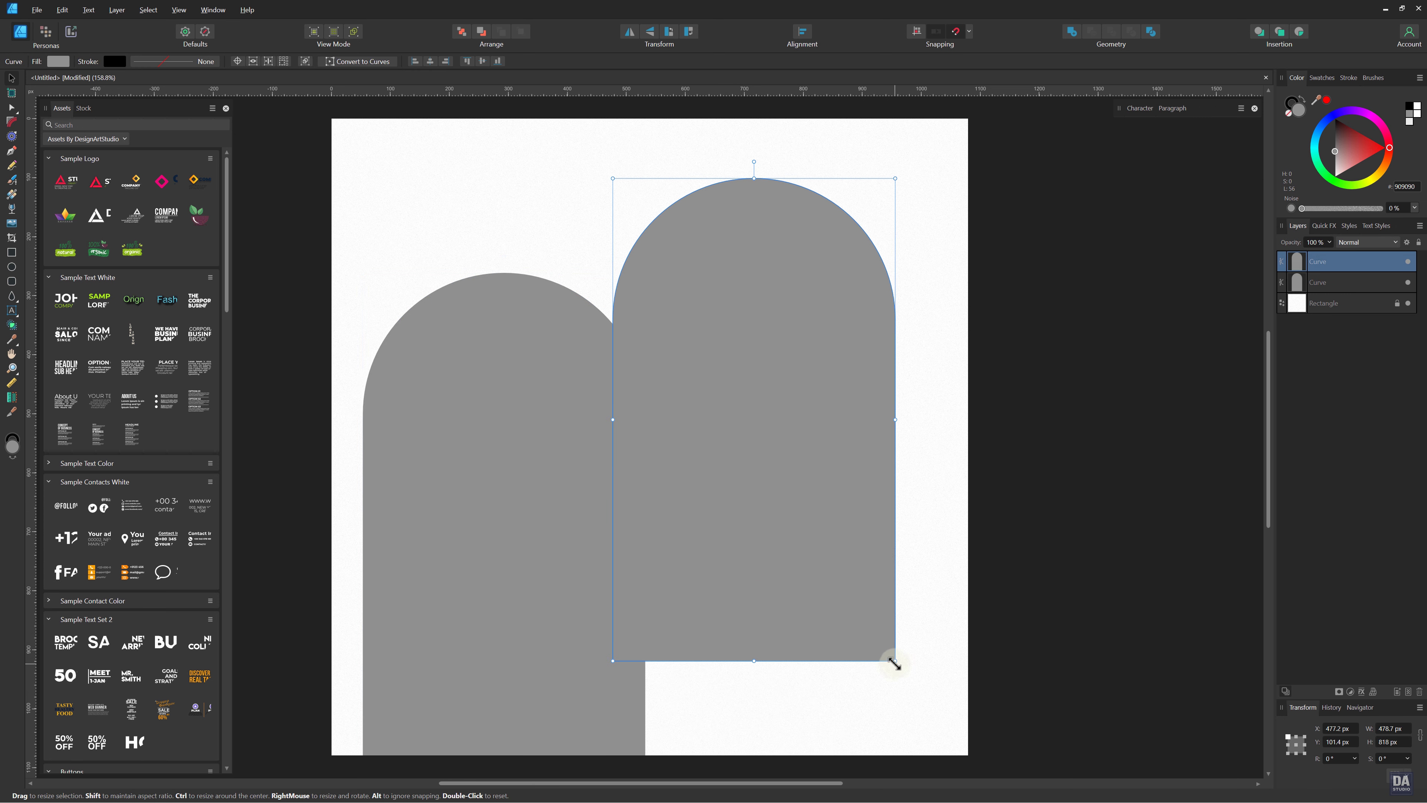
pyautogui.moveTo(894, 663); pyautogui.dragTo(706, 337)
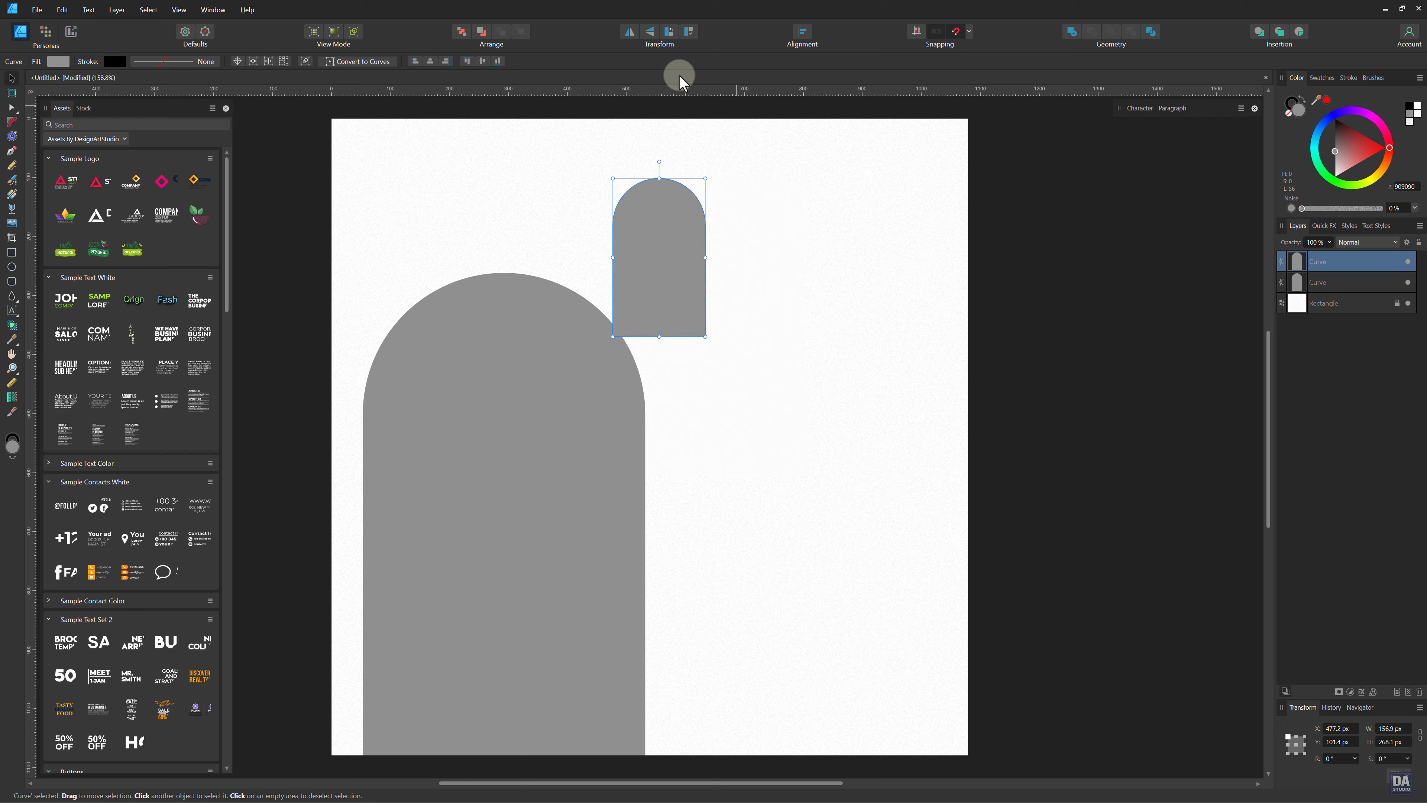
# Turn the small arch upside down, enlarge it and hang it from the page's upper edge near the right corner.
pyautogui.click(669, 32)
pyautogui.click(669, 32)
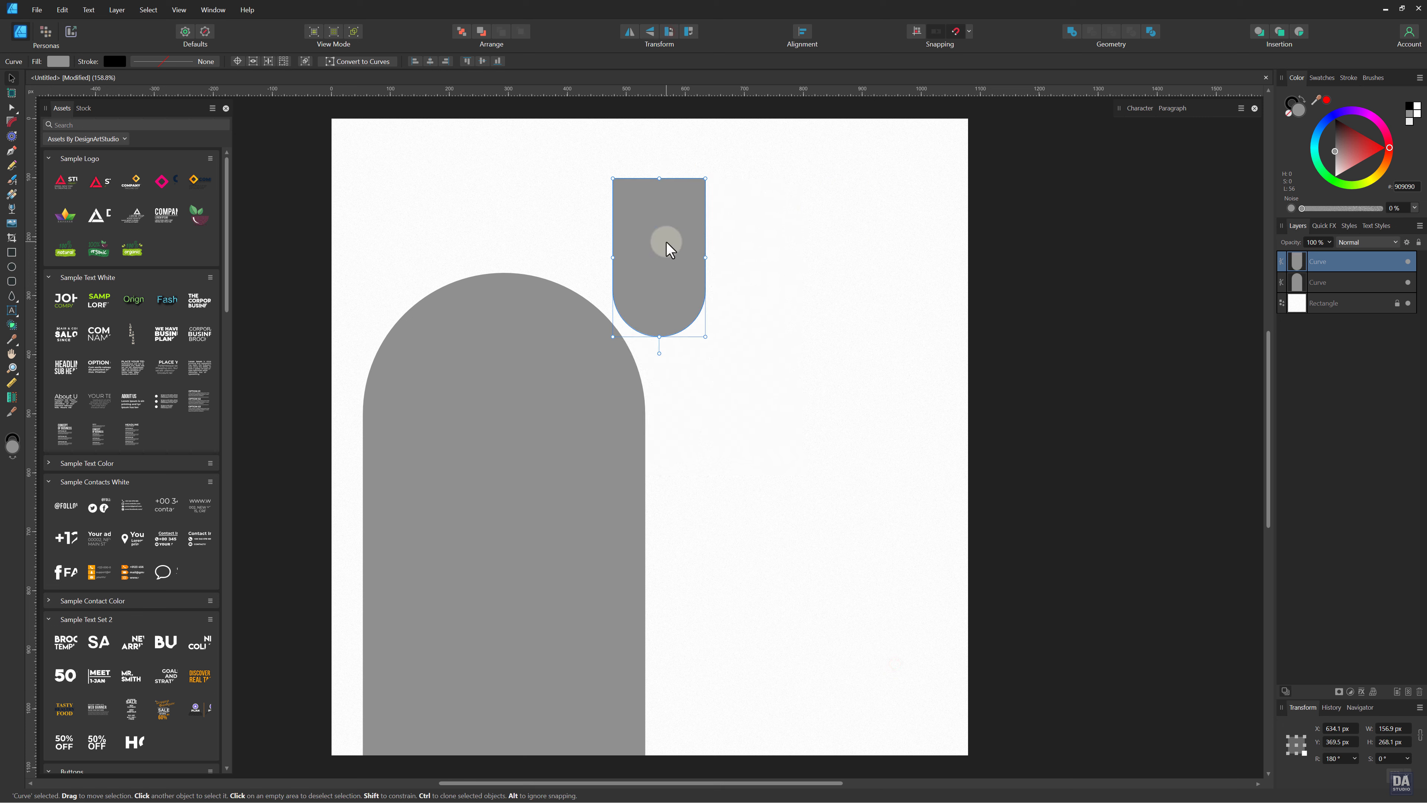
pyautogui.moveTo(668, 247); pyautogui.dragTo(880, 219)
pyautogui.moveTo(875, 277); pyautogui.dragTo(872, 284)
pyautogui.click(828, 324)
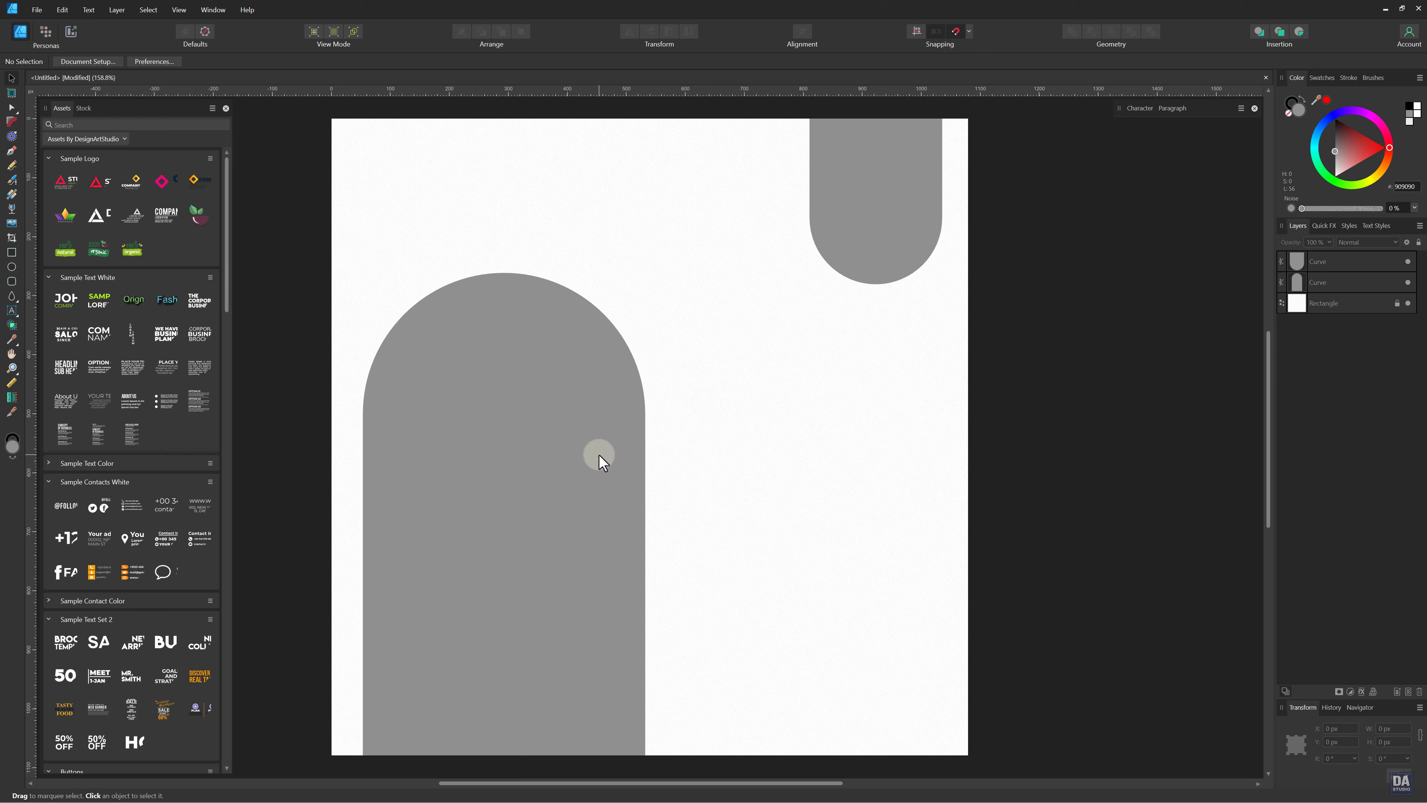
# Shift the large arch slightly to the left along the page's lower edge.
pyautogui.click(591, 467)
pyautogui.moveTo(595, 467); pyautogui.dragTo(584, 468)
pyautogui.click(690, 461)
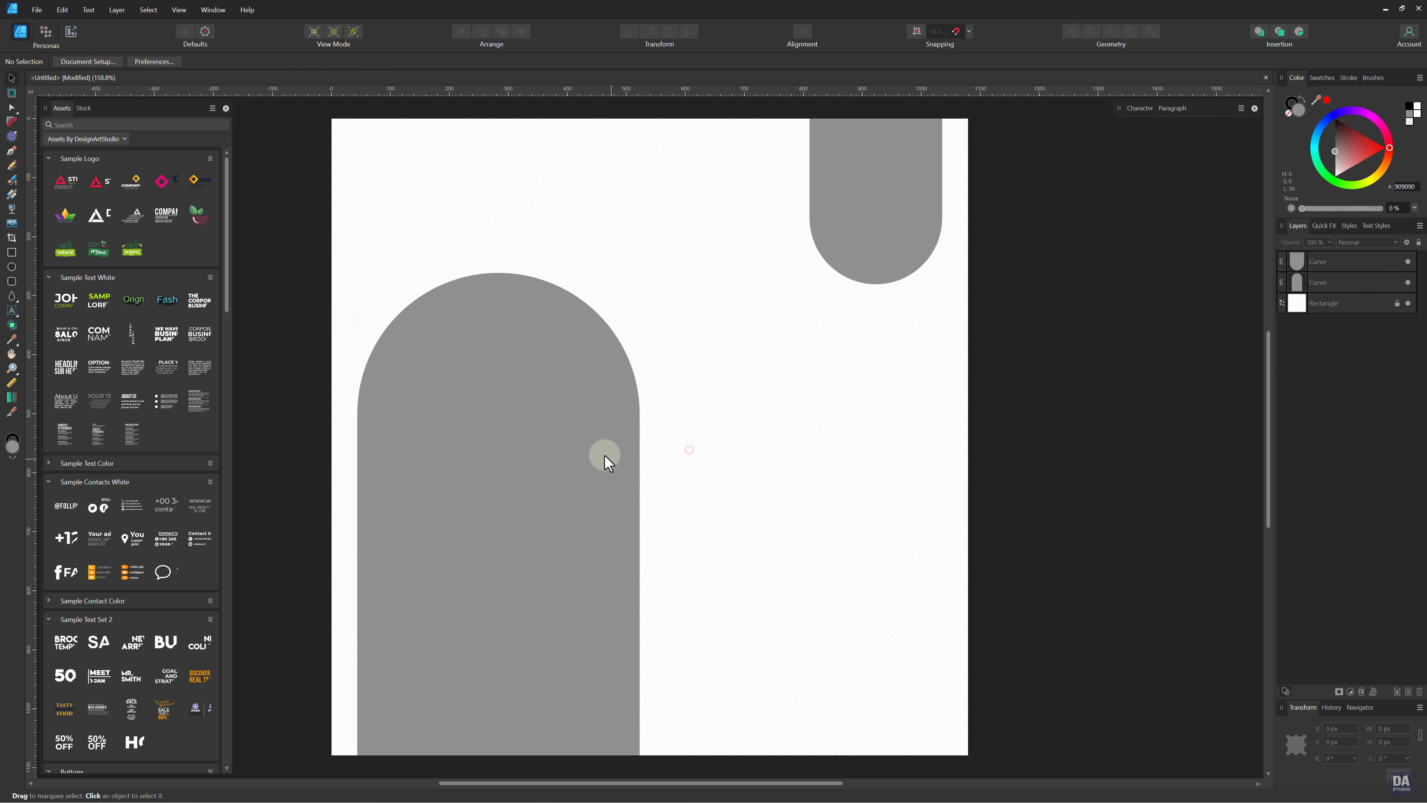
# Draw a grey rectangle about 558 × 144 px along the page's lower edge, from the large arch to the right edge.
pyautogui.click(12, 253)
pyautogui.moveTo(744, 650); pyautogui.dragTo(713, 531)
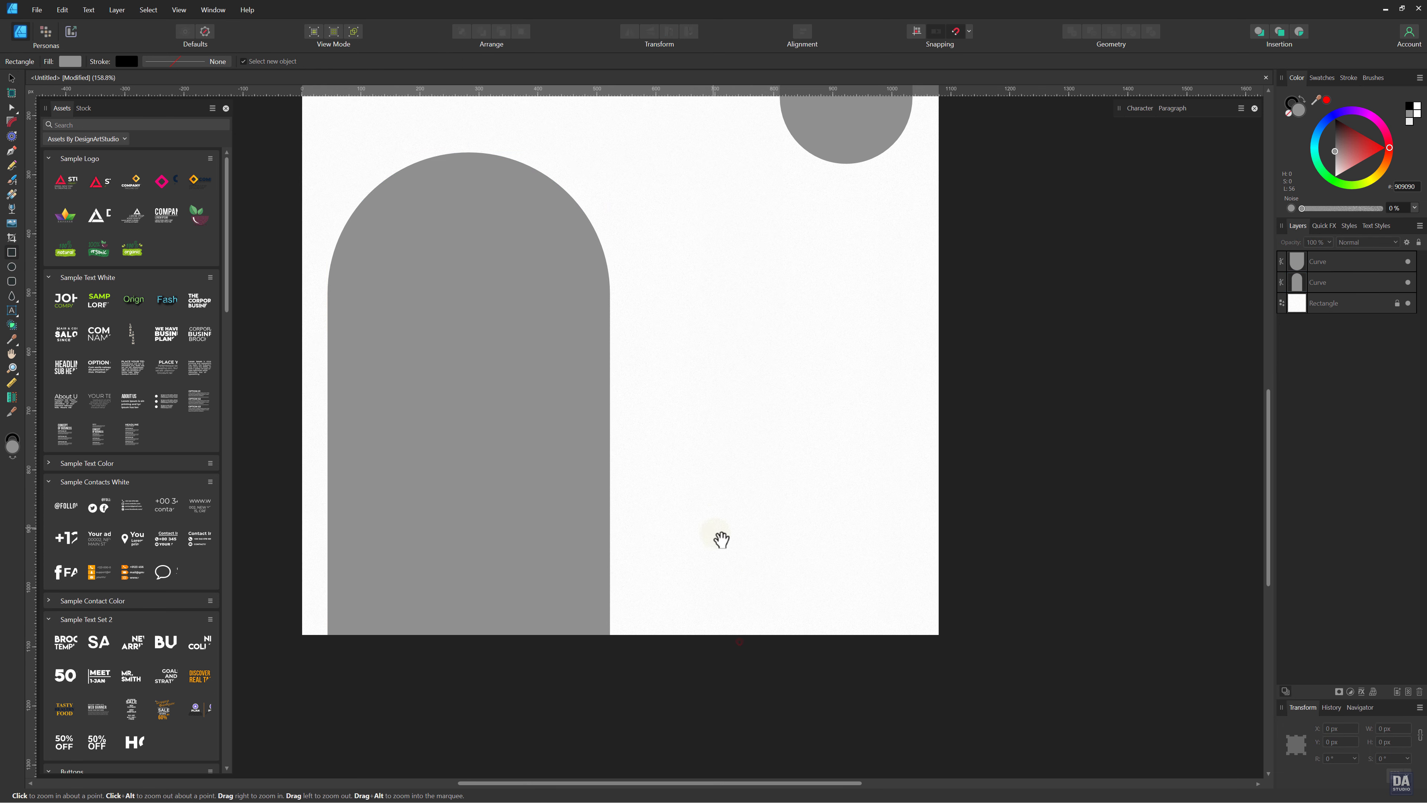
pyautogui.moveTo(747, 588); pyautogui.dragTo(811, 563)
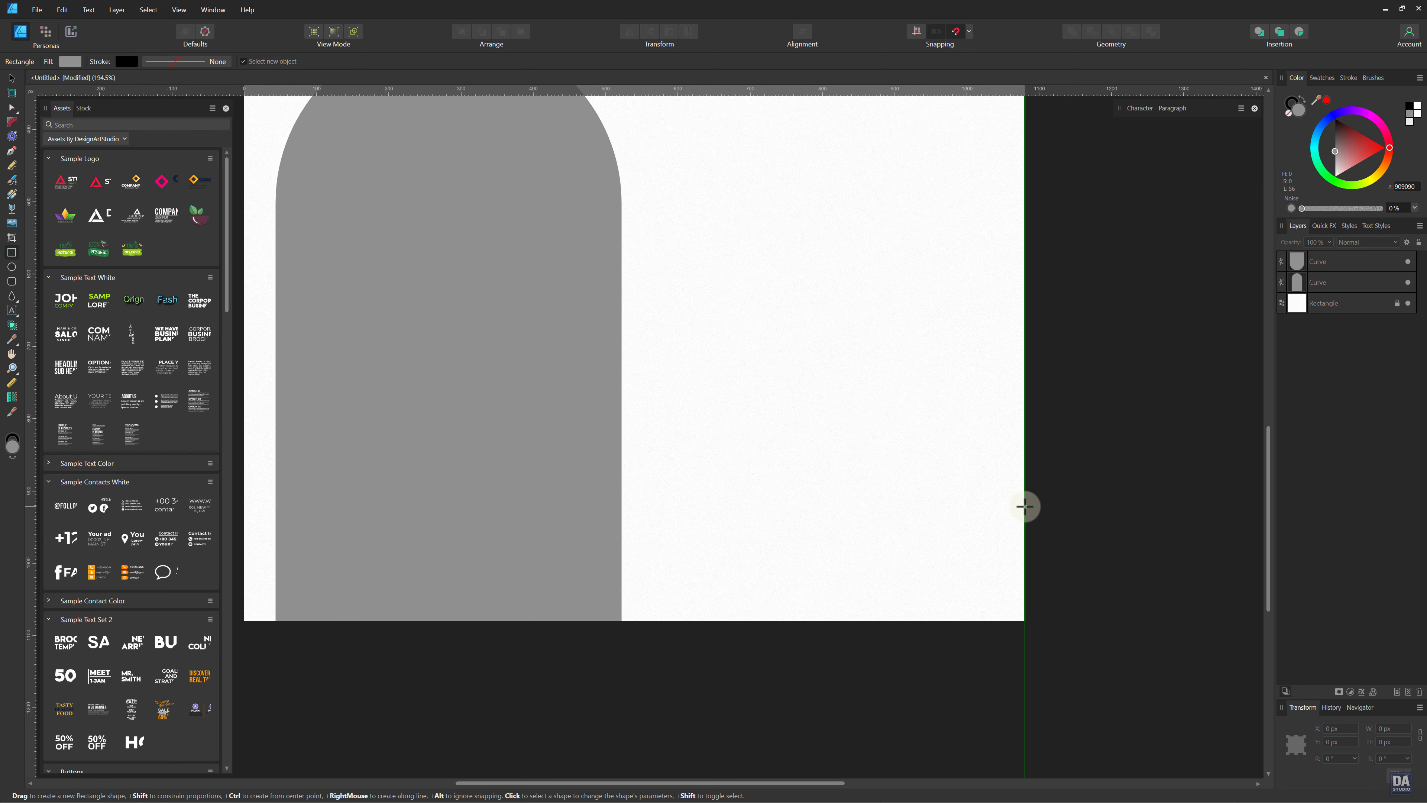
pyautogui.moveTo(1024, 506); pyautogui.dragTo(622, 621)
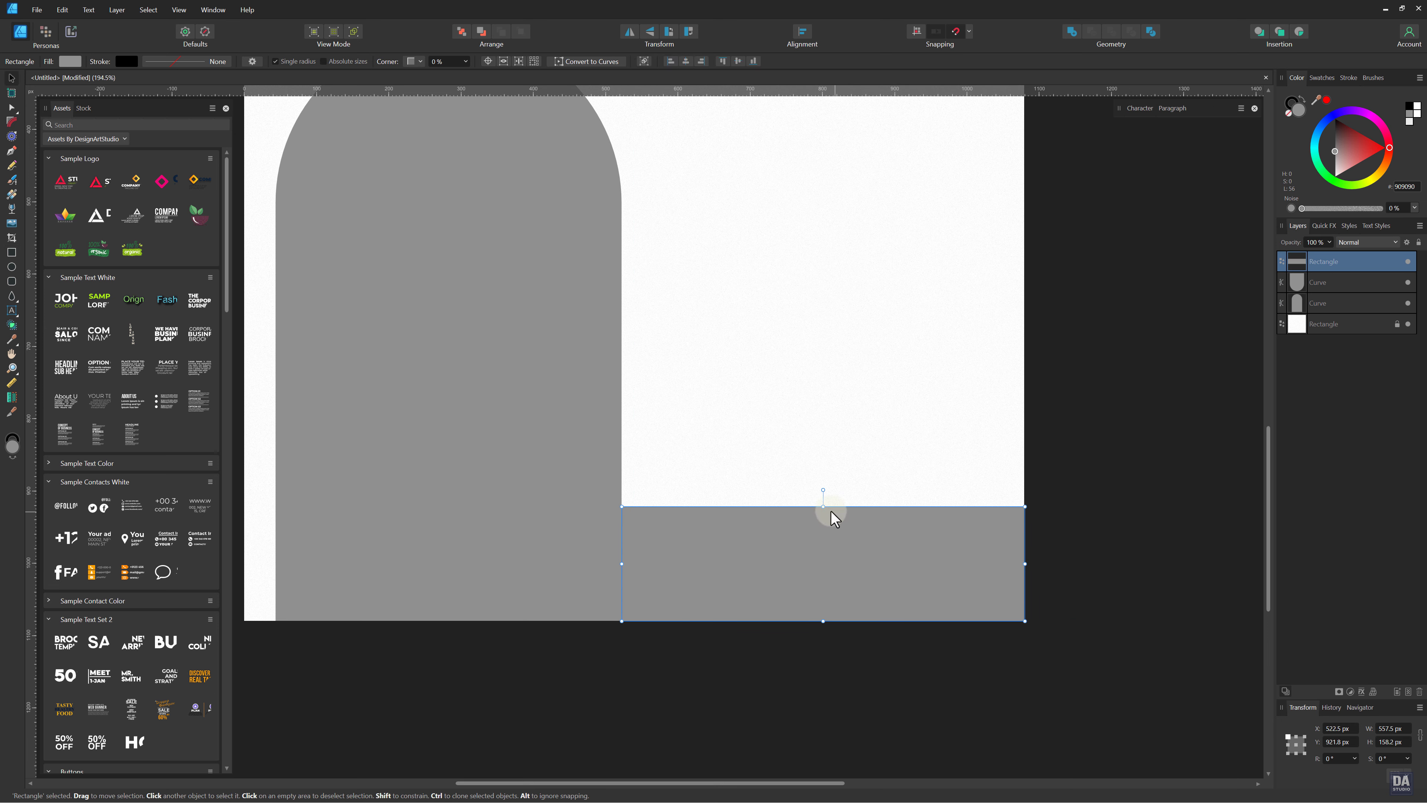
pyautogui.moveTo(832, 511); pyautogui.dragTo(826, 520)
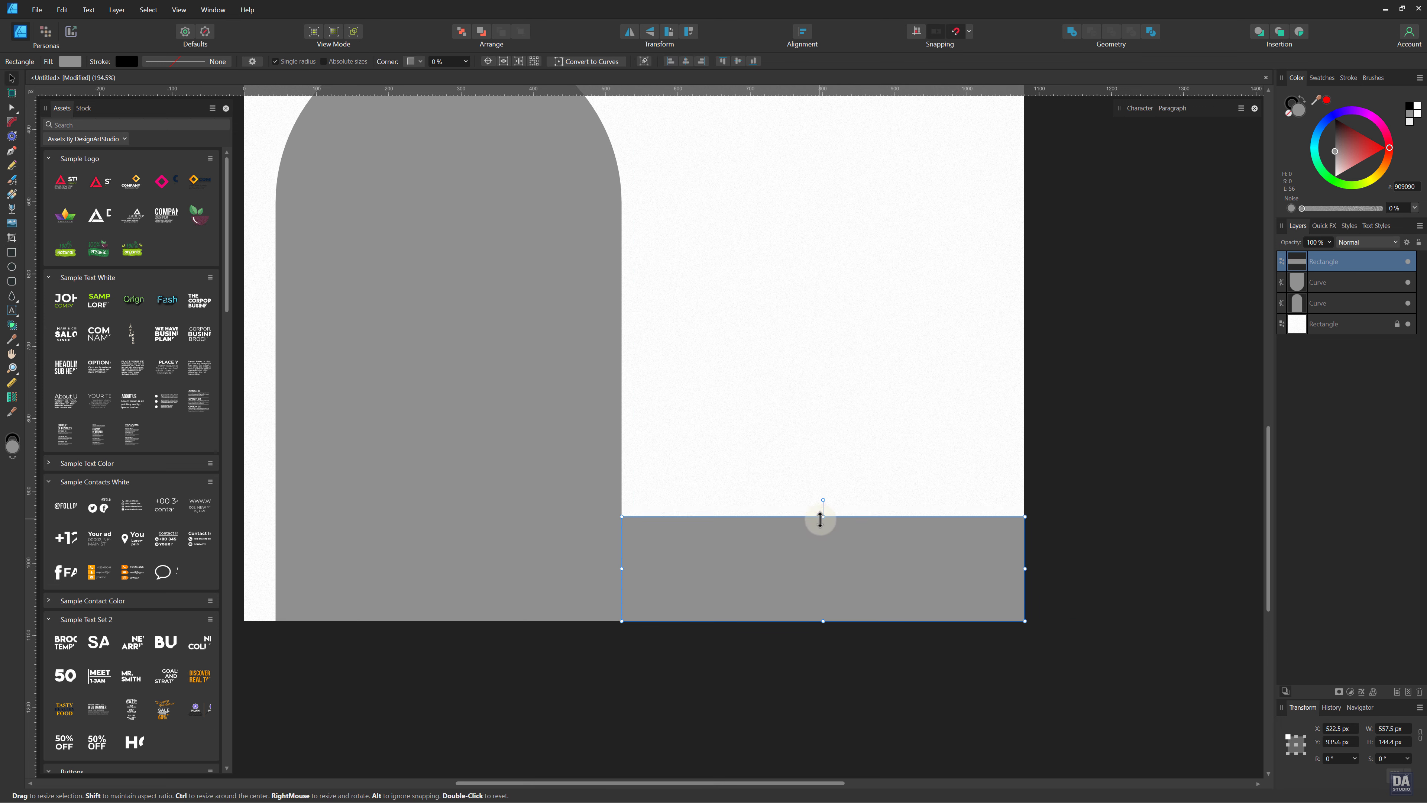
pyautogui.click(850, 497)
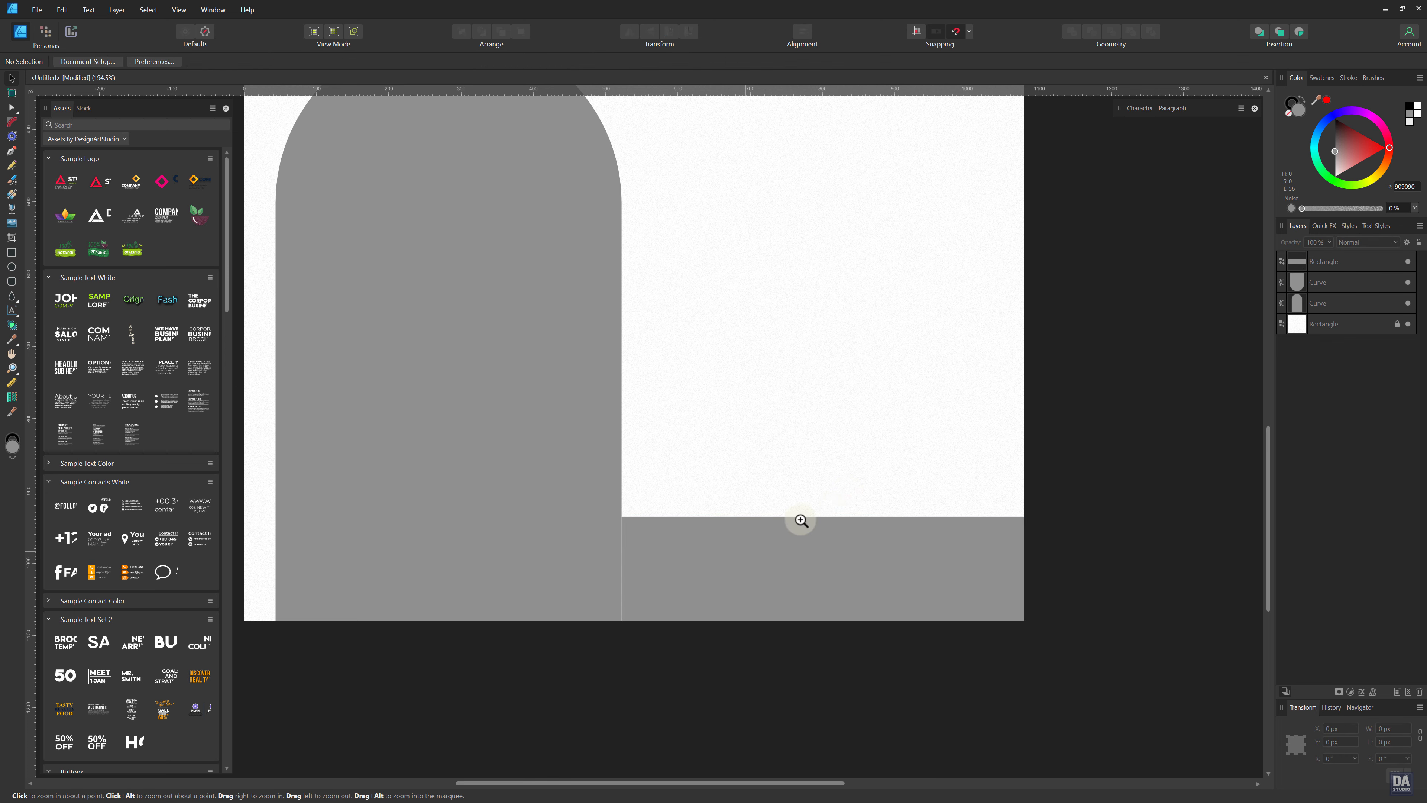
# Place the white DESIGN ART STUDIO logo from the sample logo assets over the large arch and fill it black.
pyautogui.moveTo(828, 495); pyautogui.dragTo(745, 529)
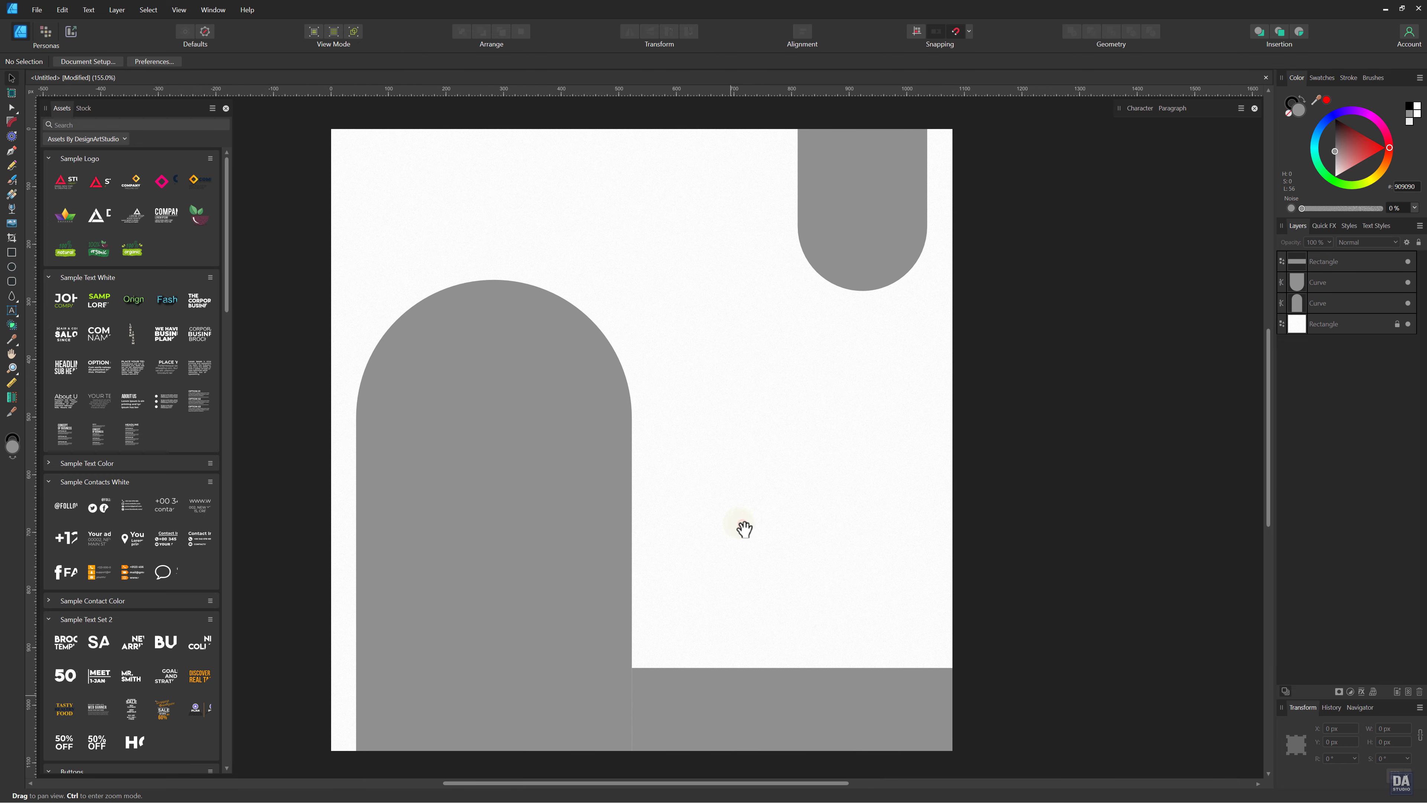
pyautogui.moveTo(96, 216); pyautogui.dragTo(483, 370)
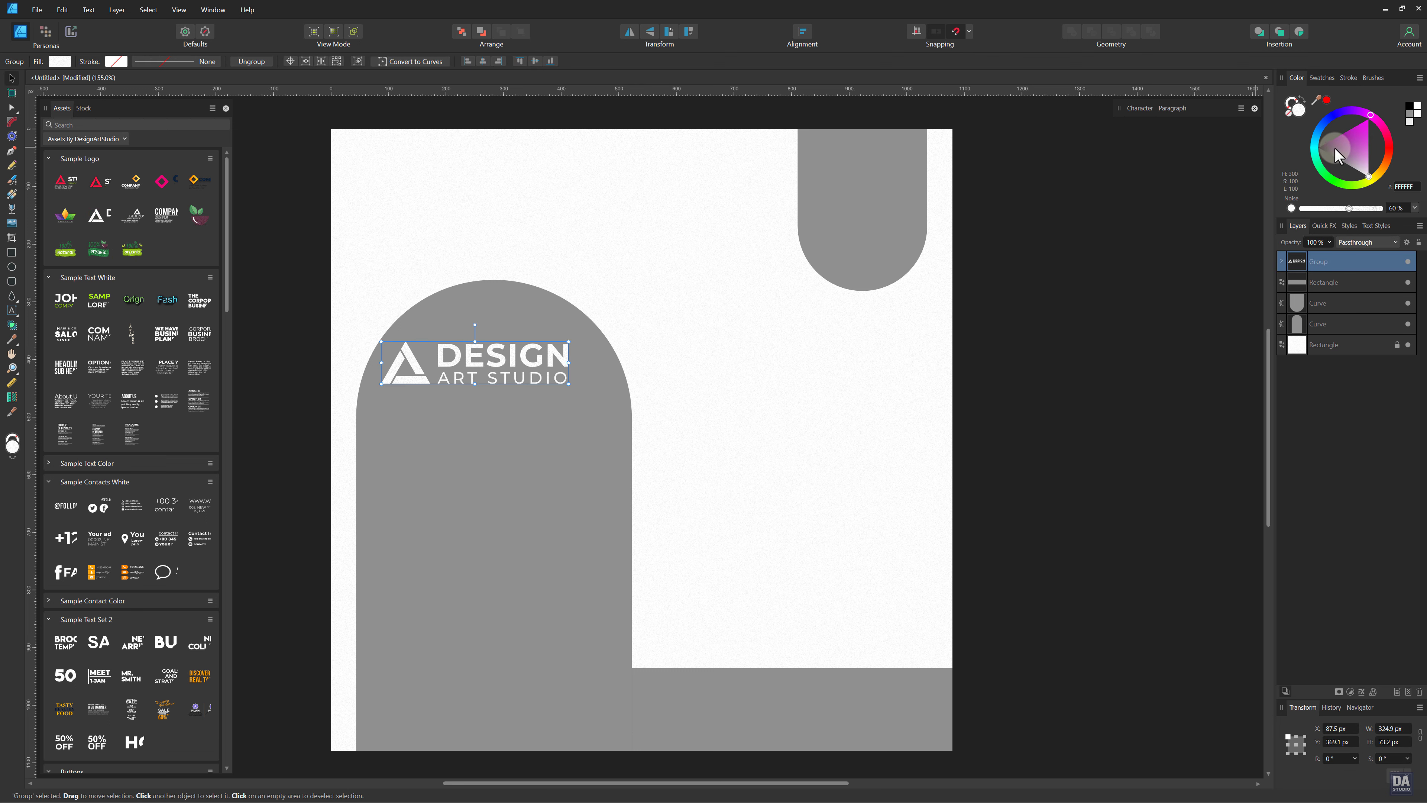
pyautogui.click(1318, 147)
pyautogui.click(424, 370)
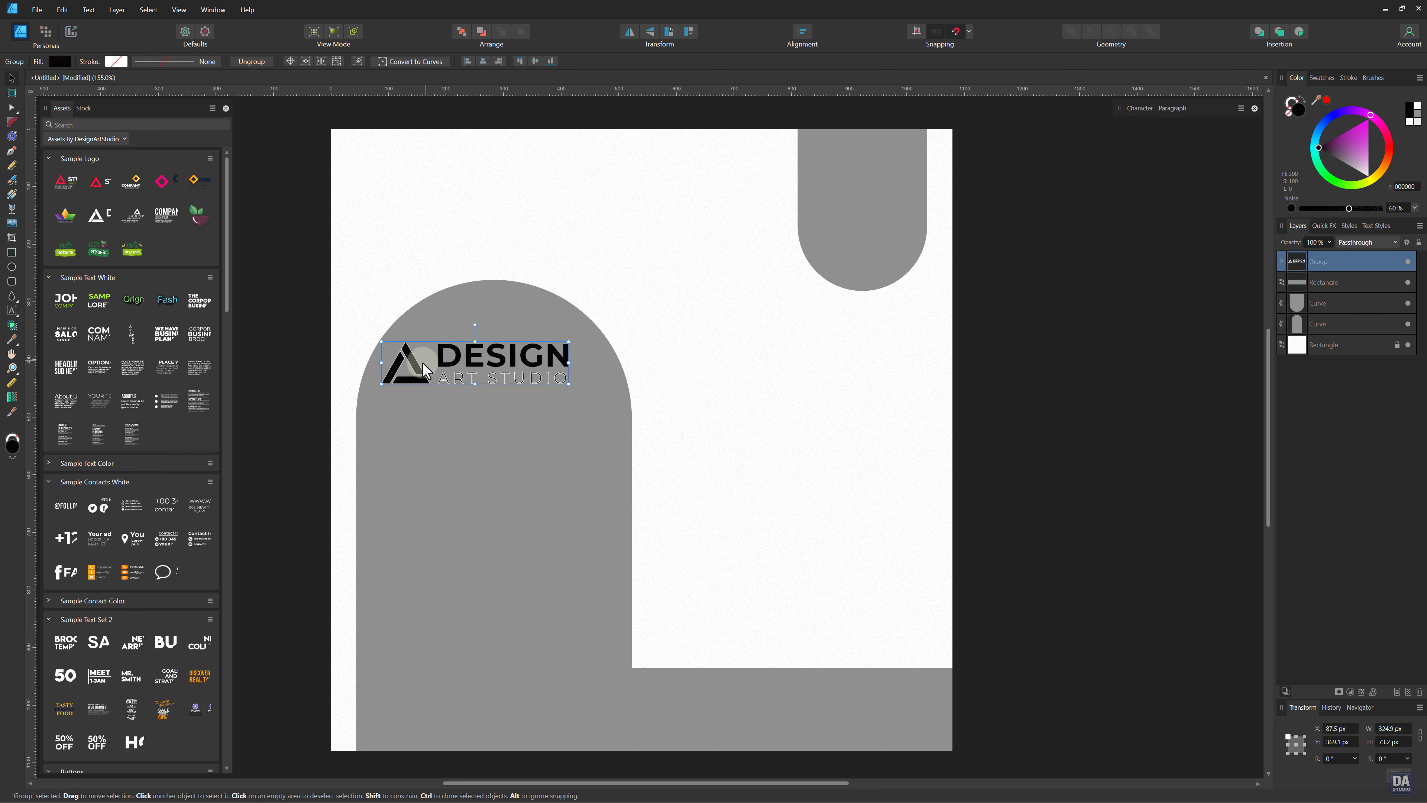
# Try to recolour the logo's triangle symbol and ART STUDIO text purple.
pyautogui.keyDown('shift'); pyautogui.click(460, 377); pyautogui.keyUp('shift')
pyautogui.press('x')
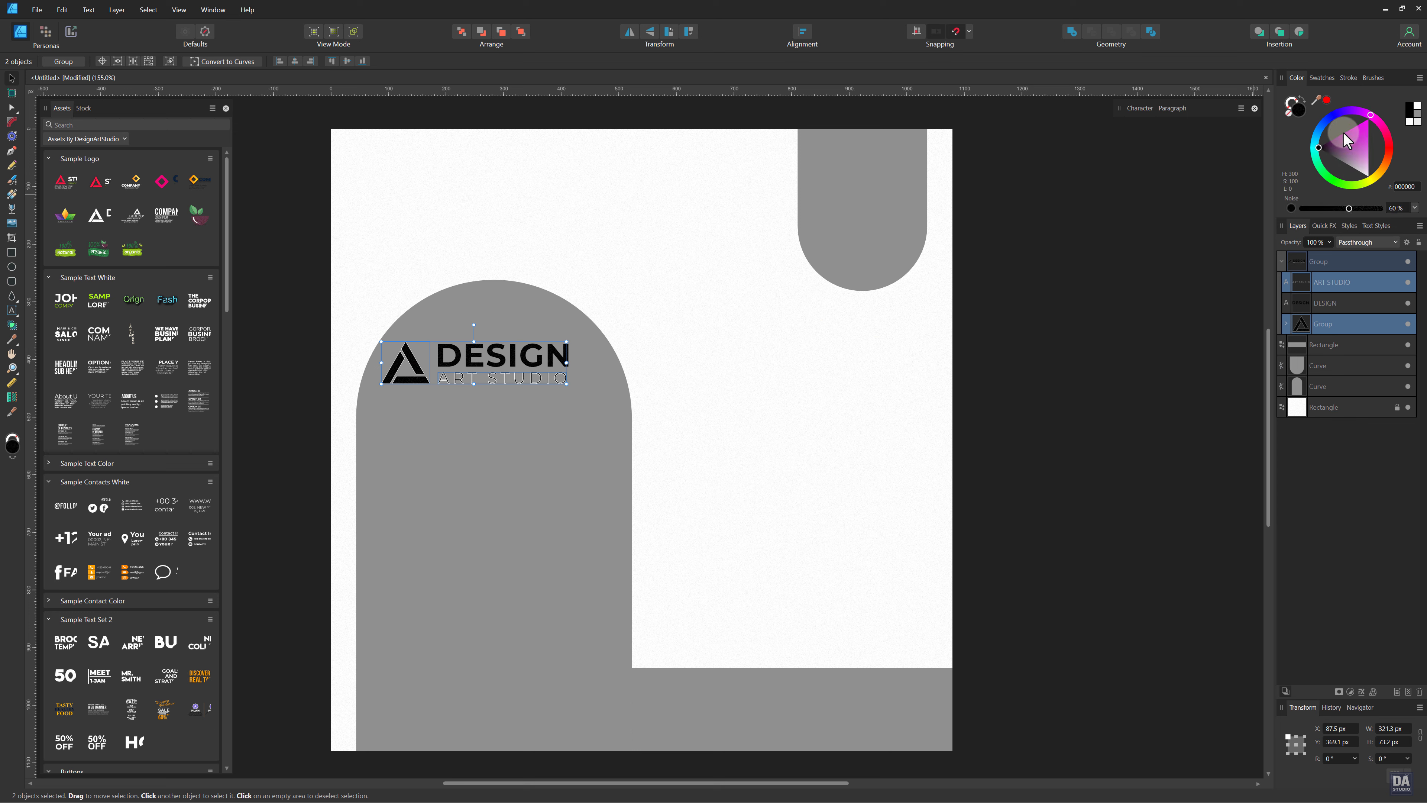
pyautogui.press('x')
pyautogui.moveTo(1339, 144); pyautogui.dragTo(1332, 102)
pyautogui.click(715, 369)
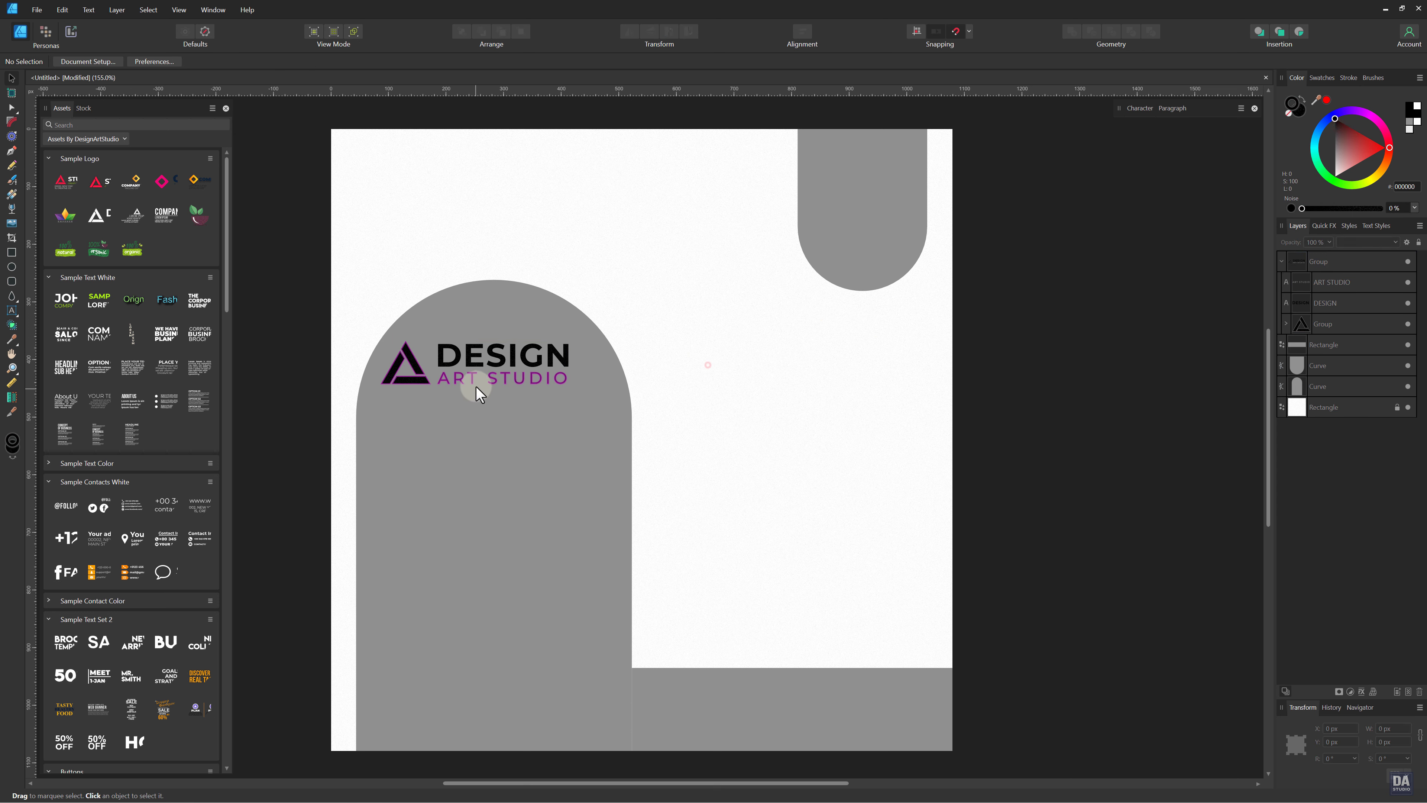
# Scale the black logo to about 220 px wide and place it in the page's upper-left corner.
pyautogui.moveTo(502, 365); pyautogui.dragTo(445, 180)
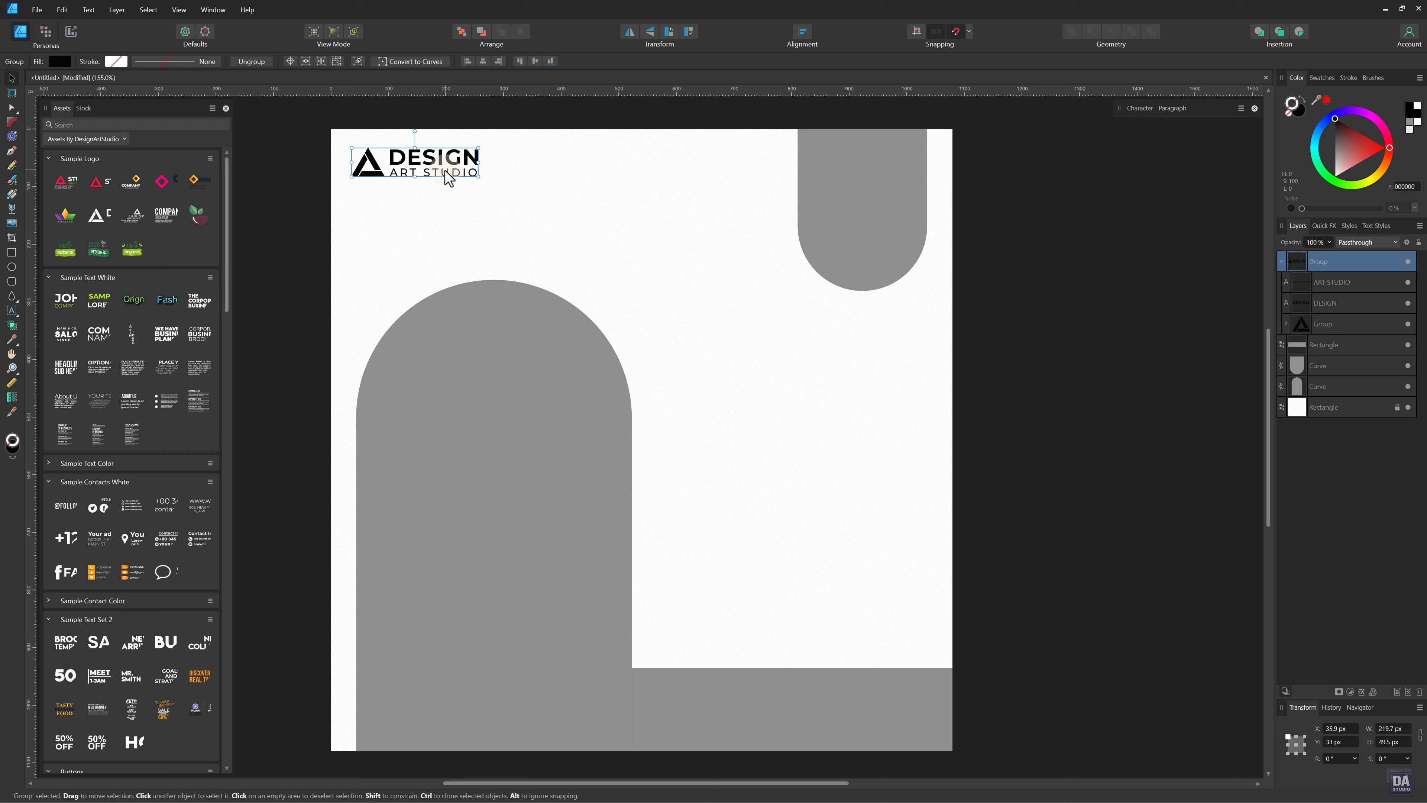
pyautogui.click(557, 195)
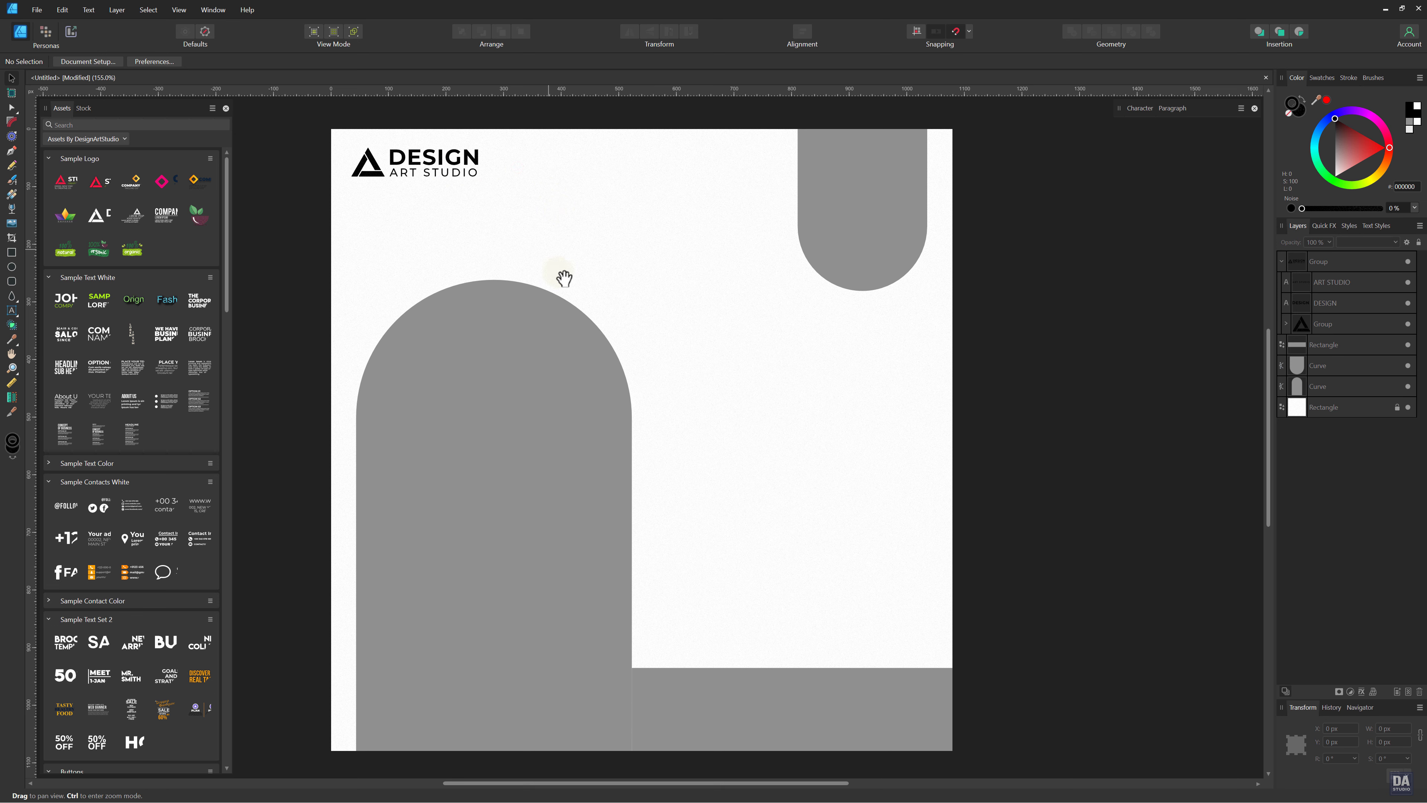
# Place the white cube monogram shape from the assets below the logo, scaled to about 78 px wide.
pyautogui.moveTo(568, 284); pyautogui.dragTo(569, 281)
pyautogui.moveTo(229, 302); pyautogui.dragTo(238, 442)
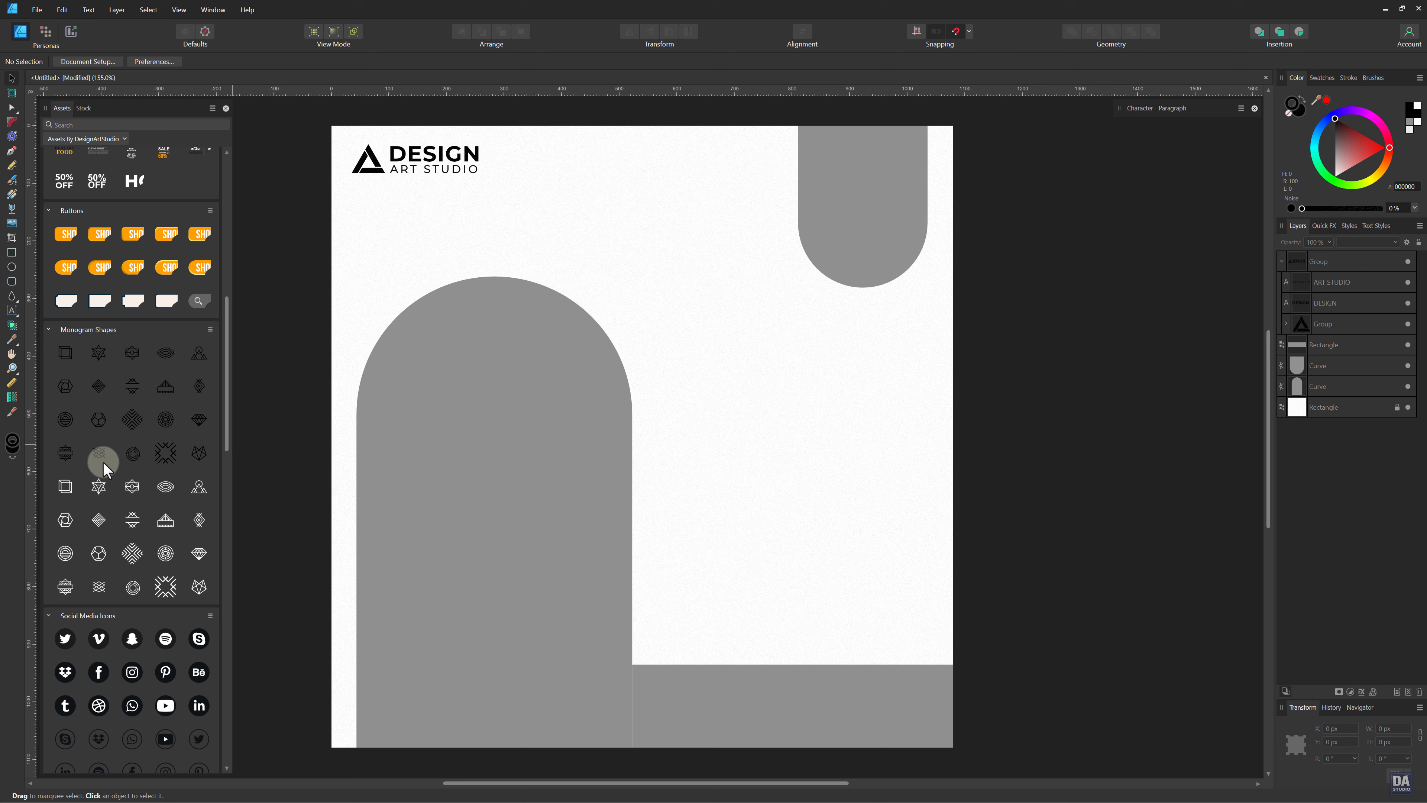
pyautogui.moveTo(66, 487); pyautogui.dragTo(401, 281)
pyautogui.moveTo(465, 325); pyautogui.dragTo(374, 267)
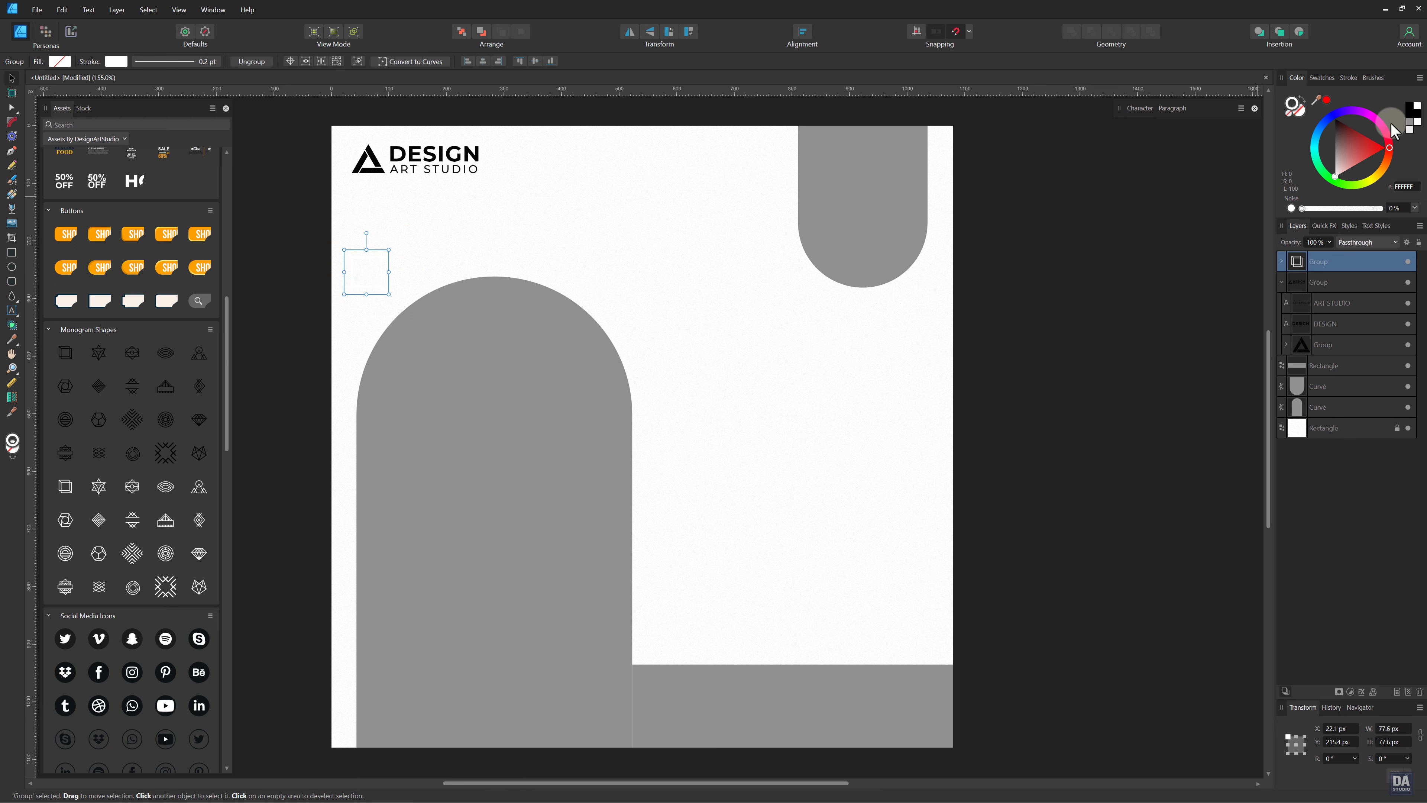
# Give the cube shape a red stroke, rotate it about 24° and nudge it above the arch's left shoulder.
pyautogui.moveTo(1393, 158); pyautogui.dragTo(1350, 155)
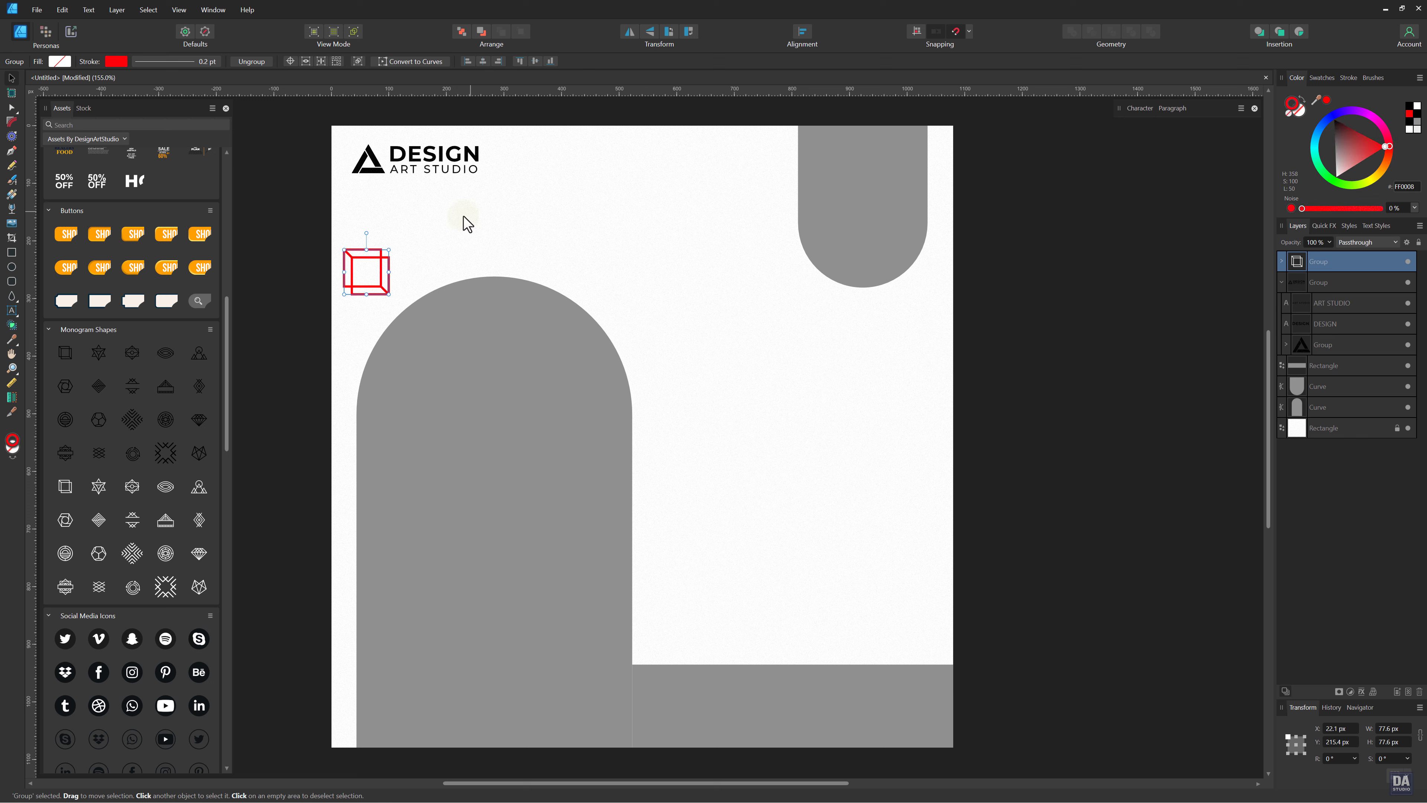
pyautogui.moveTo(365, 234); pyautogui.dragTo(349, 235)
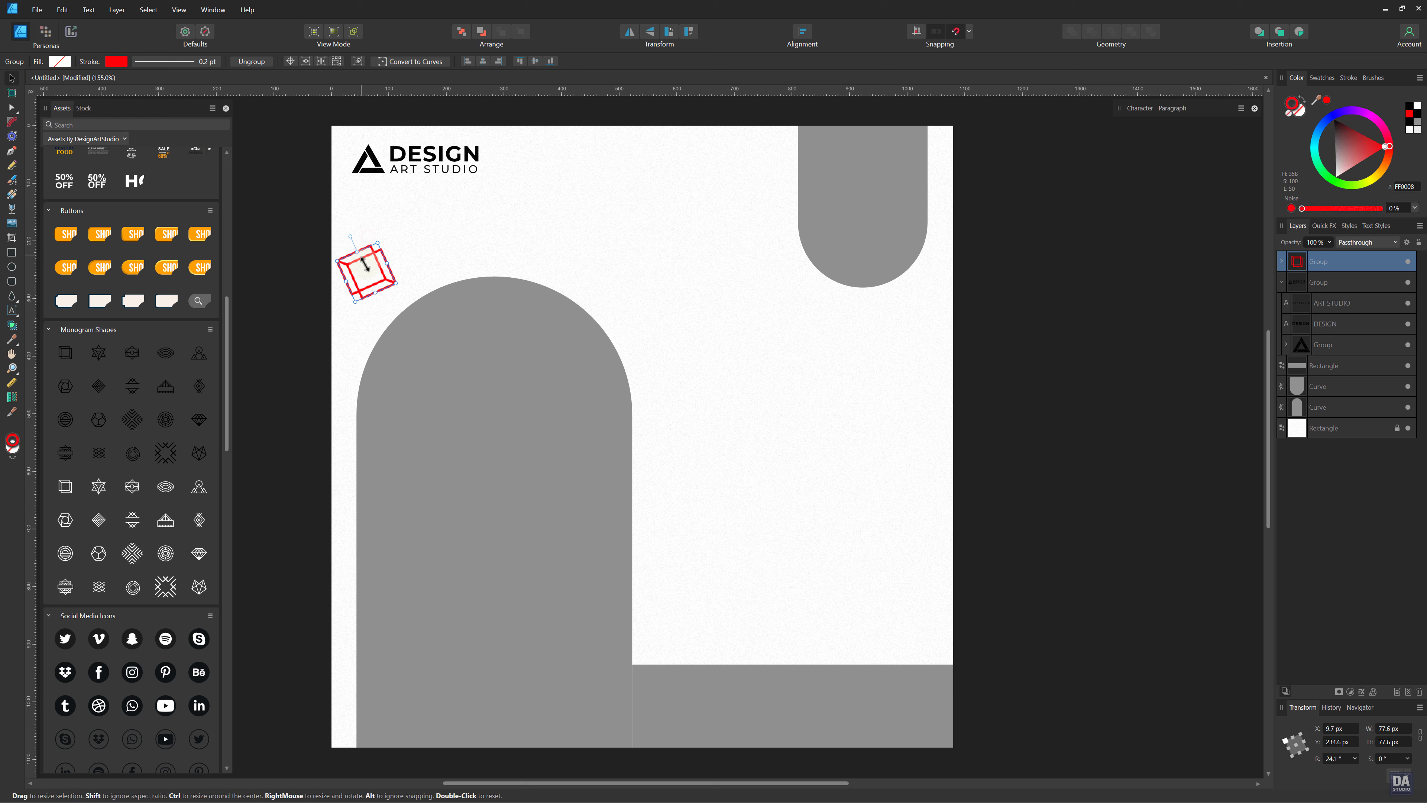
pyautogui.moveTo(372, 286); pyautogui.dragTo(378, 284)
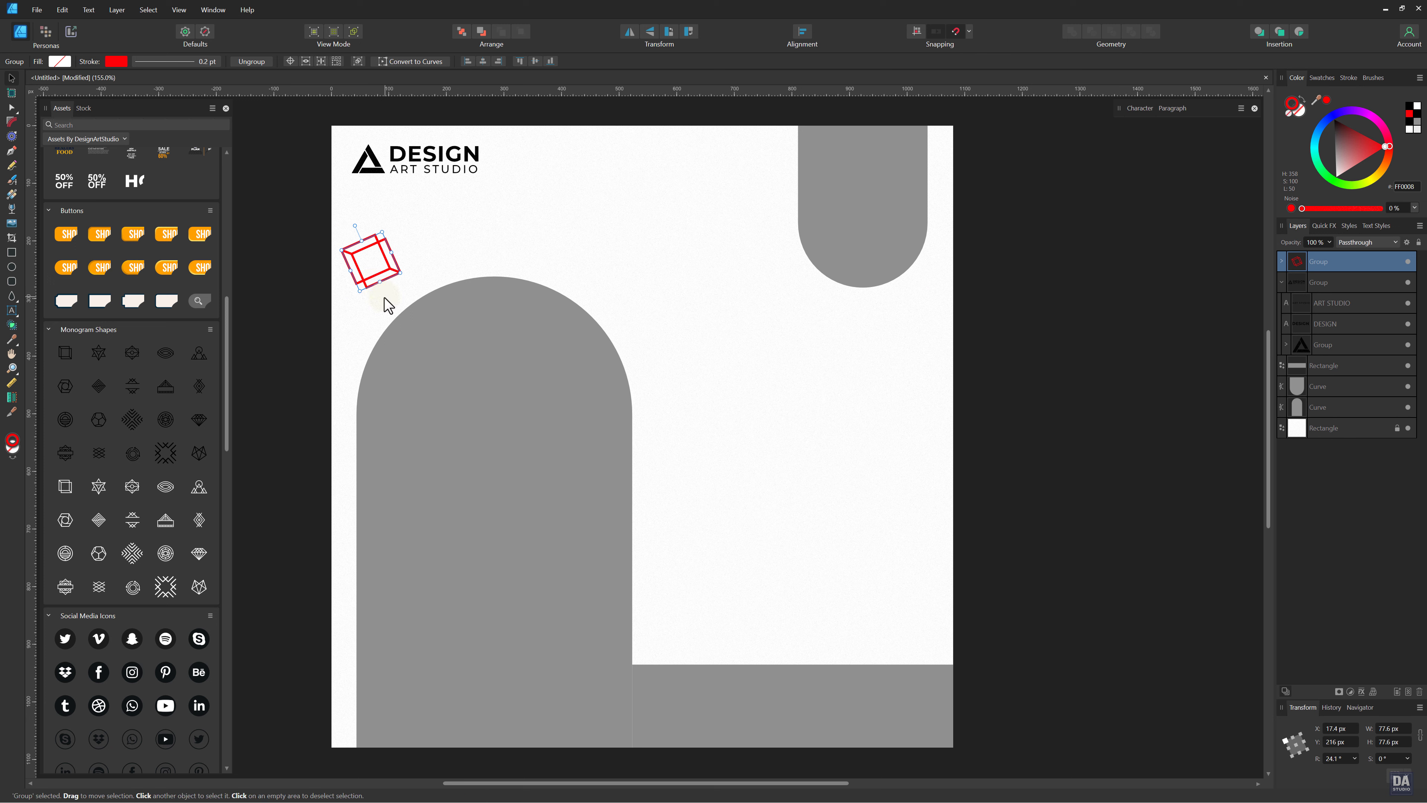
# Add the crossed diagonal-line monogram, about 75 px wide, beside the large arch's upper right with a magenta FF00D6 stroke and -30° rotation.
pyautogui.moveTo(165, 587); pyautogui.dragTo(695, 379)
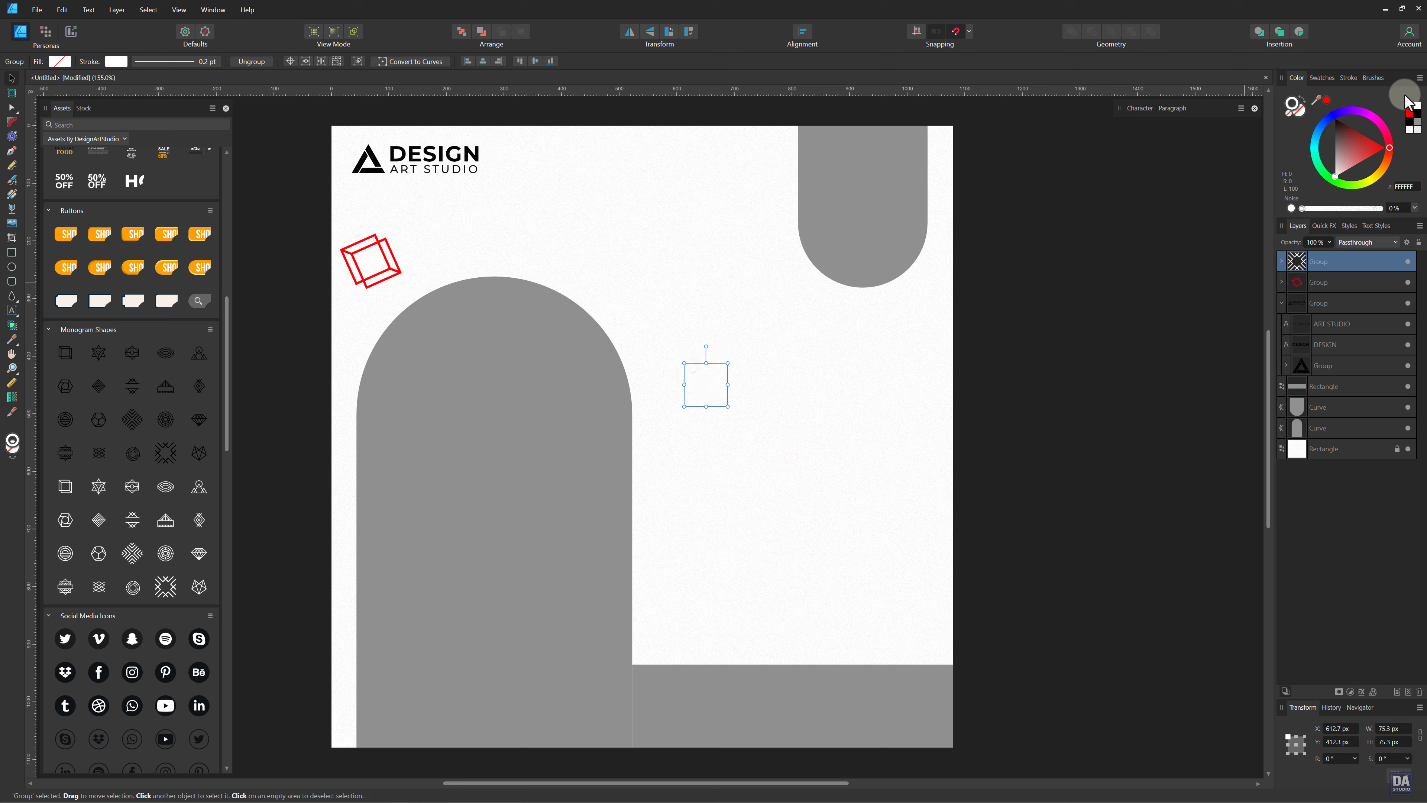
pyautogui.moveTo(1377, 113); pyautogui.dragTo(1375, 120)
pyautogui.moveTo(718, 348); pyautogui.dragTo(675, 312)
pyautogui.click(743, 328)
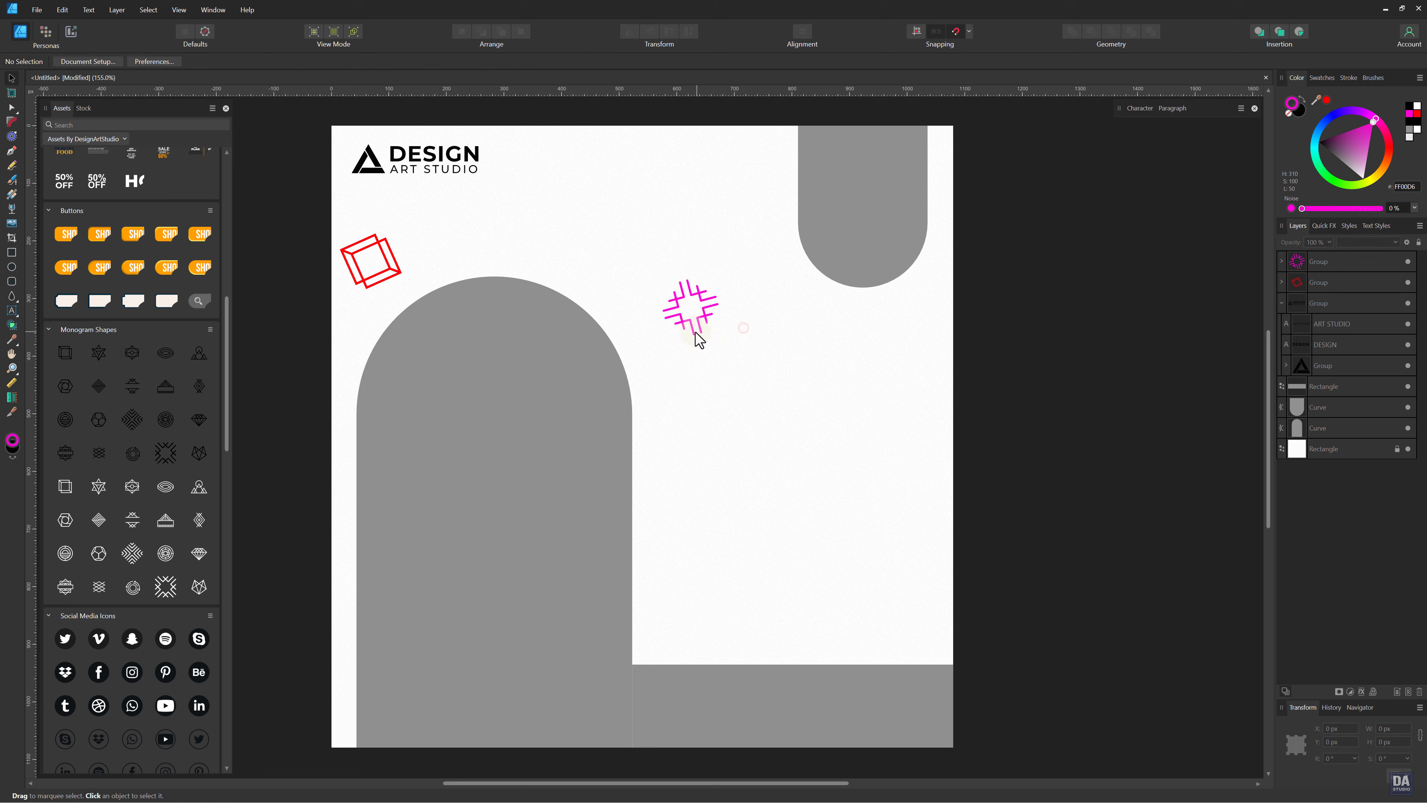
pyautogui.moveTo(699, 332); pyautogui.dragTo(672, 346)
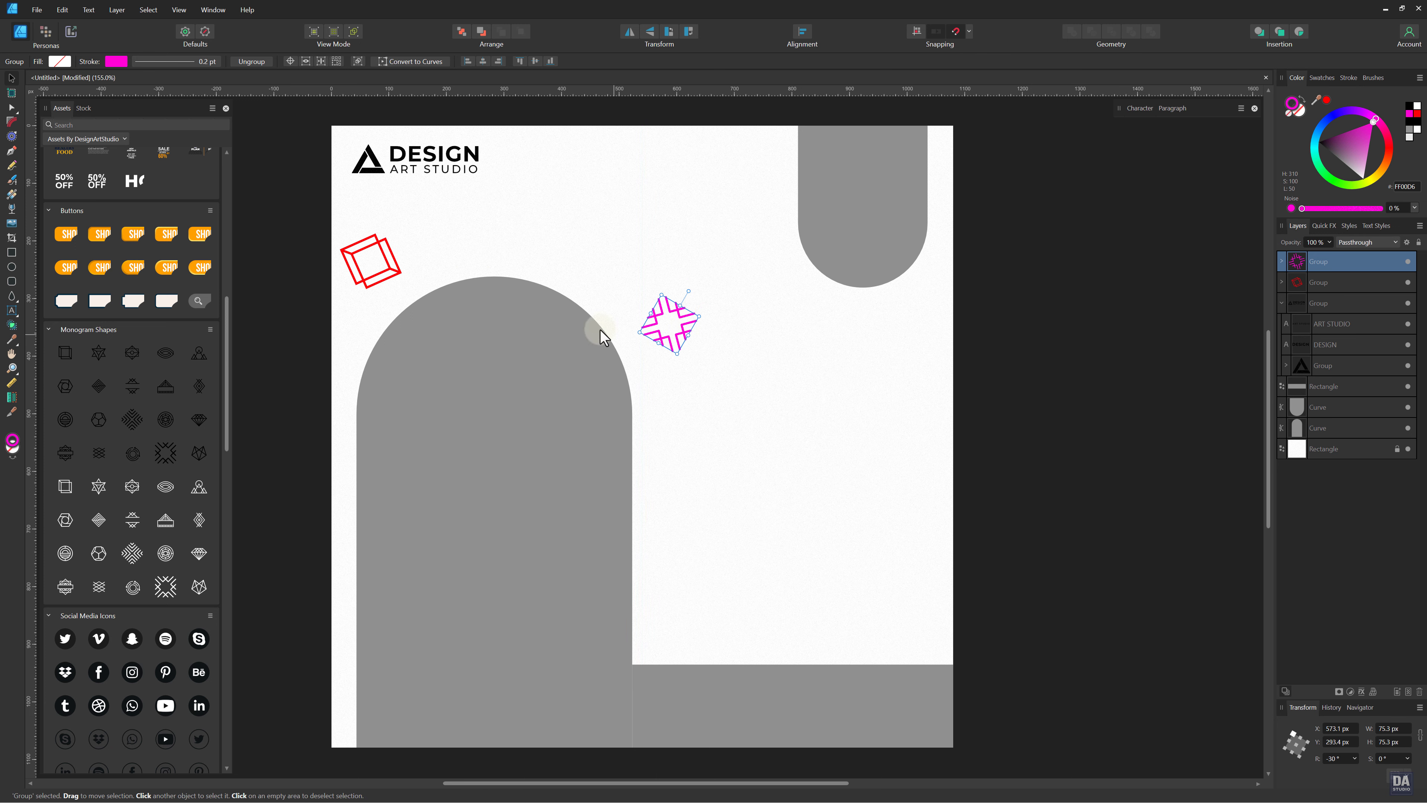
# Duplicate the red cube shape at a smaller size just above the lower rectangle, near the page's right edge.
pyautogui.moveTo(396, 278)
pyautogui.mouseDown()
pyautogui.moveTo(908, 669)
pyautogui.moveTo(937, 637)
pyautogui.moveTo(921, 611)
pyautogui.moveTo(929, 643)
pyautogui.mouseUp()
pyautogui.click(977, 628)
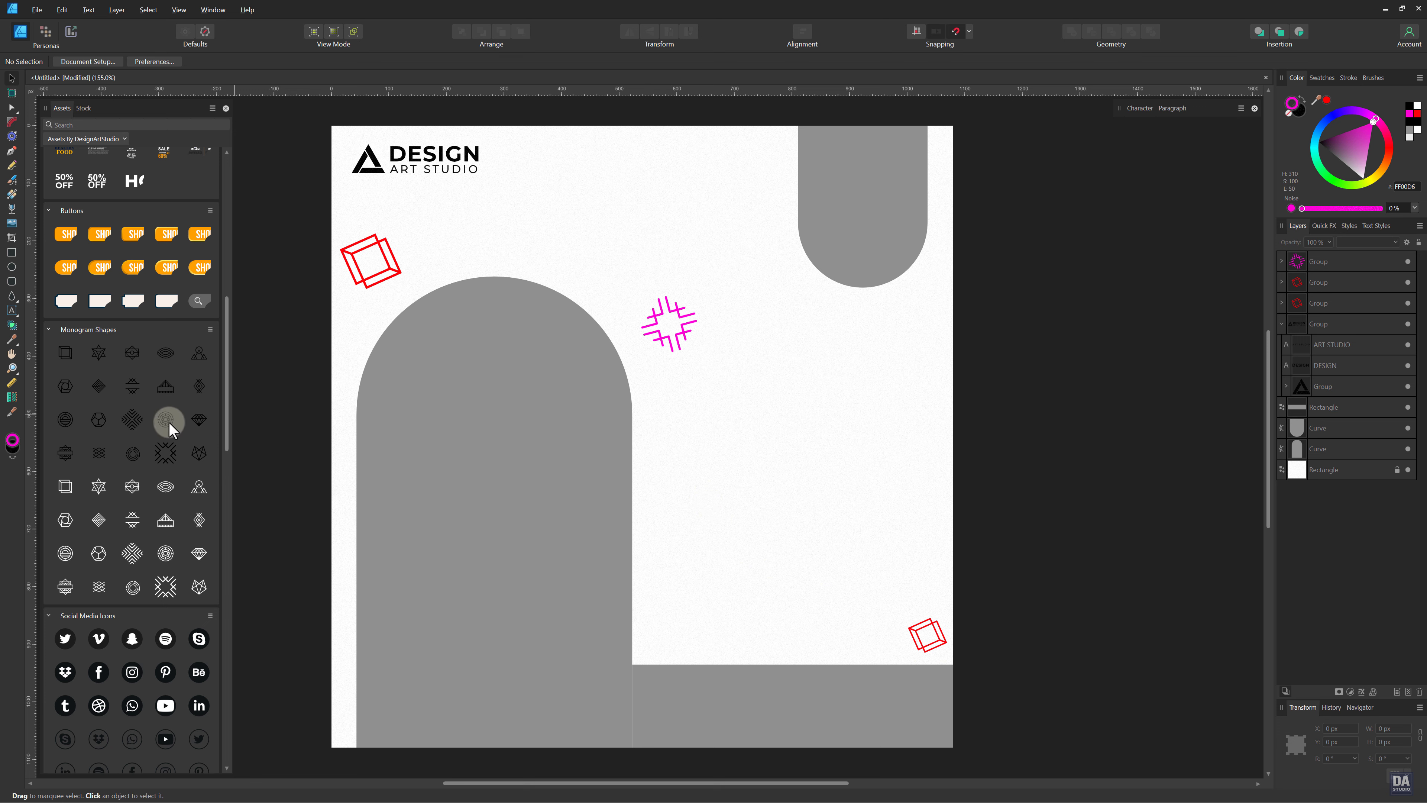
# Add the circular eye monogram, about 85 px wide, in the corner between the arch and lower rectangle with a blue 2400FF stroke.
pyautogui.moveTo(172, 450); pyautogui.dragTo(669, 530)
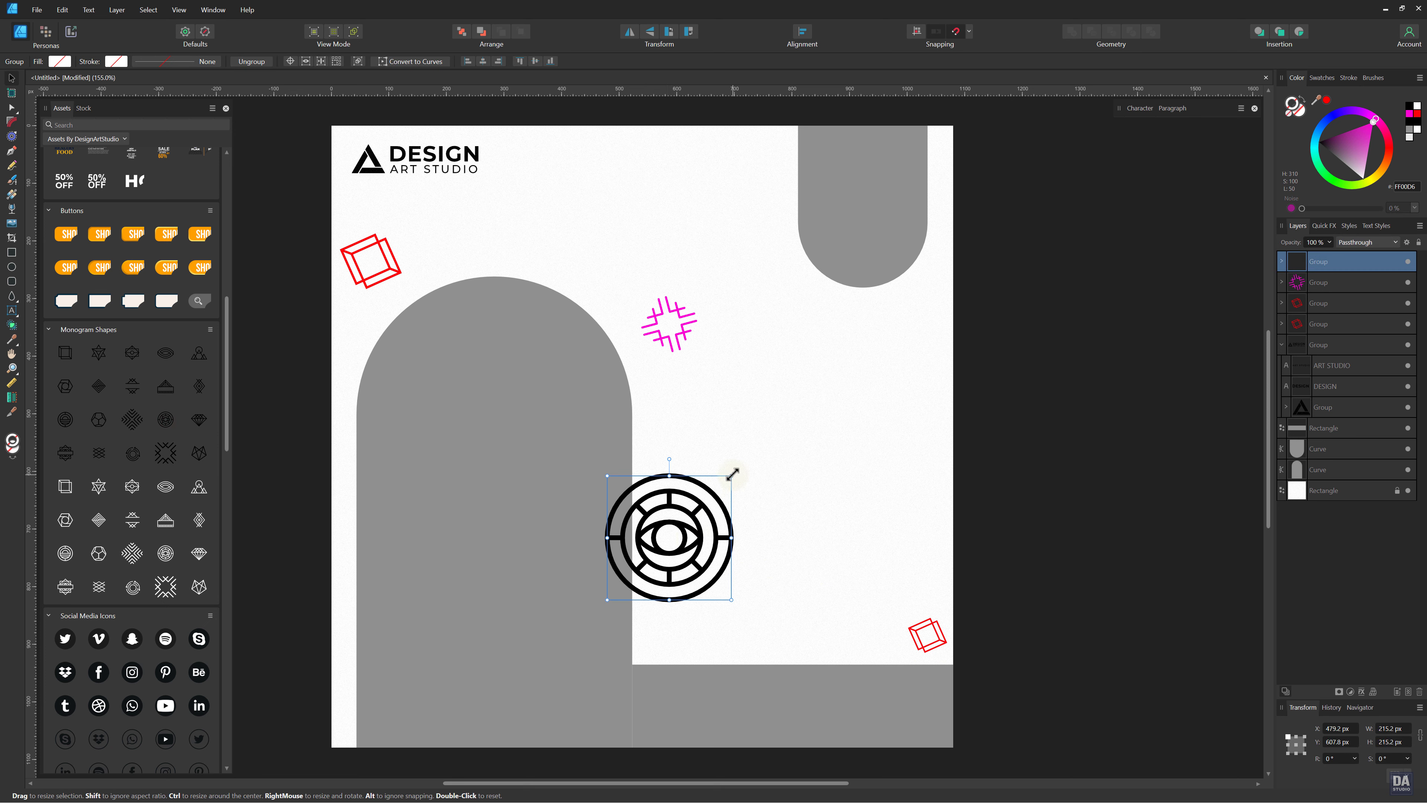
pyautogui.moveTo(733, 474); pyautogui.dragTo(681, 625)
pyautogui.click(1370, 189)
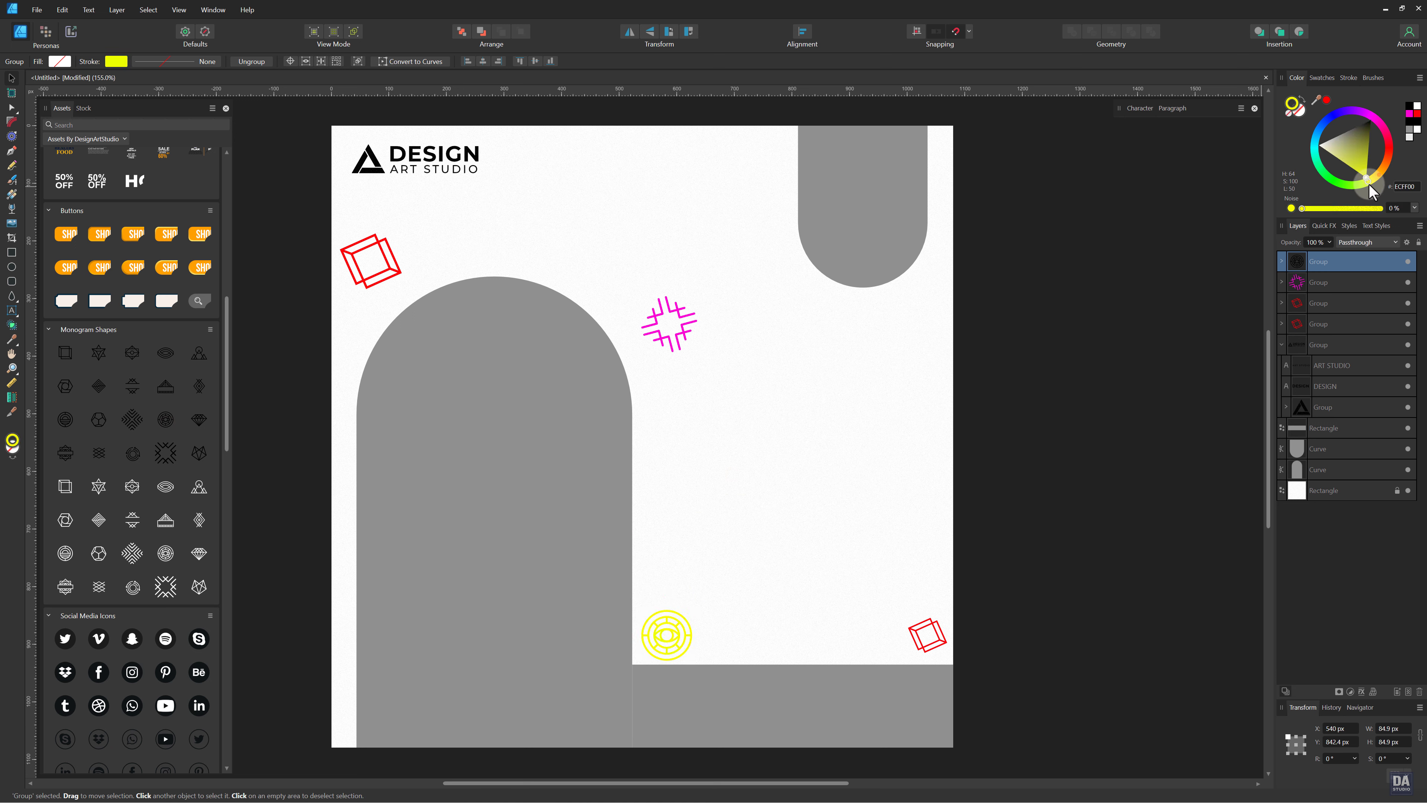
pyautogui.moveTo(1369, 188)
pyautogui.mouseDown()
pyautogui.moveTo(1404, 164)
pyautogui.moveTo(1399, 120)
pyautogui.moveTo(1357, 93)
pyautogui.moveTo(1336, 101)
pyautogui.mouseUp()
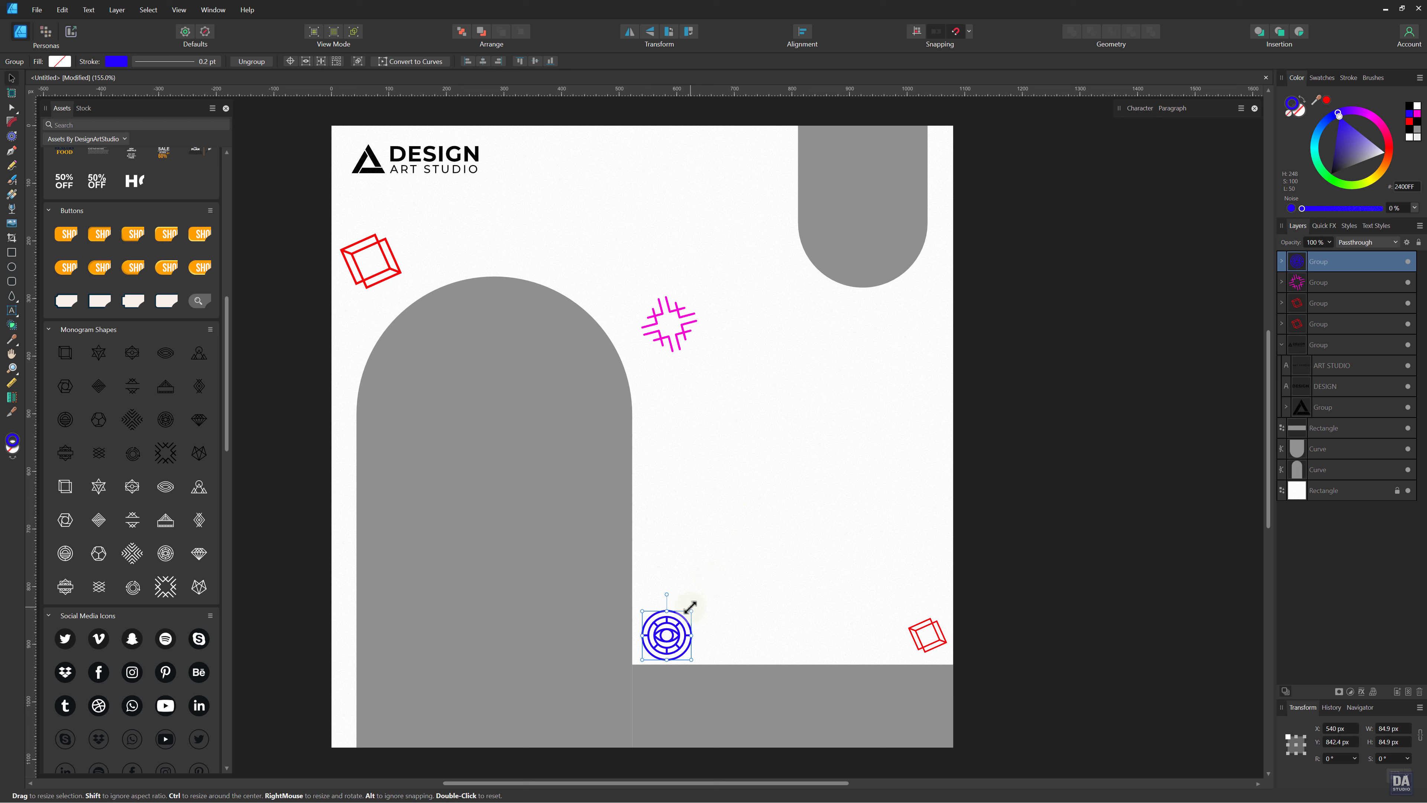
# Shrink the blue eye monogram to about 71 px and tuck it into the corner between the arch and lower rectangle.
pyautogui.moveTo(692, 611)
pyautogui.mouseDown()
pyautogui.moveTo(670, 618)
pyautogui.moveTo(692, 599)
pyautogui.moveTo(684, 613)
pyautogui.mouseUp()
pyautogui.moveTo(665, 644); pyautogui.dragTo(662, 652)
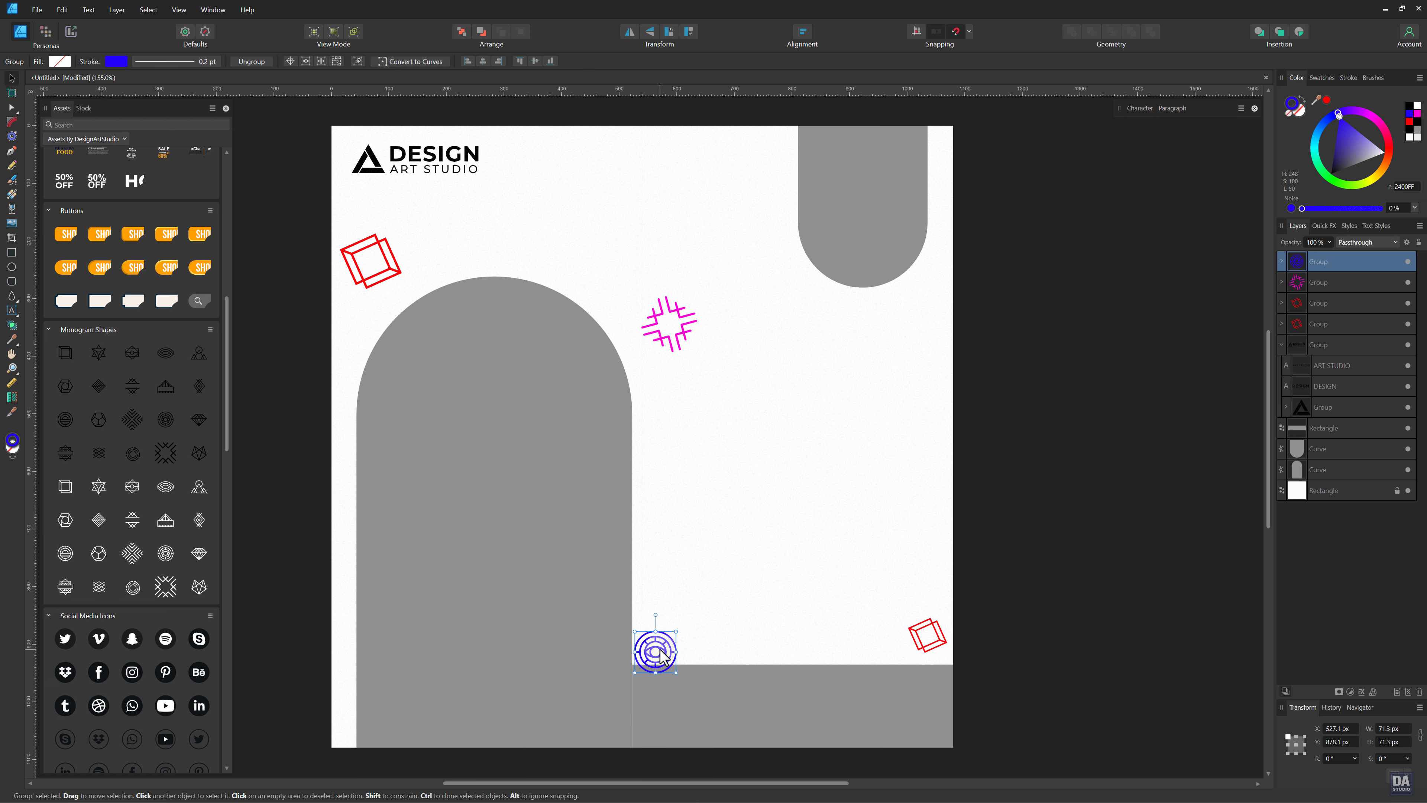
pyautogui.click(732, 587)
# Place the "The Corporate Business Brochure" sample text on the large arch and replace its wording with SALE.
pyautogui.moveTo(771, 506); pyautogui.dragTo(746, 486)
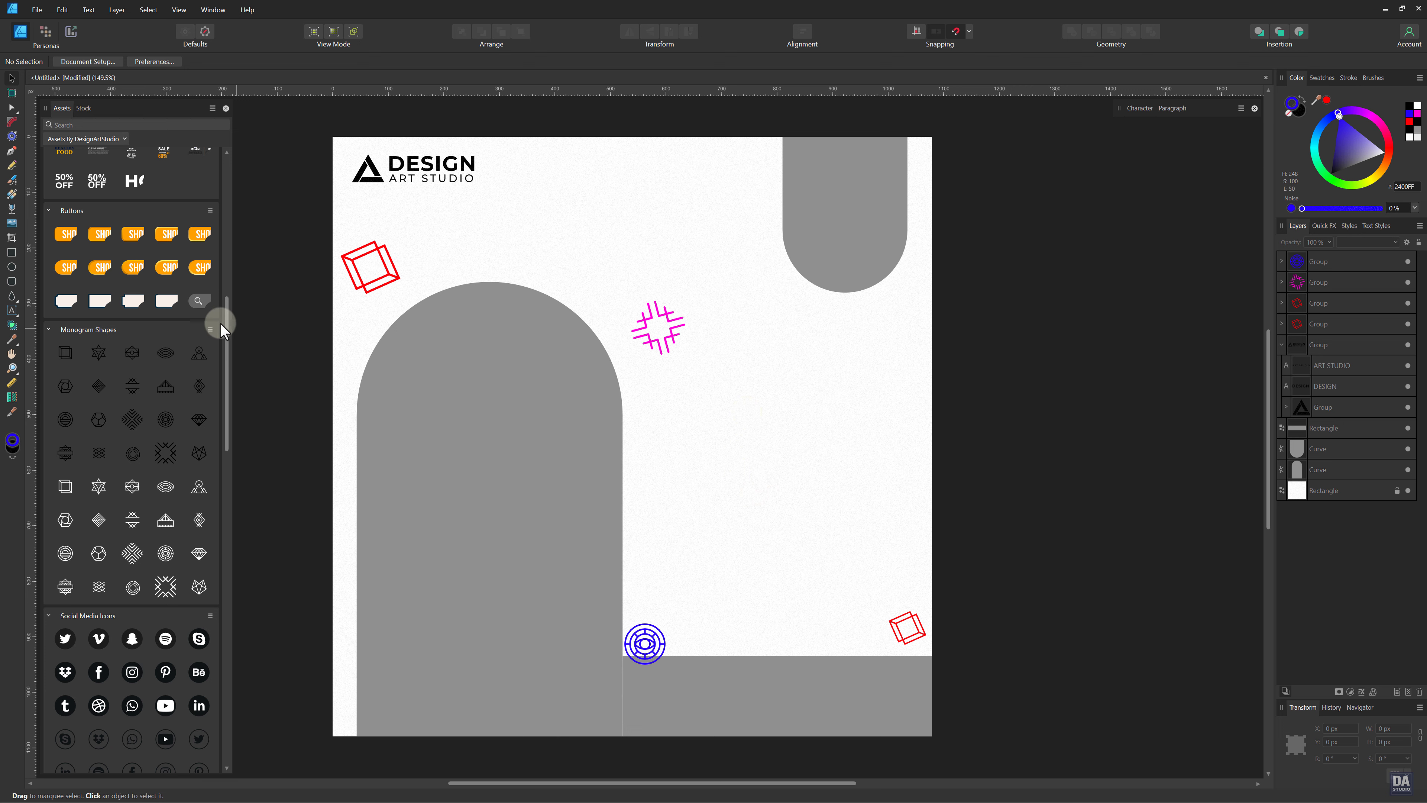
pyautogui.moveTo(219, 322); pyautogui.dragTo(234, 180)
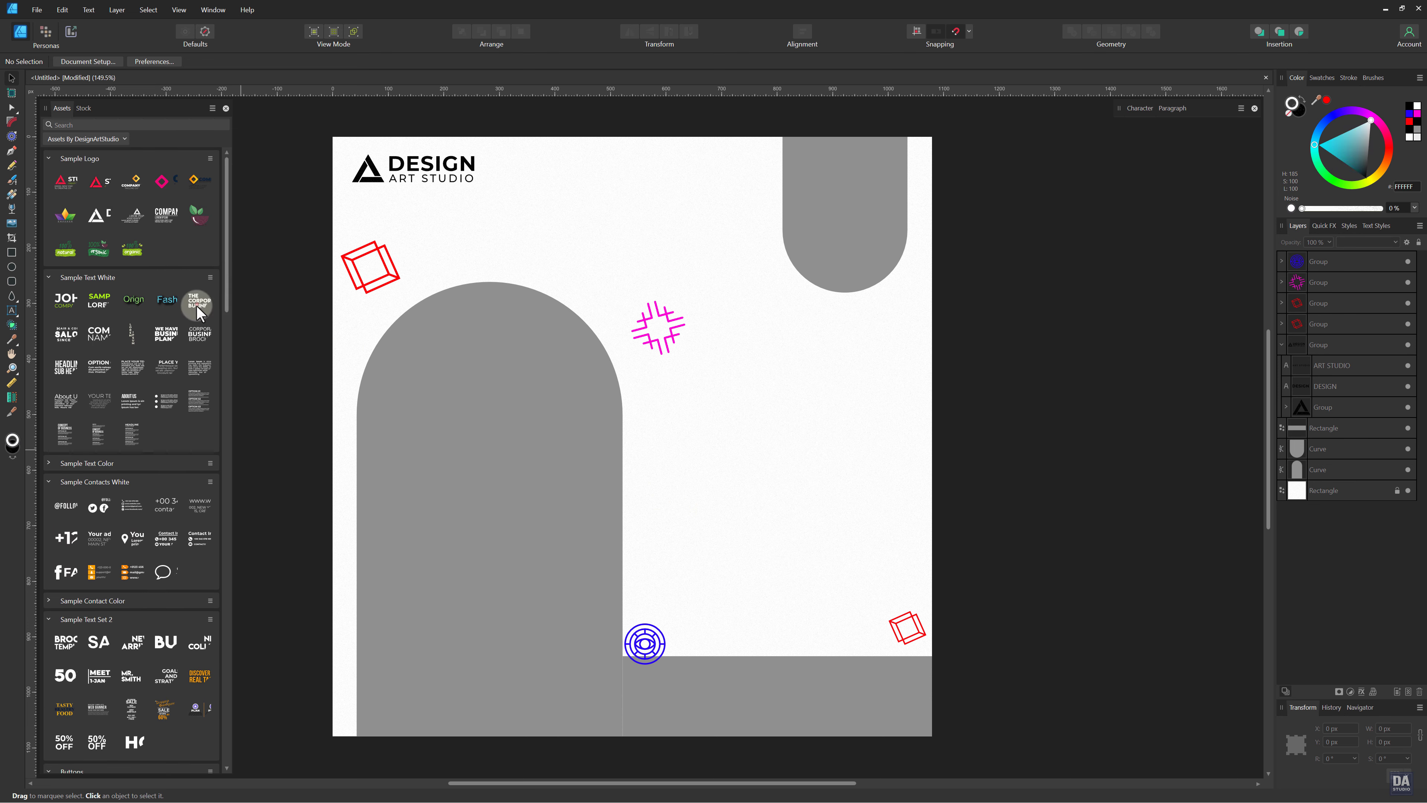
pyautogui.moveTo(196, 304); pyautogui.dragTo(495, 449)
pyautogui.doubleClick(505, 454)
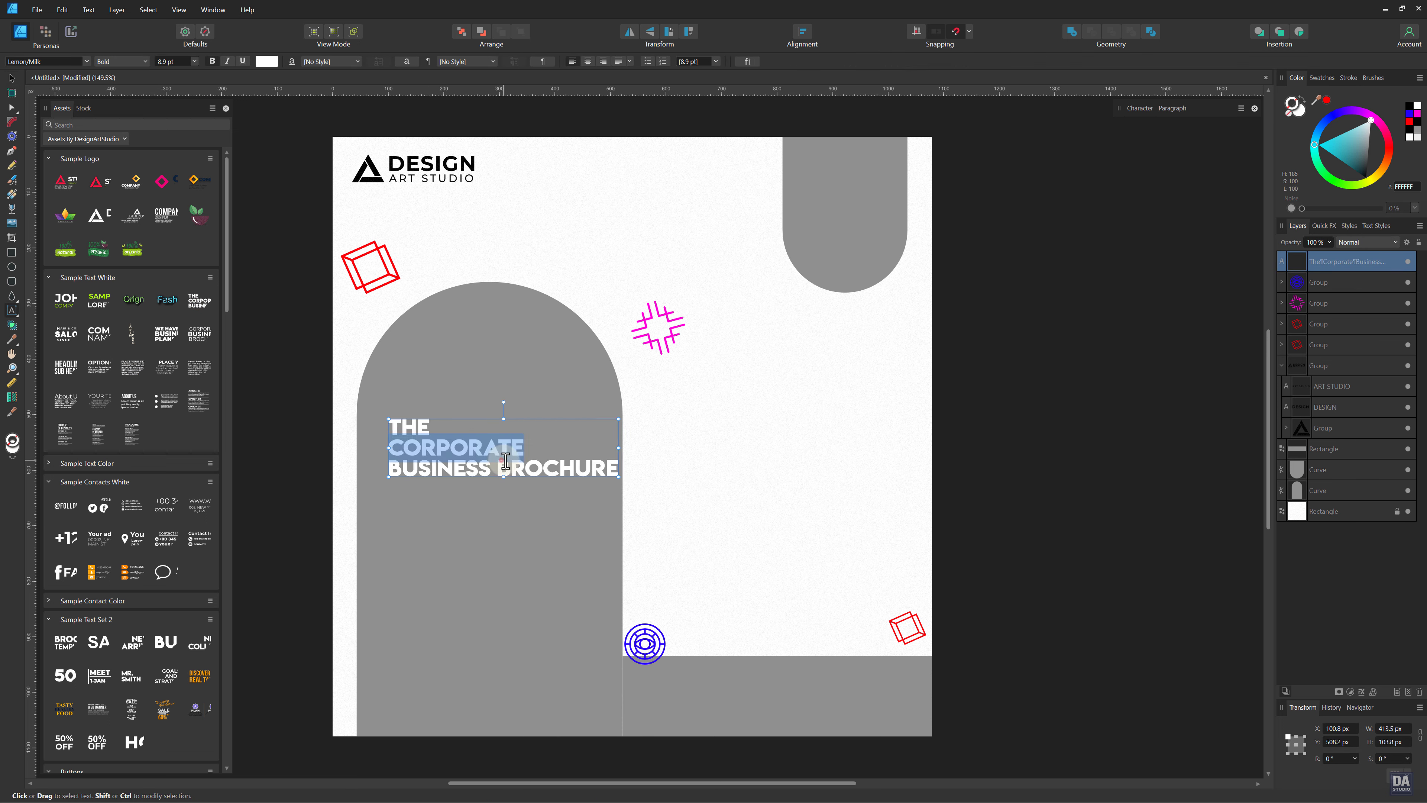
pyautogui.tripleClick(502, 457)
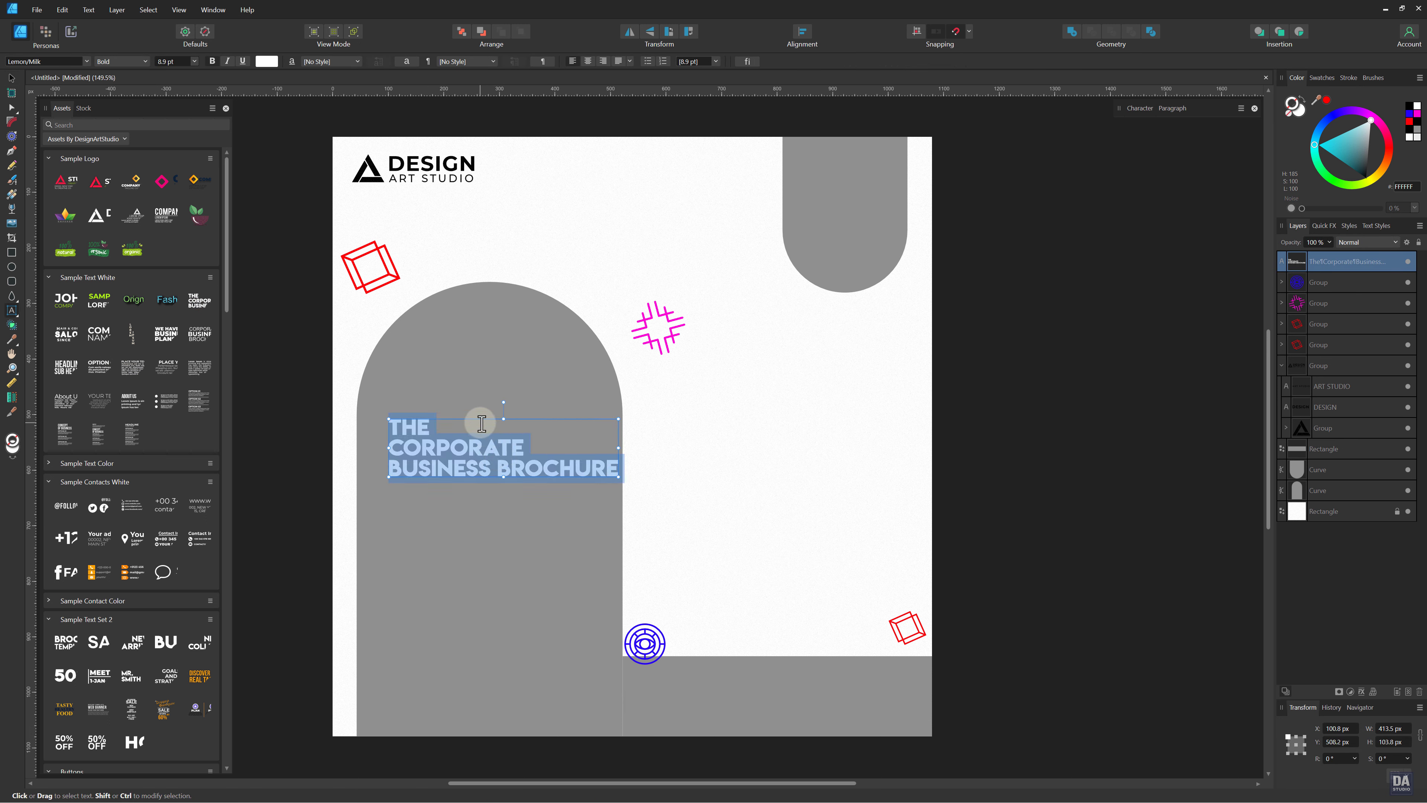
pyautogui.write('SALE')
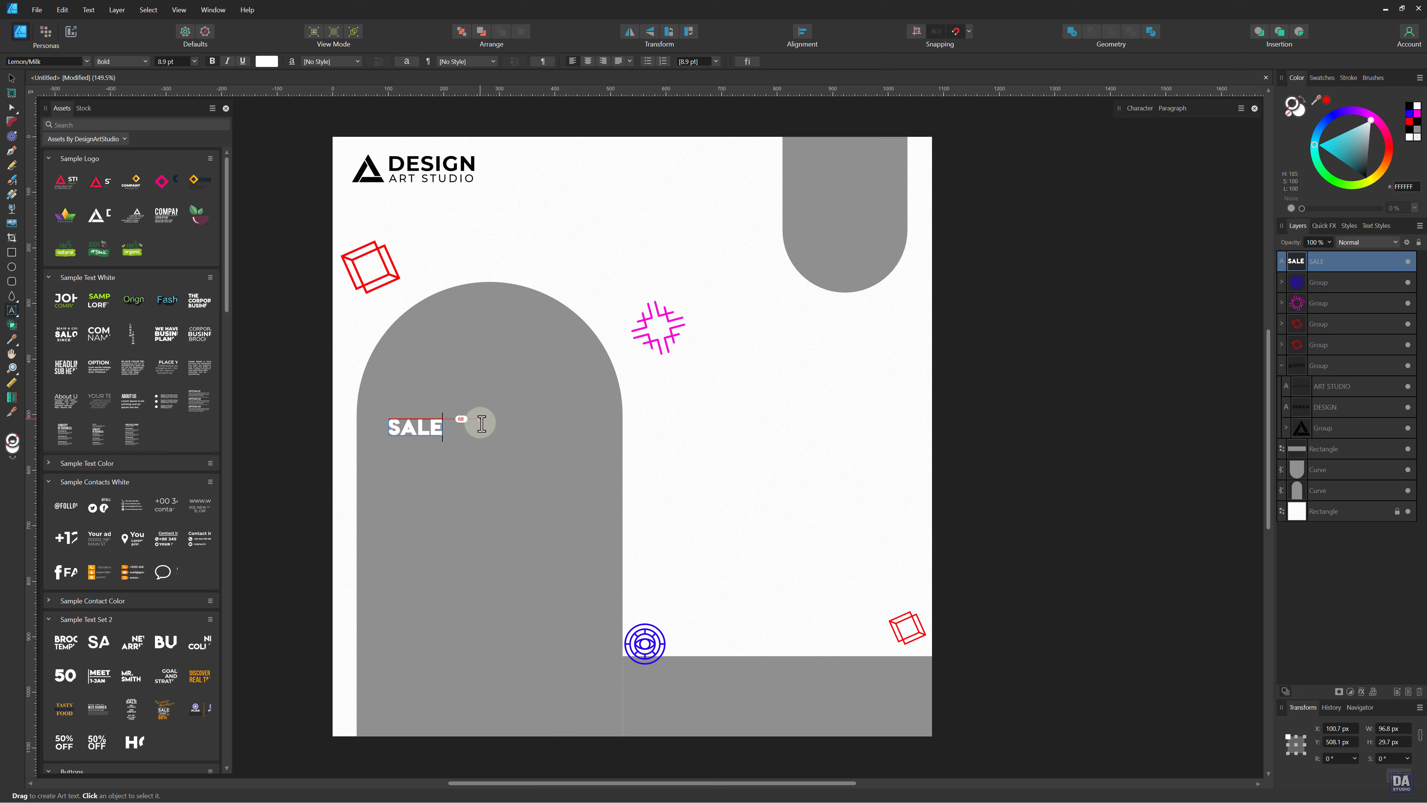
# Move SALE to the blank area above the lower rectangle, about 182 px wide, with a red FF001E fill.
pyautogui.click(11, 77)
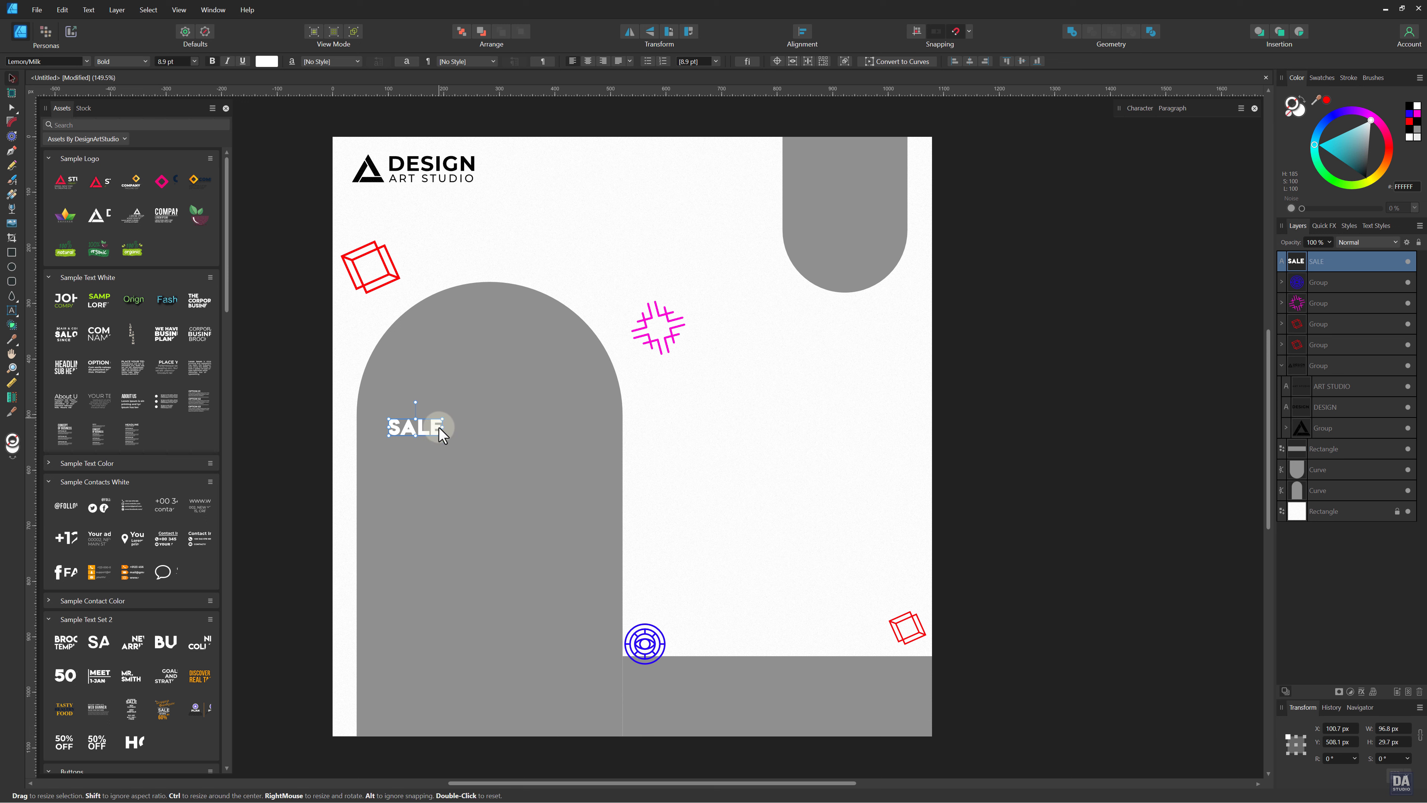
pyautogui.moveTo(440, 434); pyautogui.dragTo(802, 537)
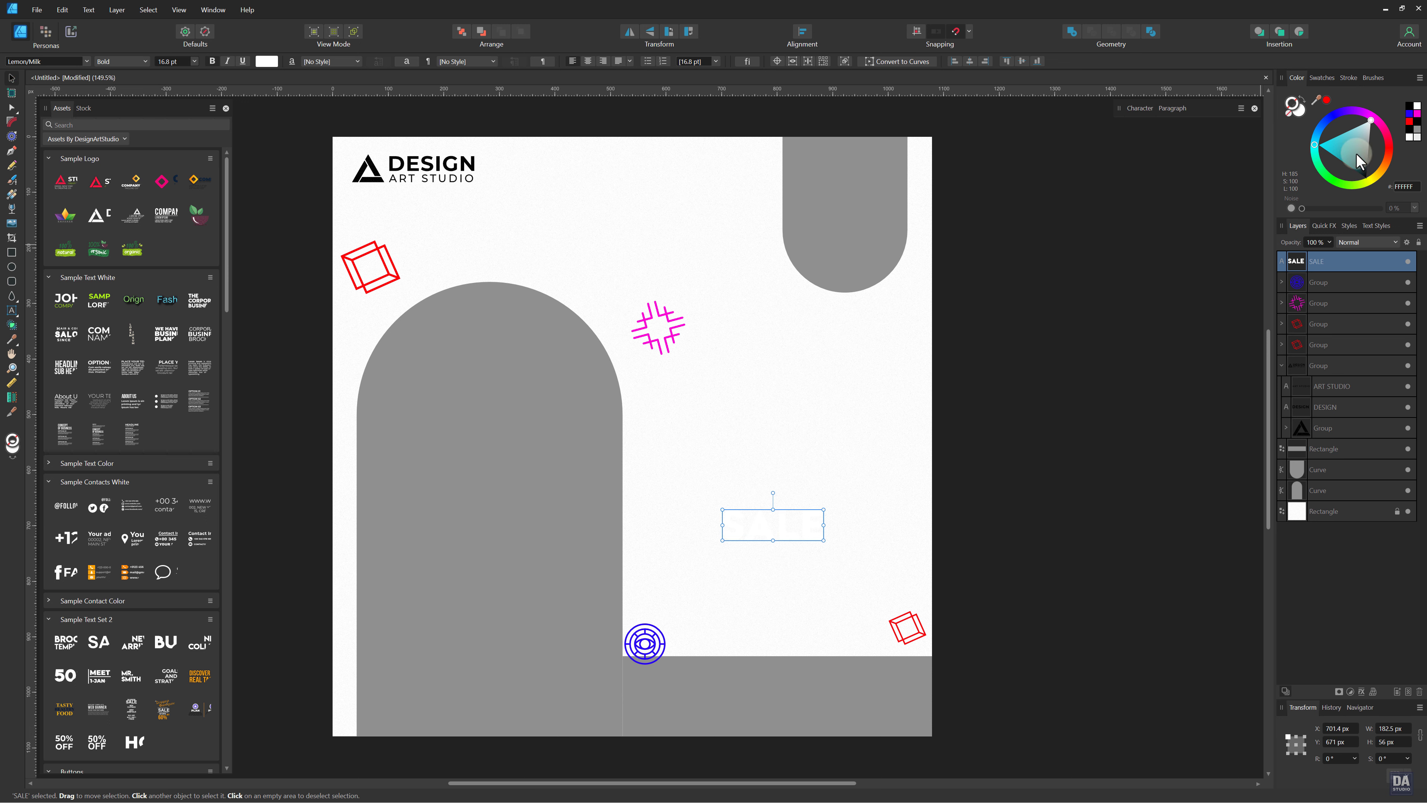
pyautogui.click(1391, 144)
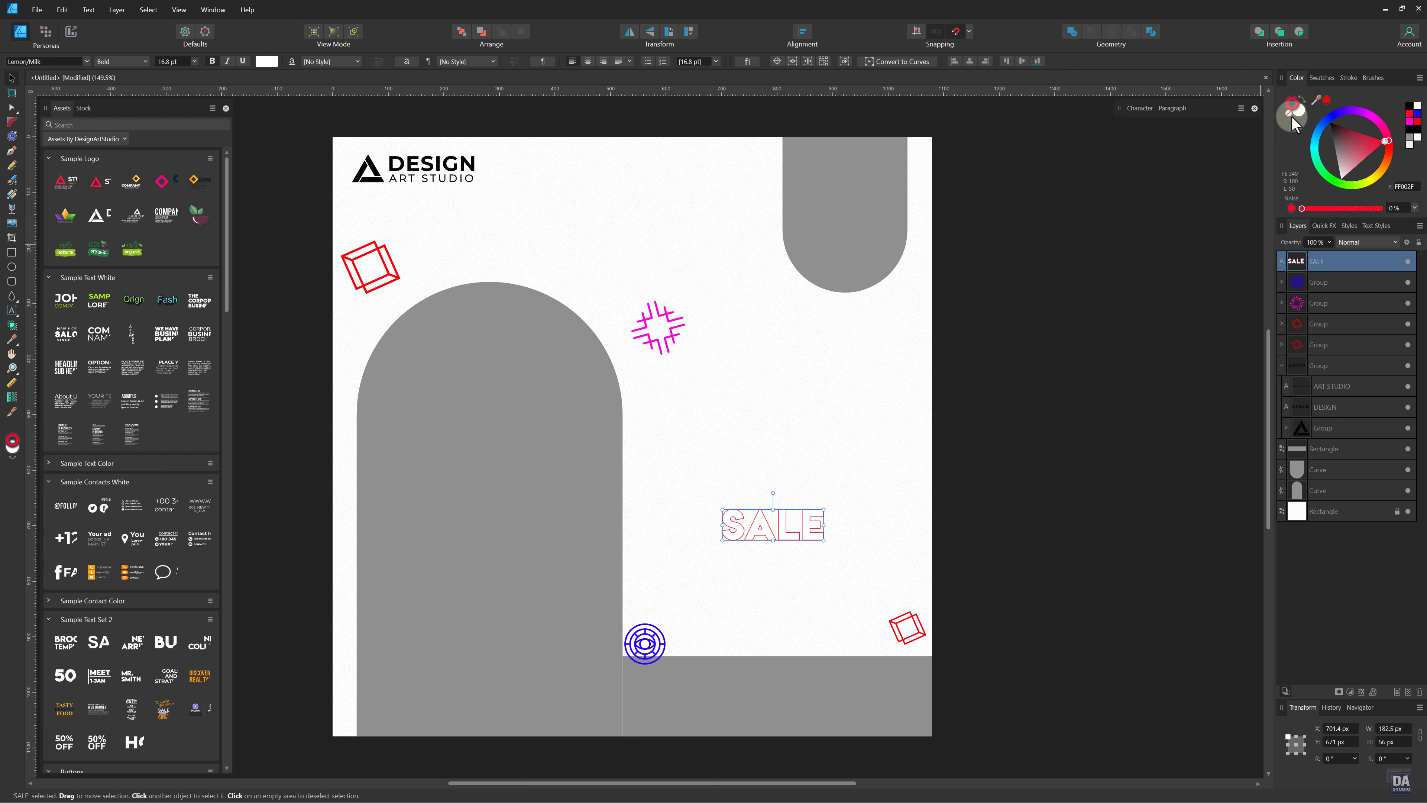
pyautogui.click(1294, 124)
pyautogui.click(1395, 143)
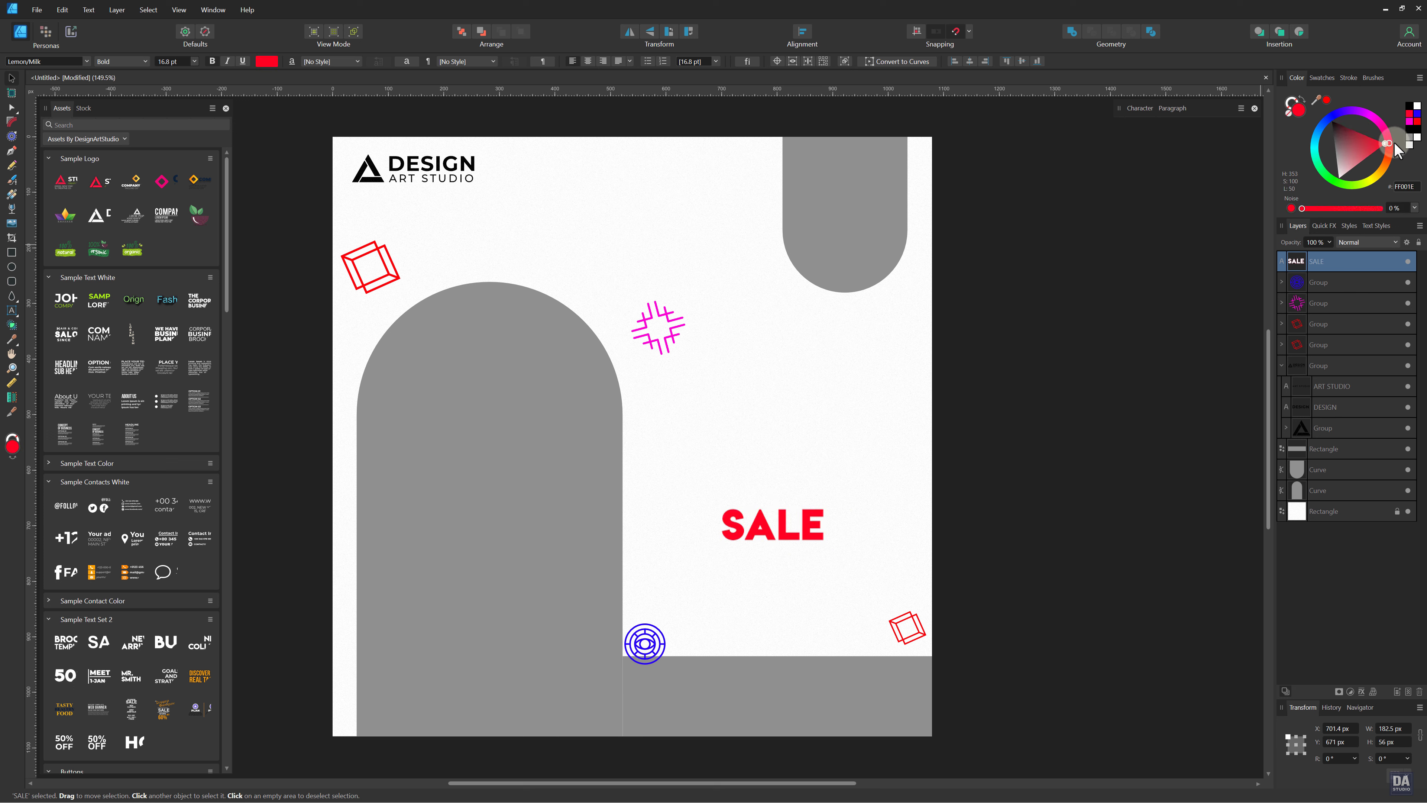
# Duplicate SALE directly above itself as a centred SUMMER line about 407 px wide.
pyautogui.moveTo(796, 540); pyautogui.dragTo(796, 499)
pyautogui.doubleClick(796, 500)
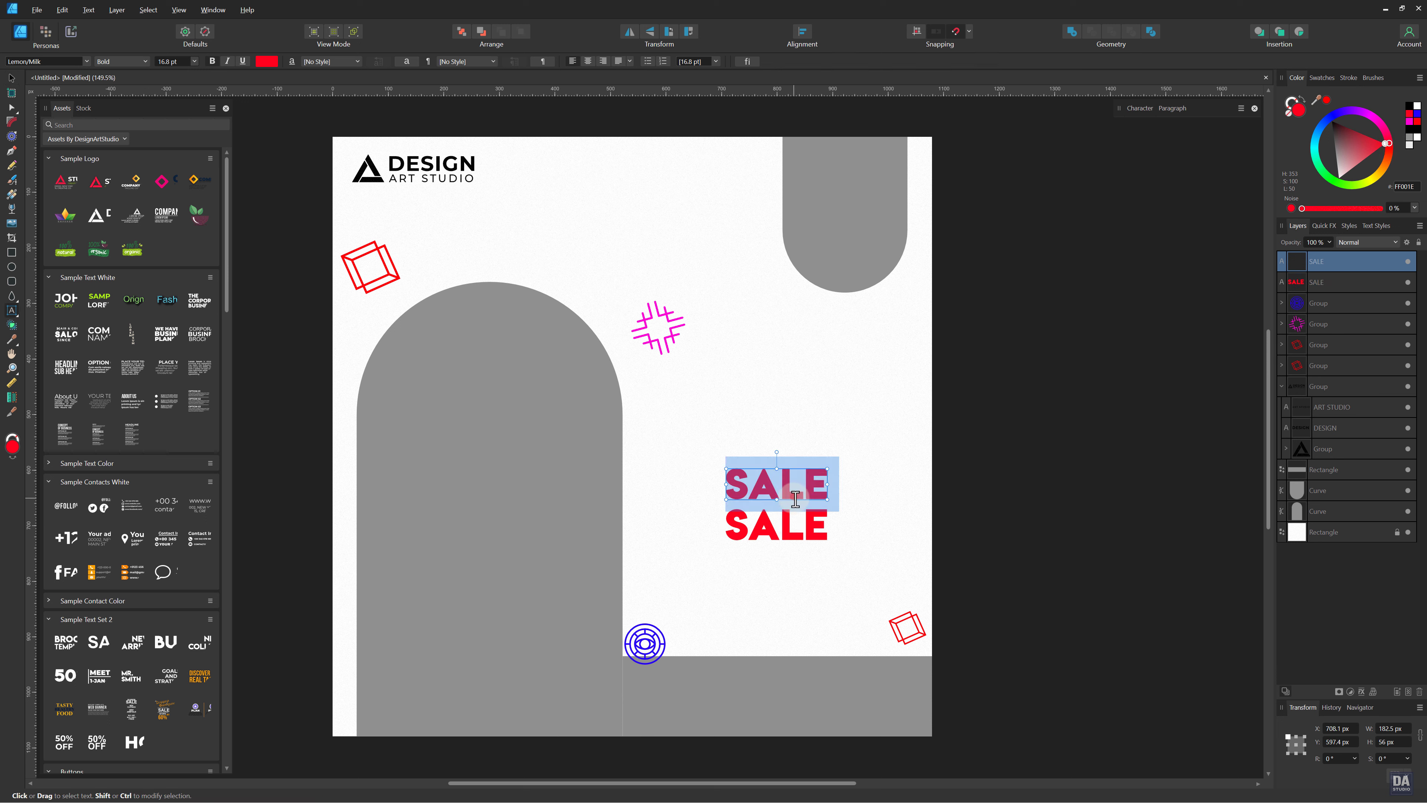
pyautogui.write('S')
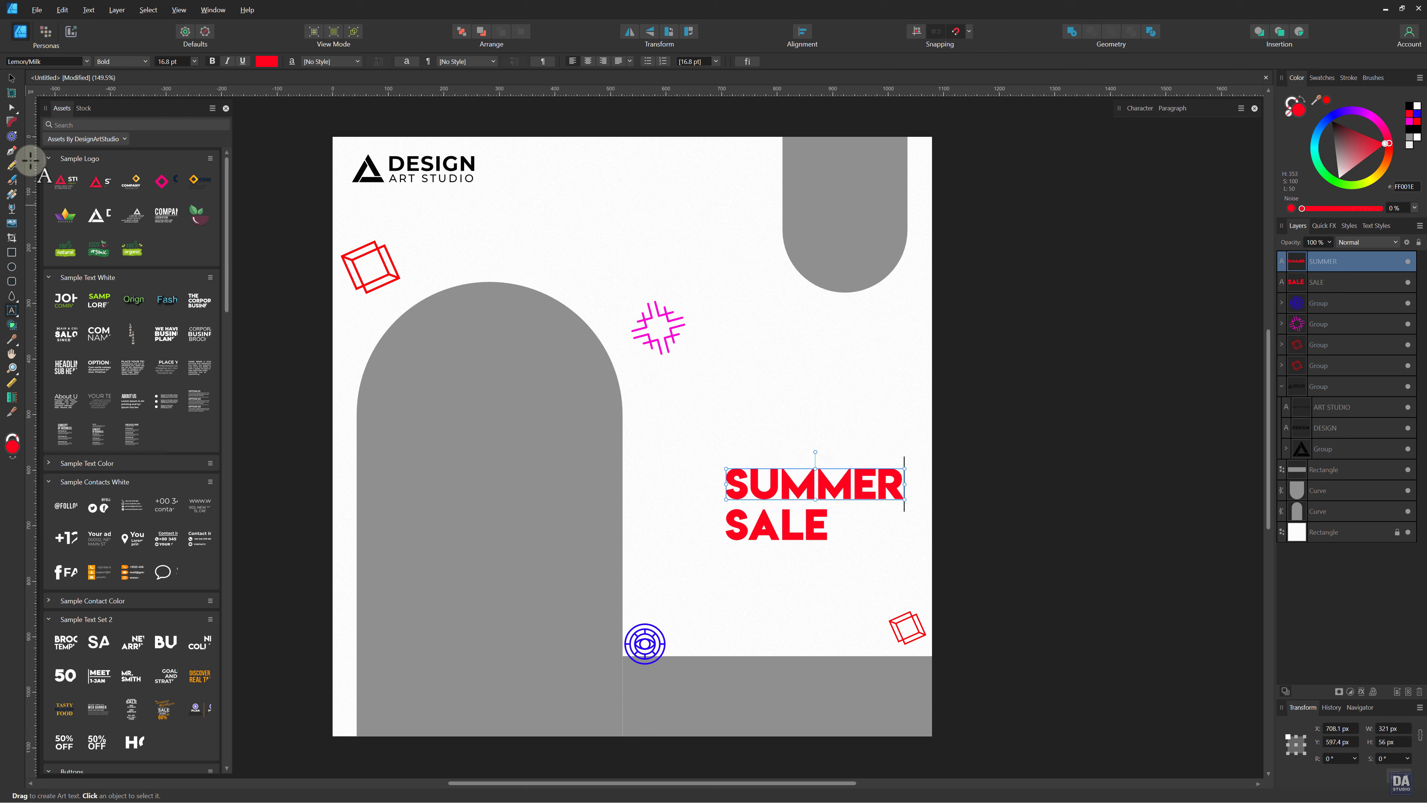
pyautogui.click(11, 78)
pyautogui.moveTo(784, 492); pyautogui.dragTo(745, 493)
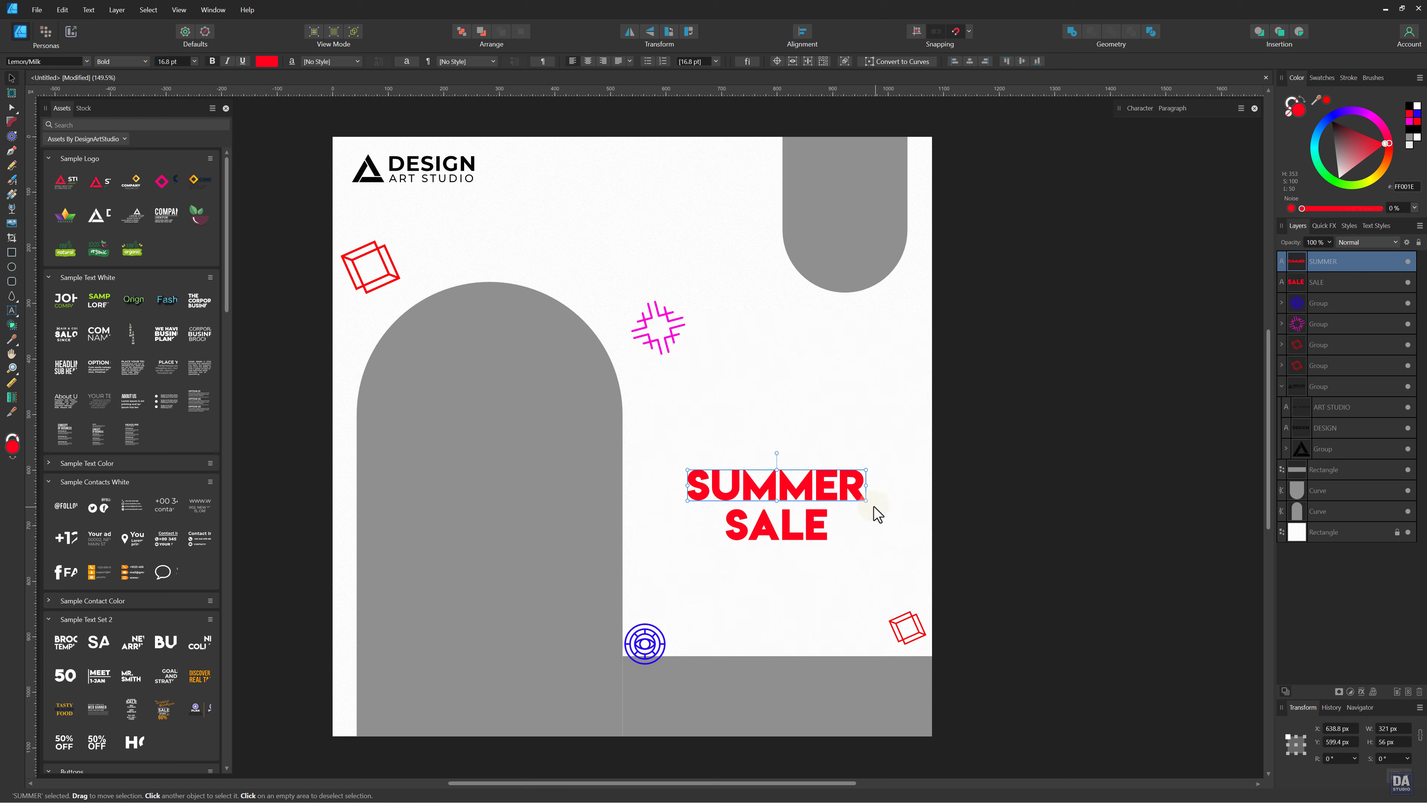
pyautogui.moveTo(867, 500); pyautogui.dragTo(890, 507)
# Change the lower word to "Sale" and set its font to Freestyle Script.
pyautogui.click(807, 530)
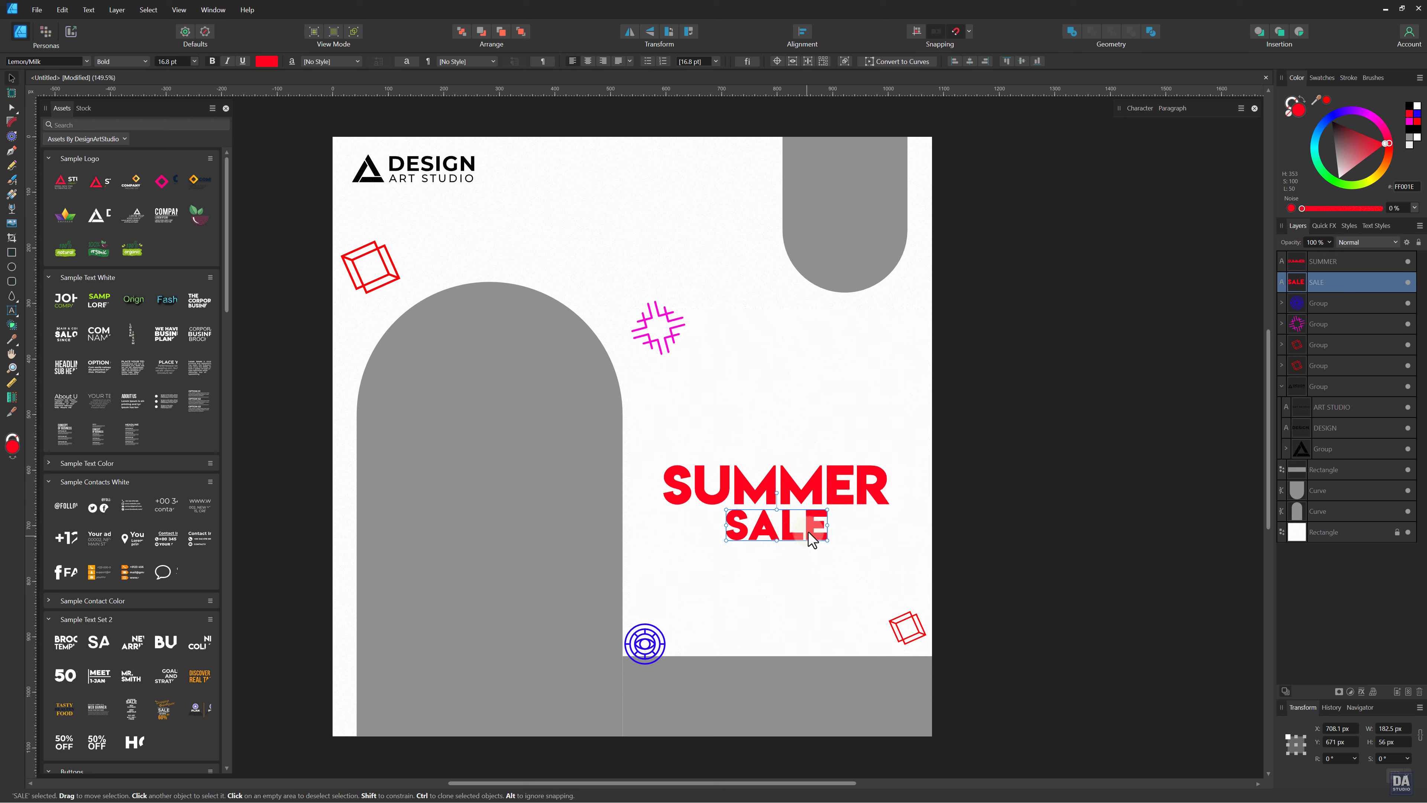
pyautogui.moveTo(805, 534); pyautogui.dragTo(805, 535)
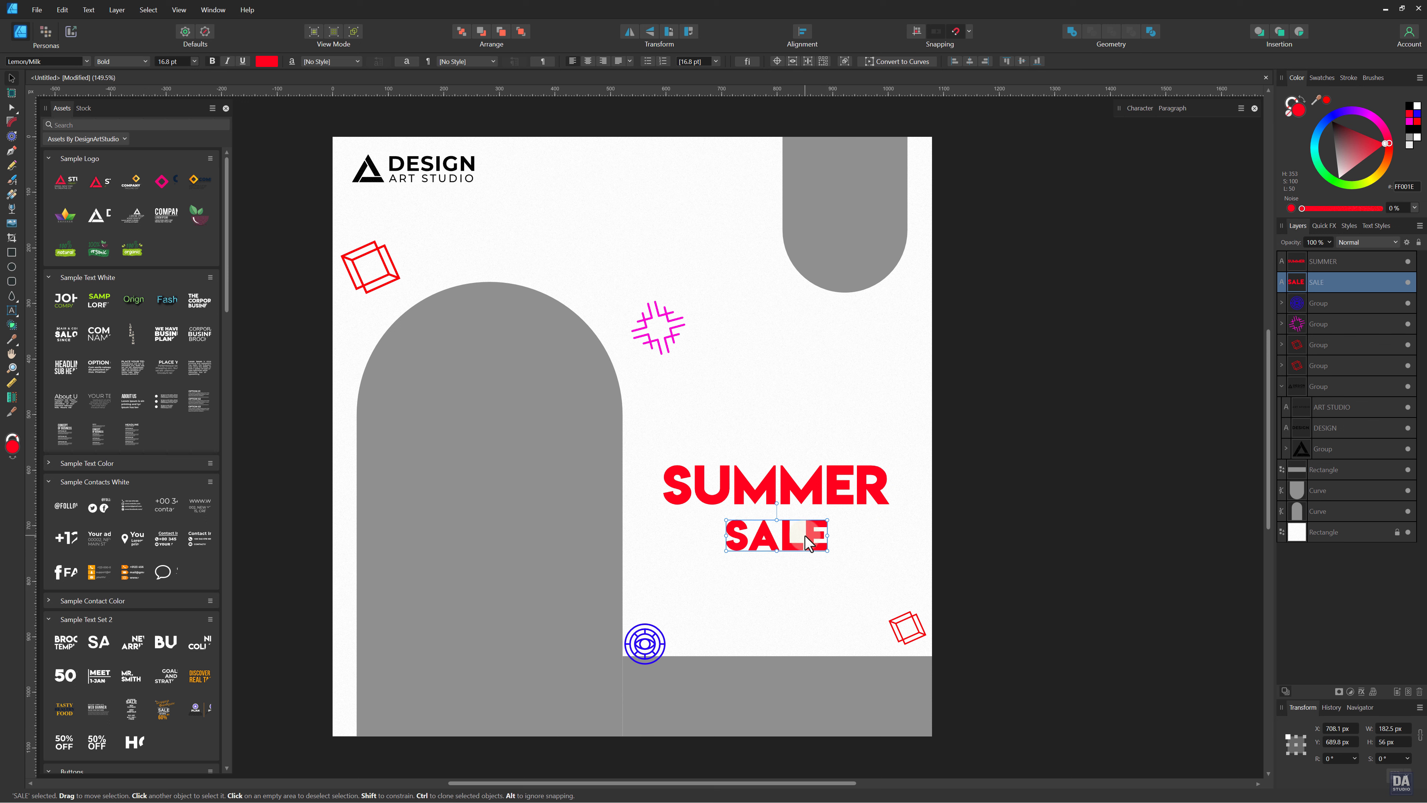
pyautogui.moveTo(805, 534); pyautogui.dragTo(802, 534)
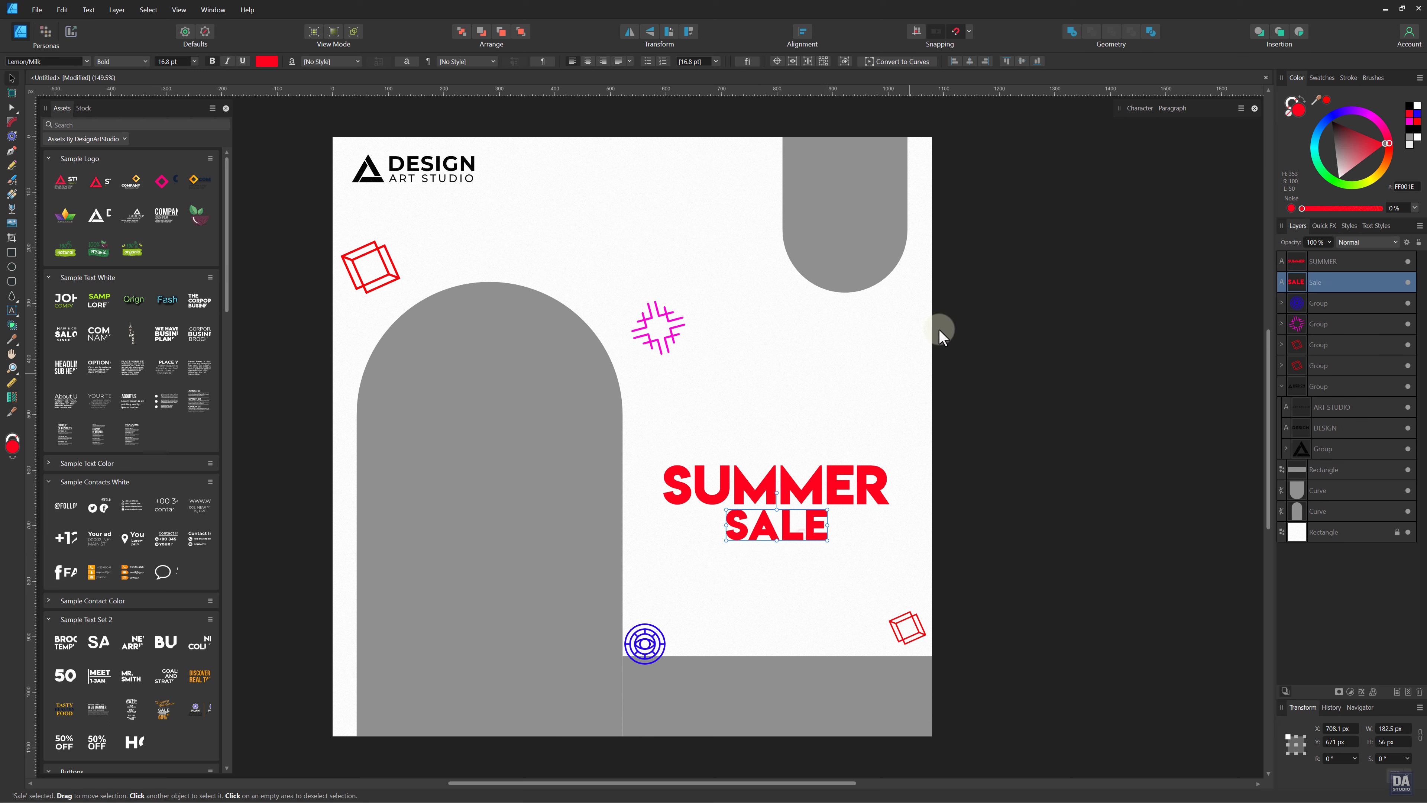
pyautogui.click(1134, 116)
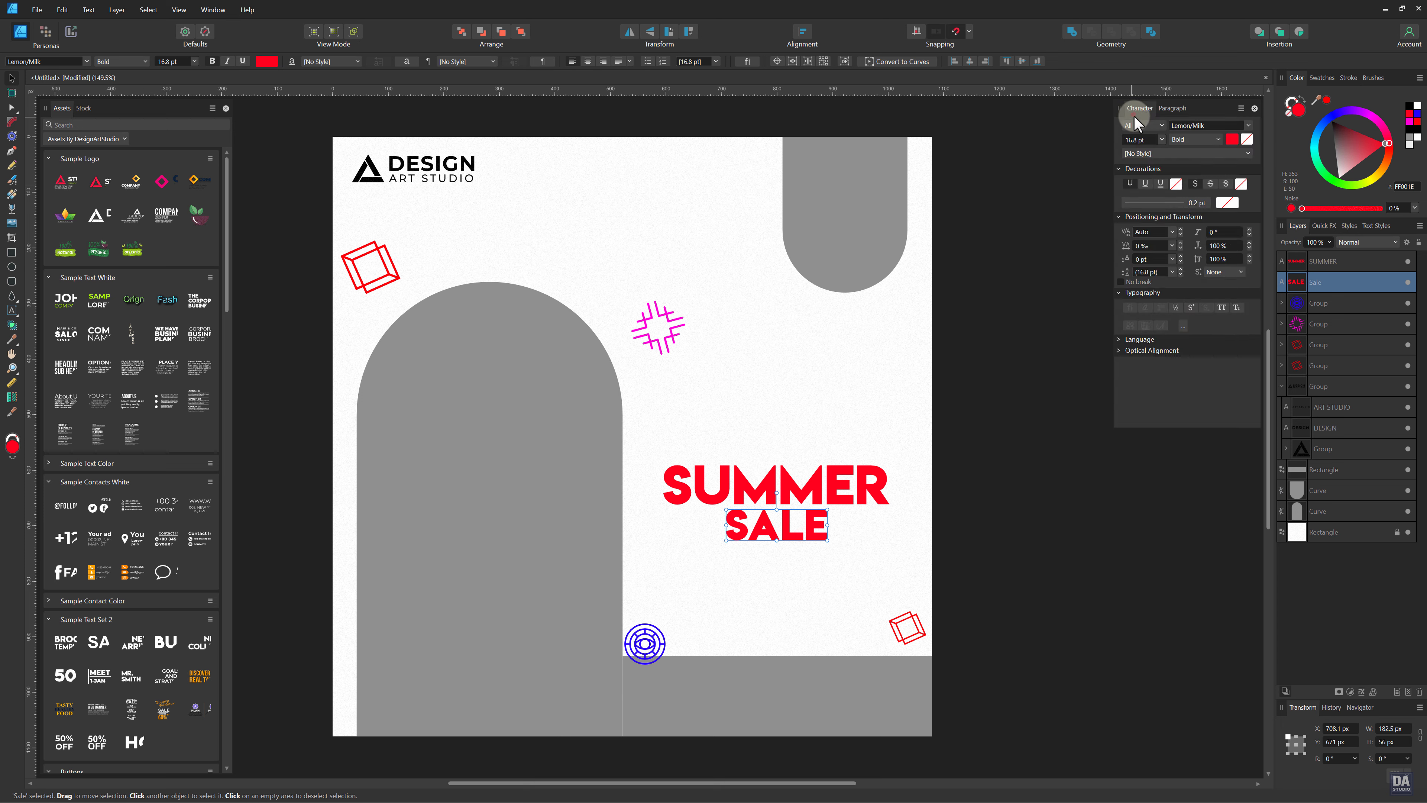
pyautogui.click(1208, 126)
pyautogui.write('free')
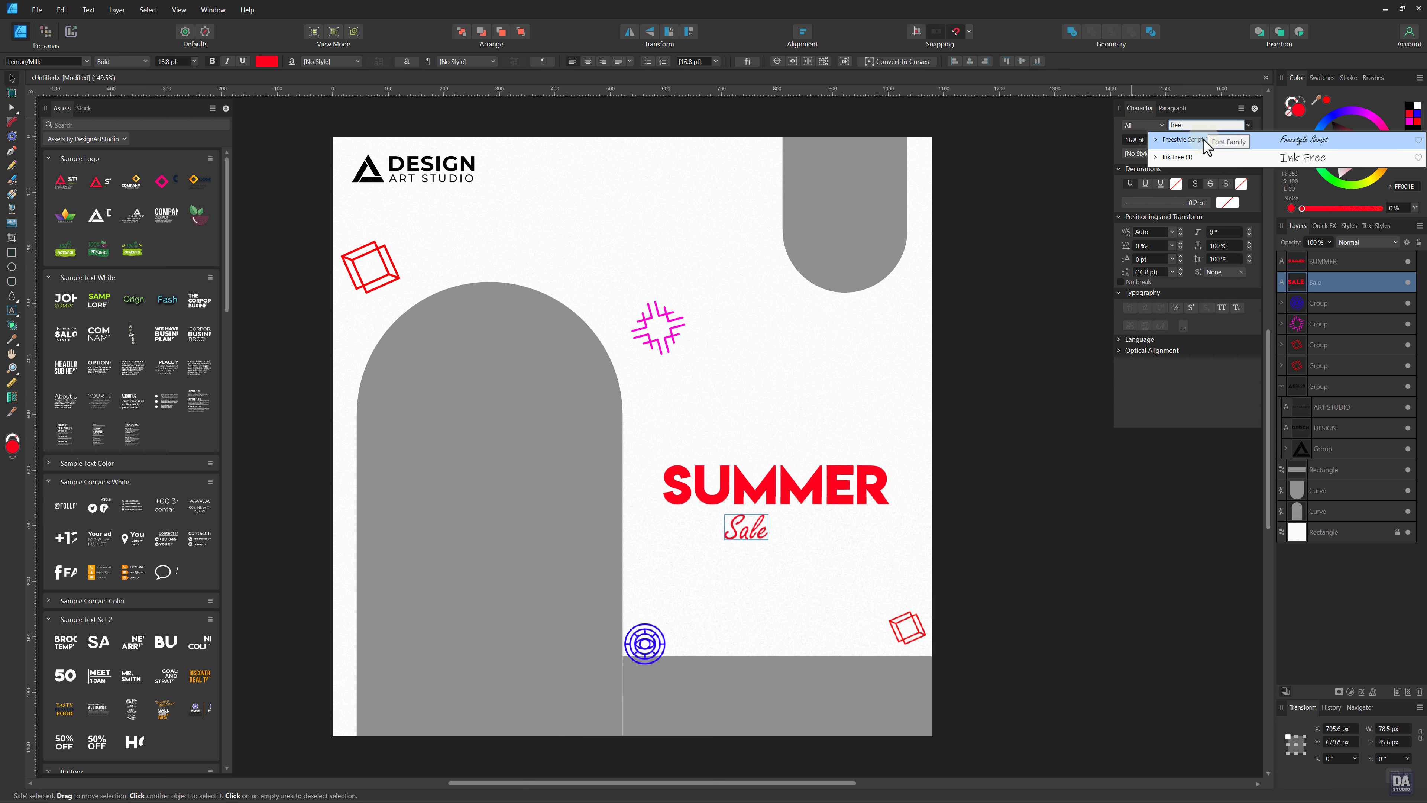
pyautogui.click(1207, 140)
# Enlarge Sale to 31.8 pt and add a matching copy reading "Special", centred above SUMMER.
pyautogui.moveTo(760, 553); pyautogui.dragTo(802, 450)
pyautogui.doubleClick(802, 450)
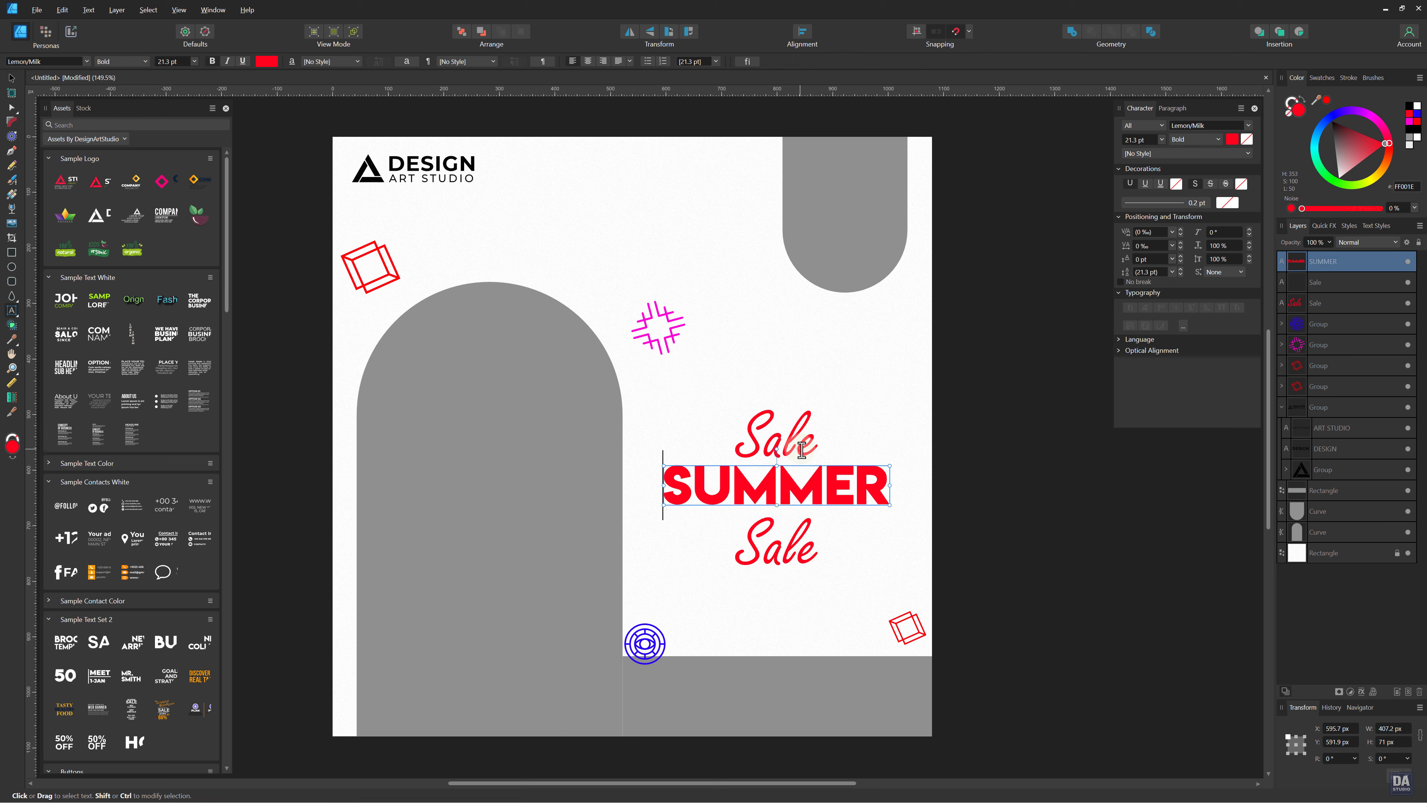
pyautogui.doubleClick(795, 448)
pyautogui.write('Speci')
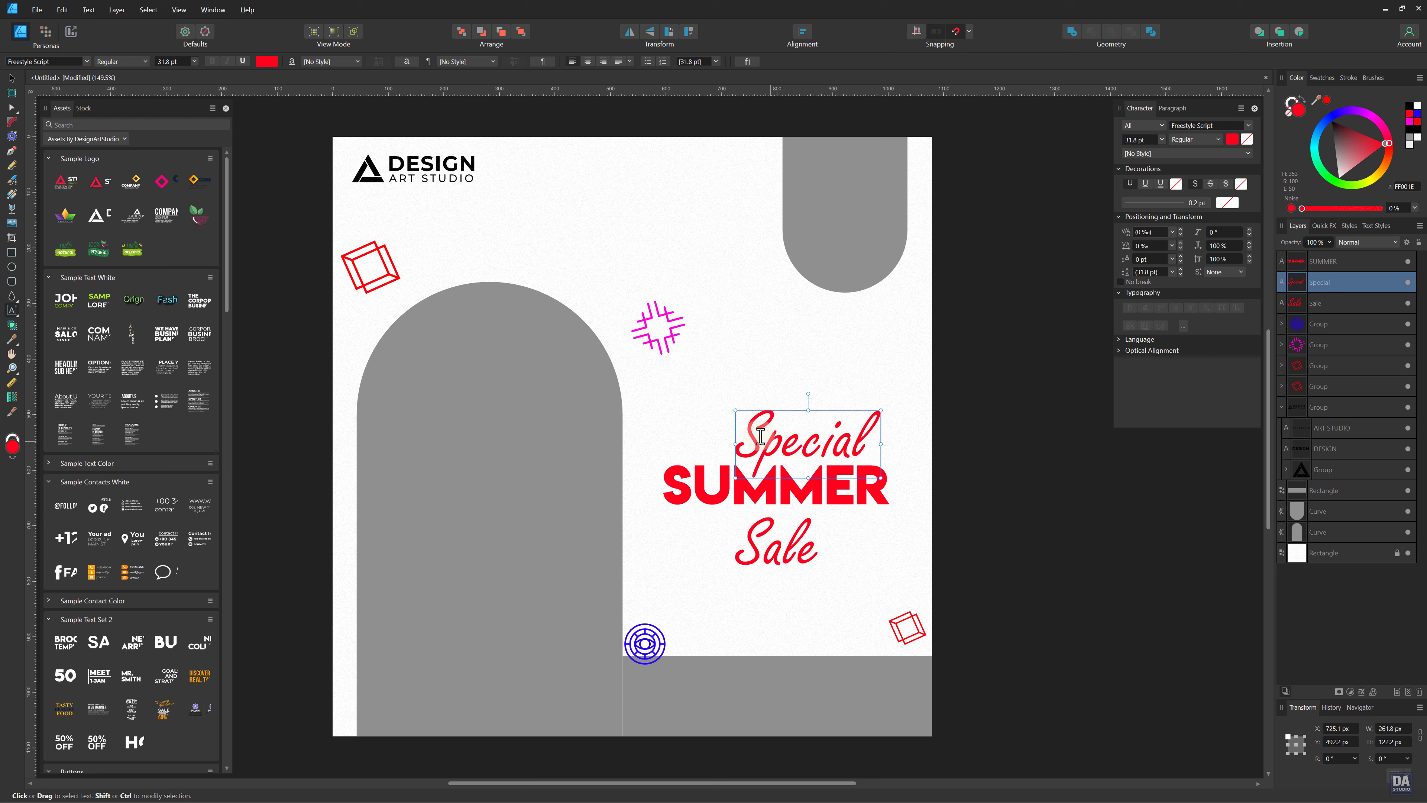
pyautogui.click(11, 78)
pyautogui.moveTo(802, 460); pyautogui.dragTo(768, 460)
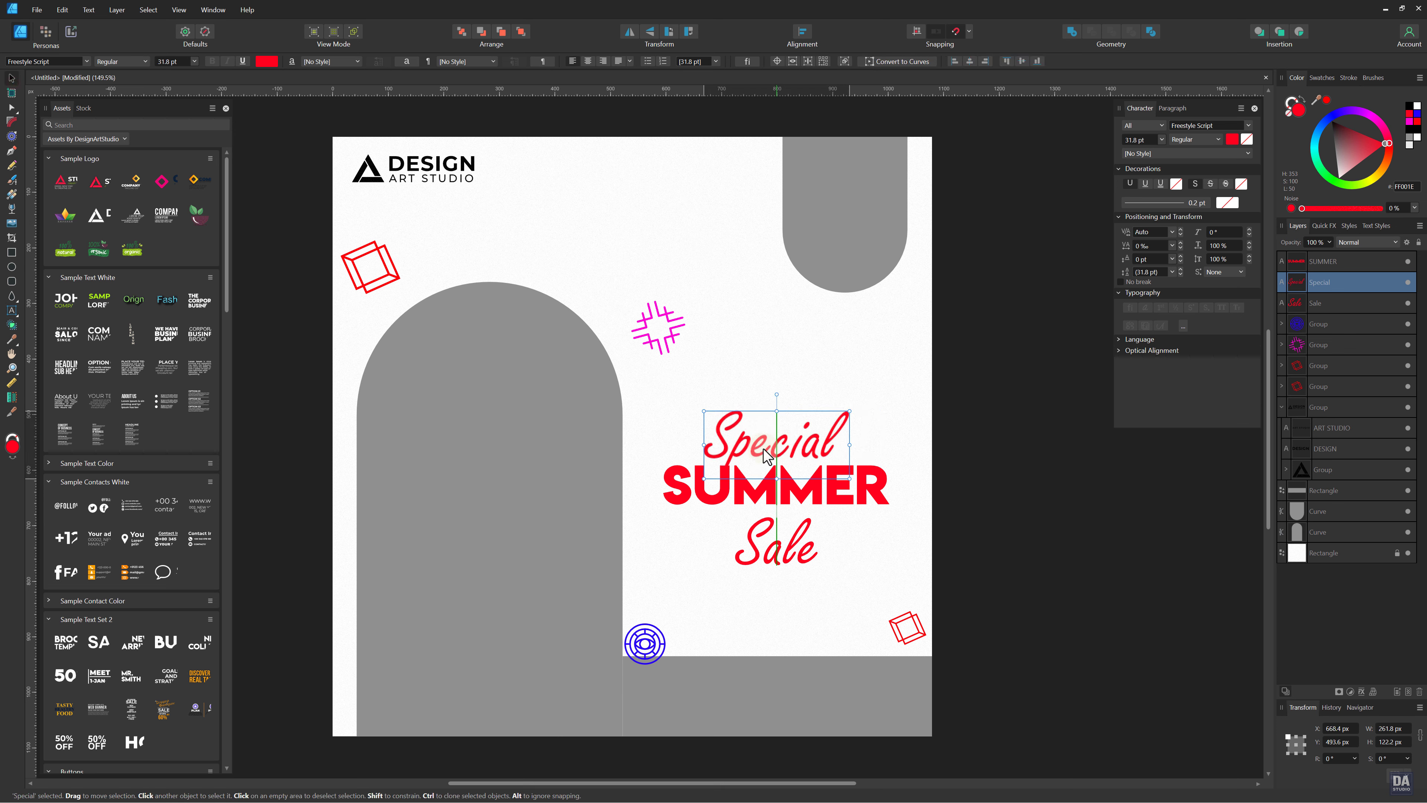
# Enlarge Sale to 34.5 pt with a counter-clockwise rotation of about 8°, and lower SUMMER slightly towards it.
pyautogui.click(801, 551)
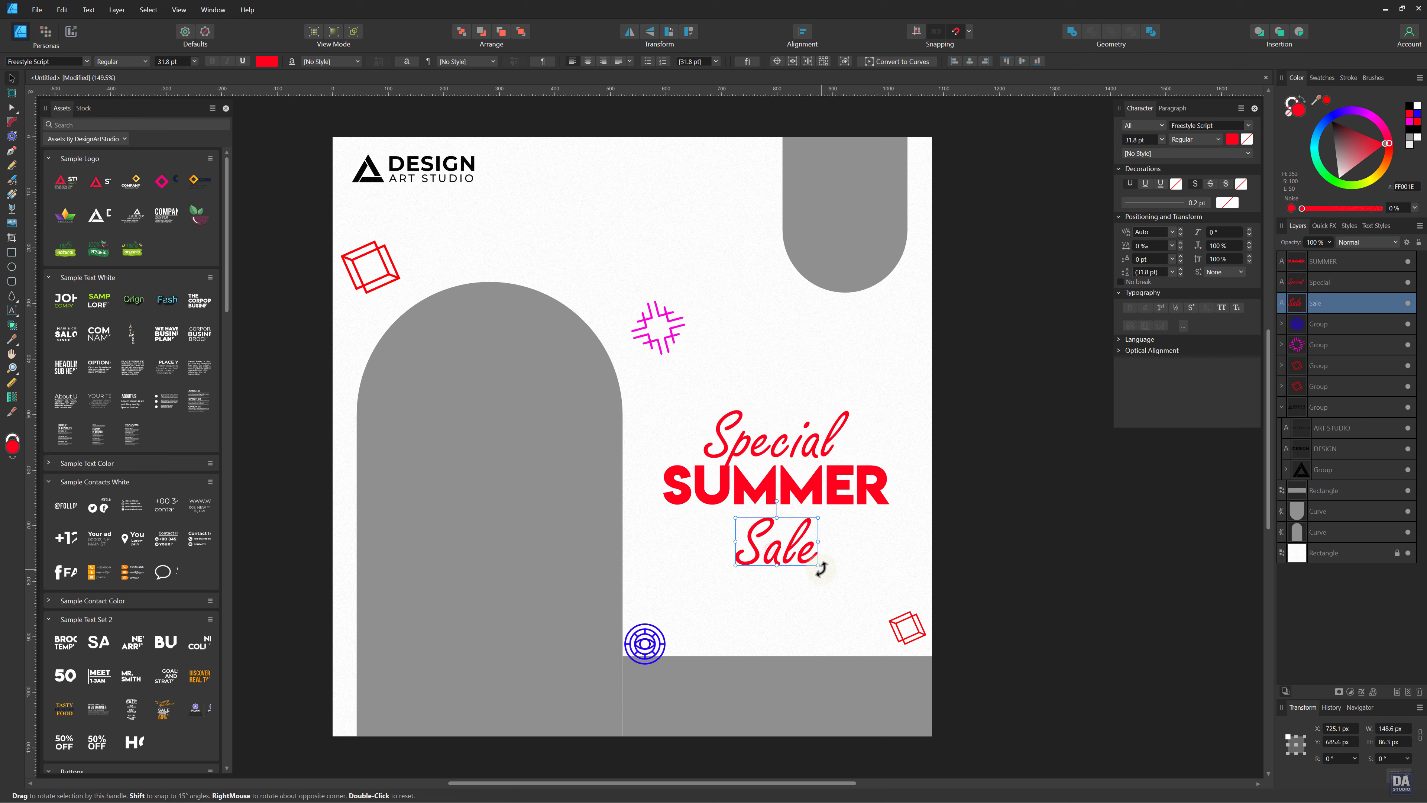
pyautogui.moveTo(822, 569); pyautogui.dragTo(825, 562)
pyautogui.click(857, 554)
pyautogui.click(772, 495)
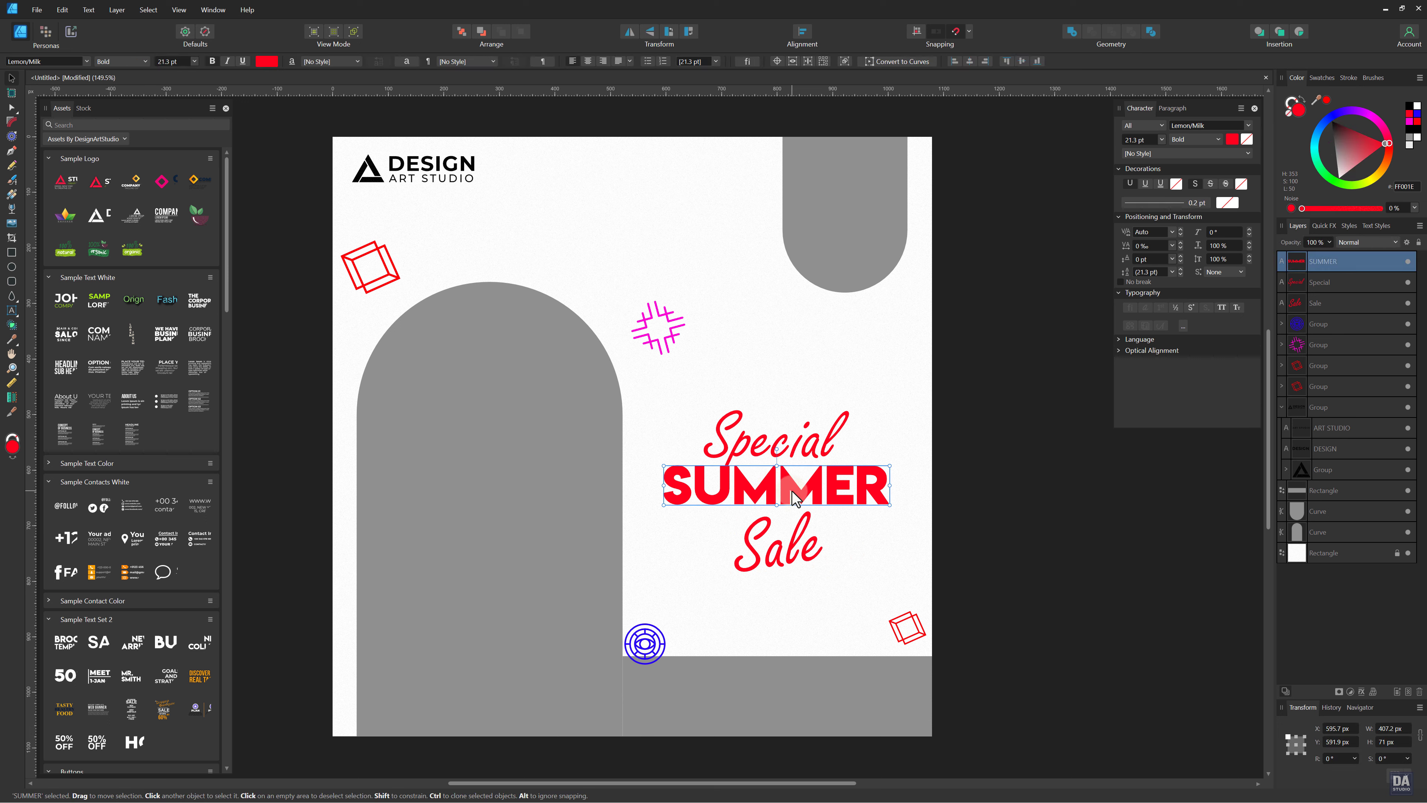
pyautogui.moveTo(793, 499); pyautogui.dragTo(793, 495)
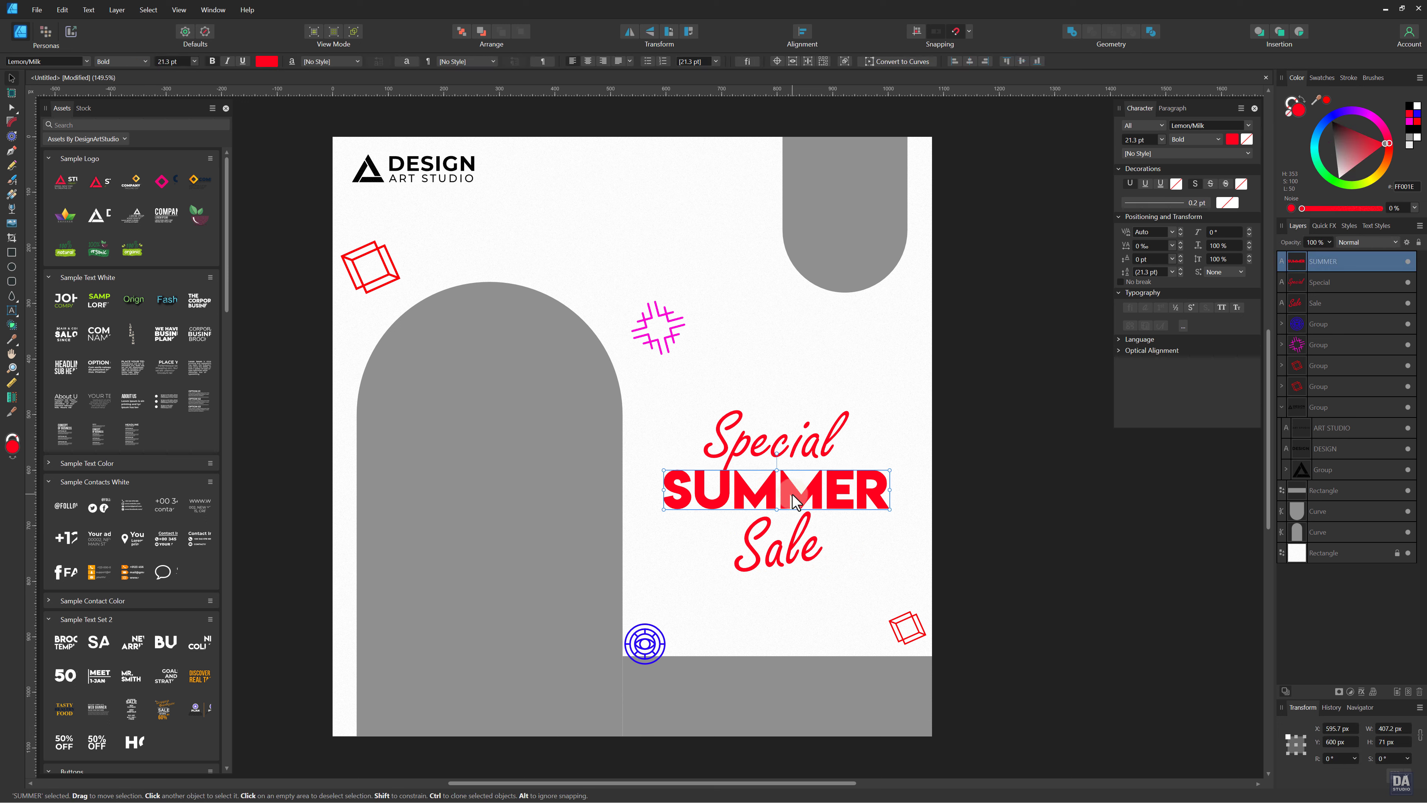
# Recolour the Special and Sale texts black (000000).
pyautogui.click(794, 444)
pyautogui.keyDown('shift'); pyautogui.click(792, 529); pyautogui.keyUp('shift')
pyautogui.moveTo(1352, 146); pyautogui.dragTo(1317, 113)
pyautogui.click(989, 512)
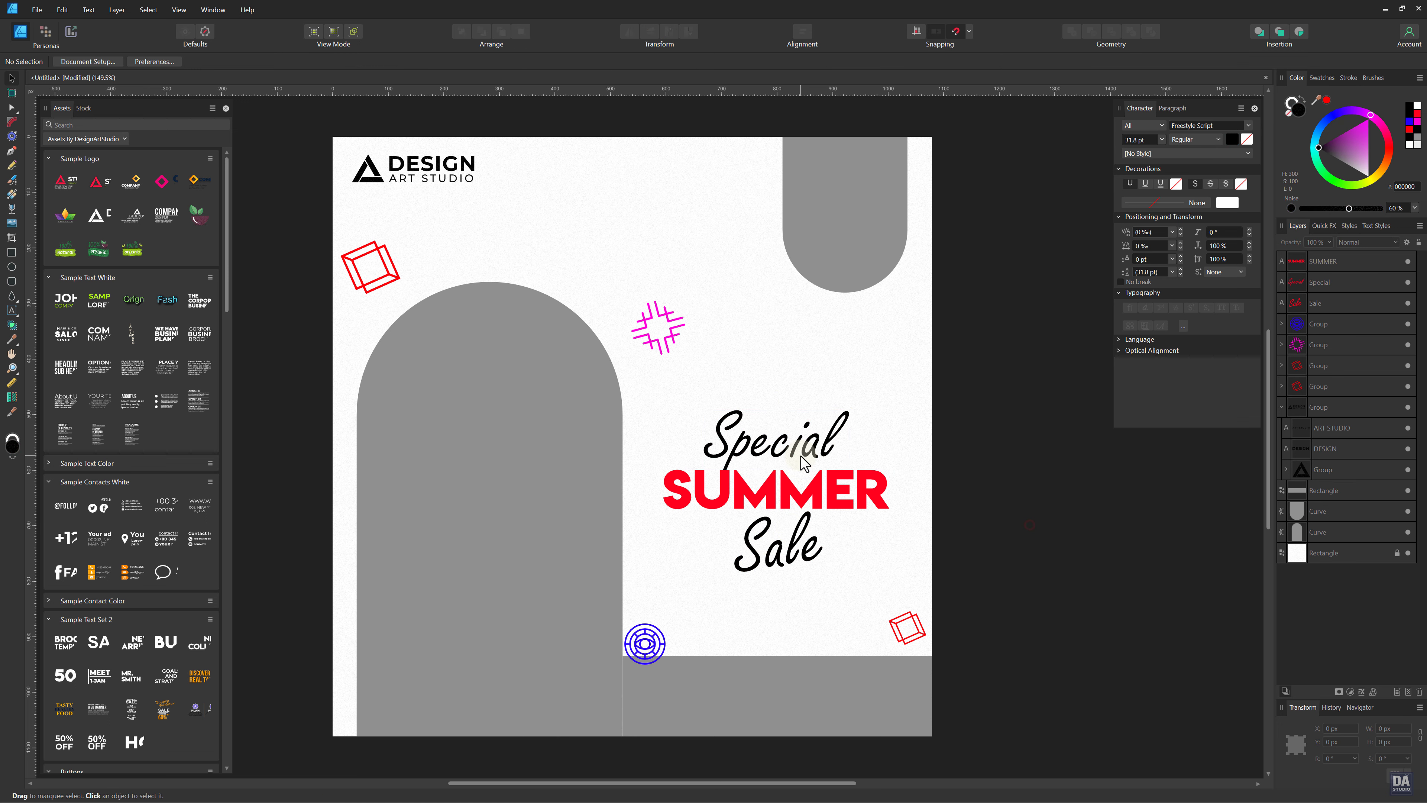
# Move the Special, SUMMER and Sale texts together slightly right and down.
pyautogui.doubleClick(779, 488)
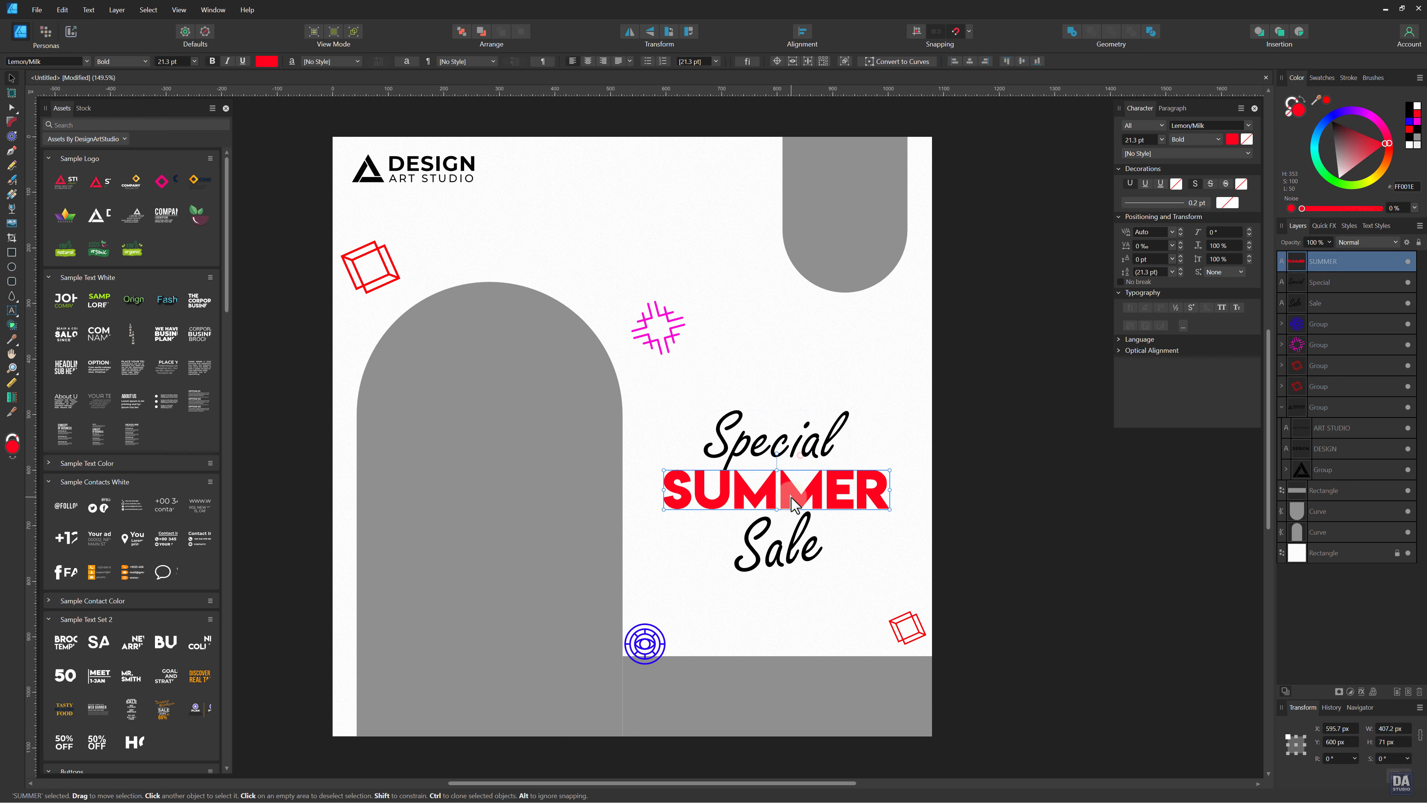
pyautogui.click(13, 80)
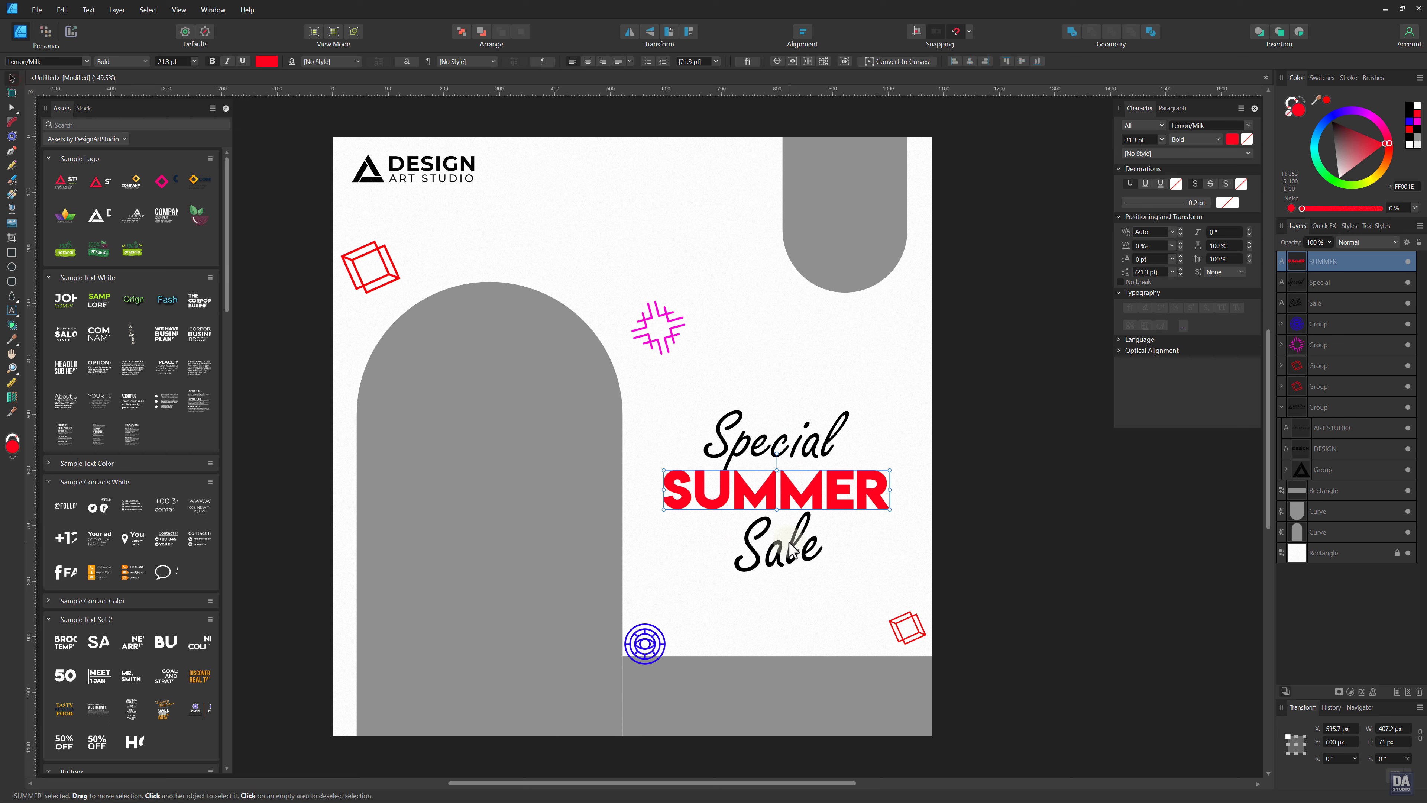
pyautogui.click(867, 563)
pyautogui.moveTo(979, 388); pyautogui.dragTo(604, 618)
pyautogui.moveTo(773, 515); pyautogui.dragTo(766, 519)
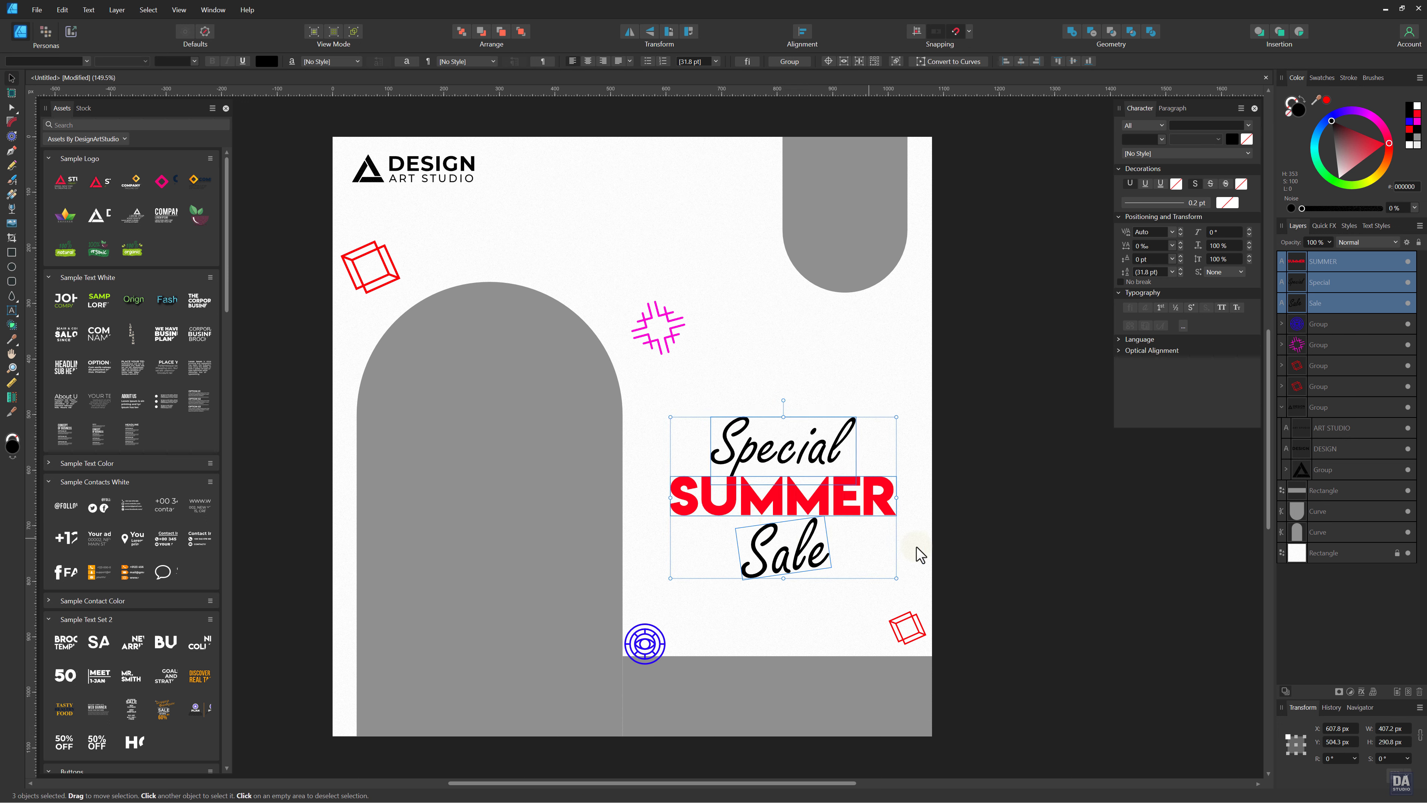
# Move Sale up to overlap the bottom of SUMMER, bring it to the front and centre it beneath the word.
pyautogui.click(948, 549)
pyautogui.moveTo(819, 570); pyautogui.dragTo(816, 561)
pyautogui.click(943, 567)
pyautogui.click(817, 554)
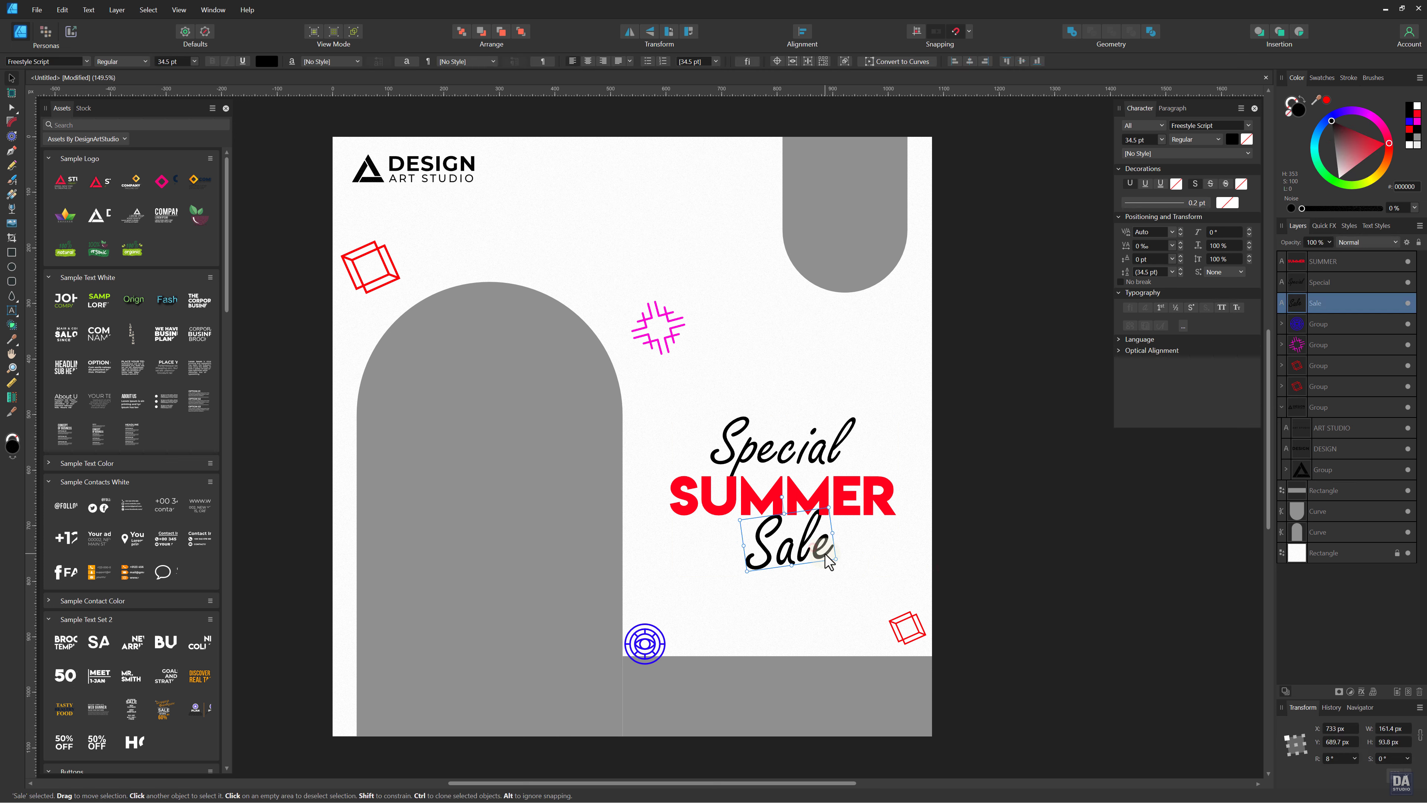
pyautogui.hotkey('ctrl', 'shift', ']')
pyautogui.moveTo(804, 555); pyautogui.dragTo(801, 560)
pyautogui.click(888, 562)
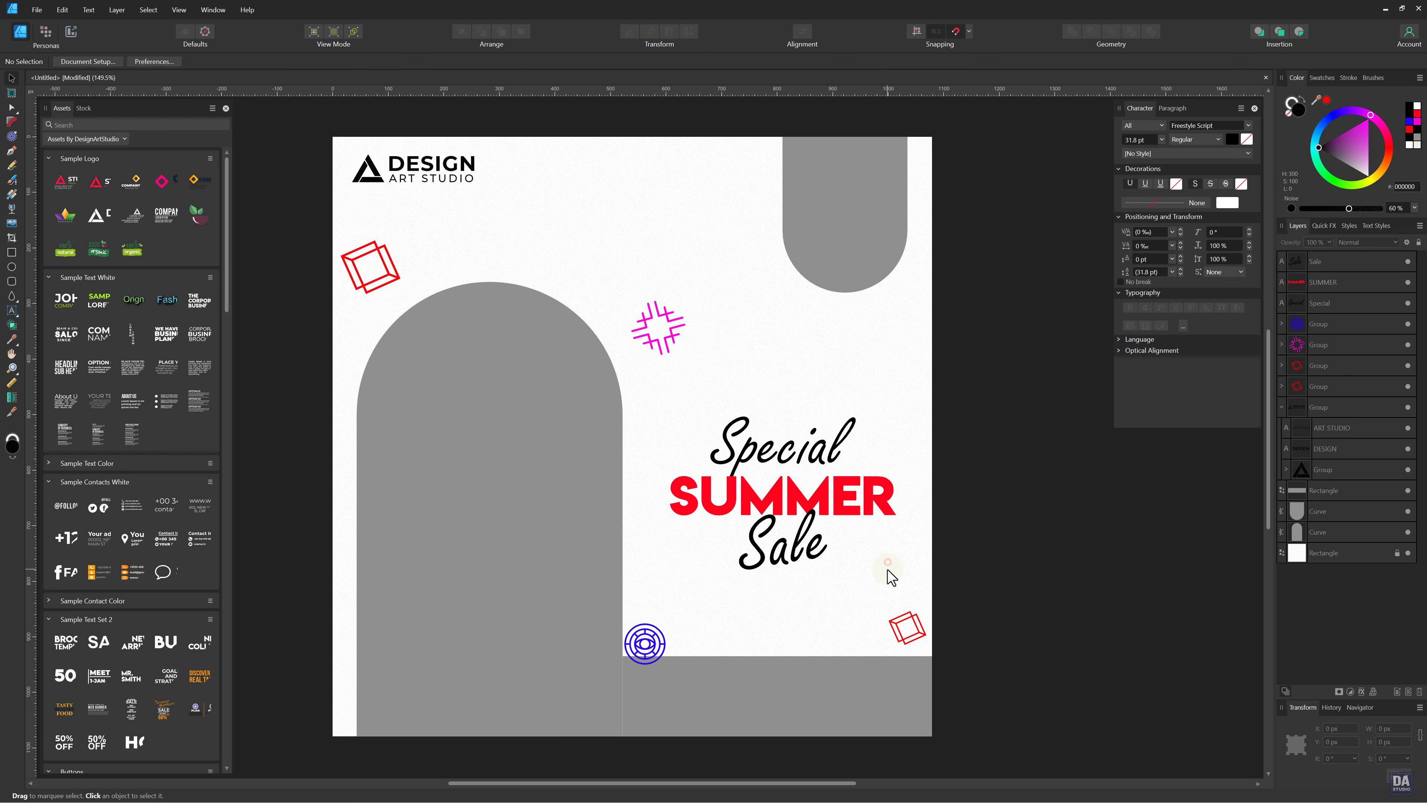
pyautogui.doubleClick(791, 454)
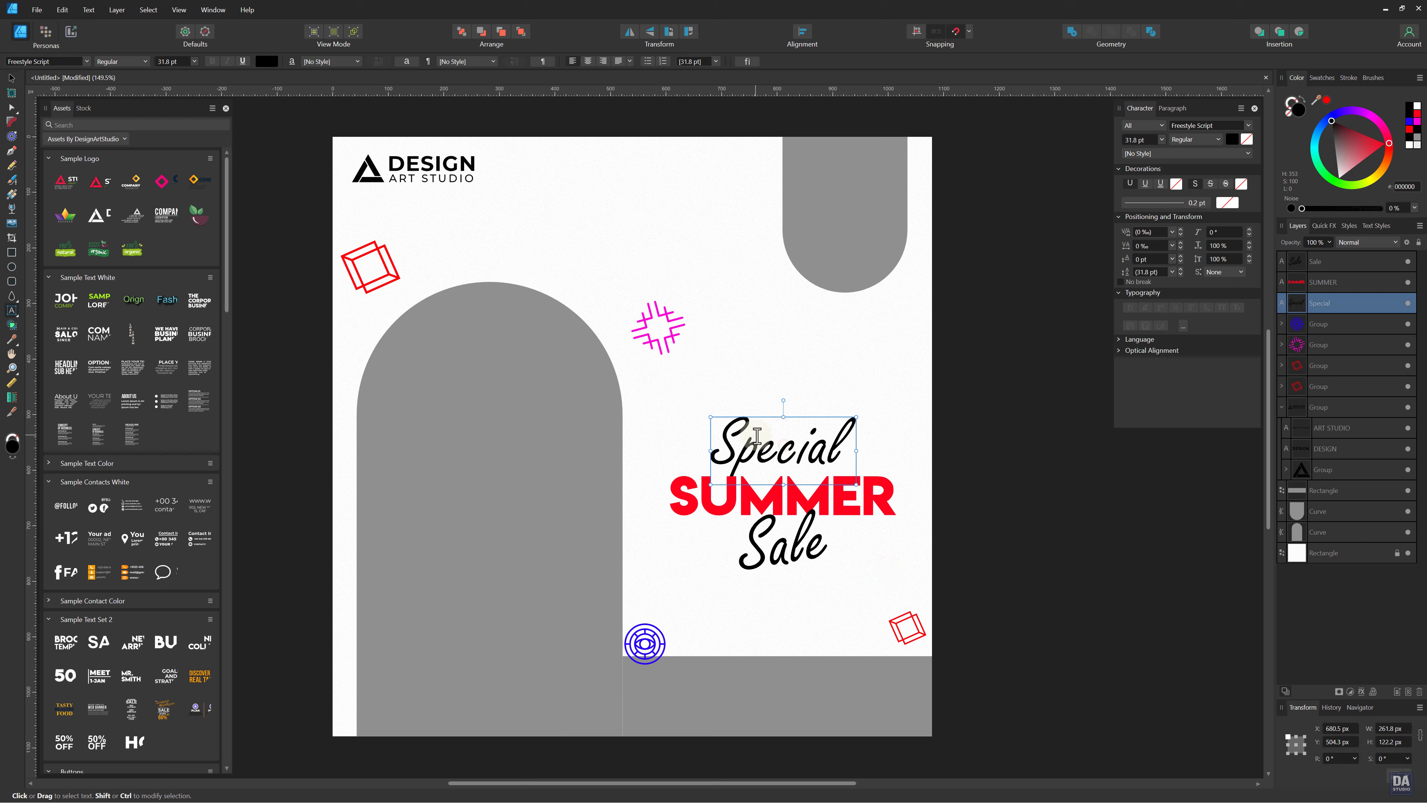
pyautogui.click(11, 77)
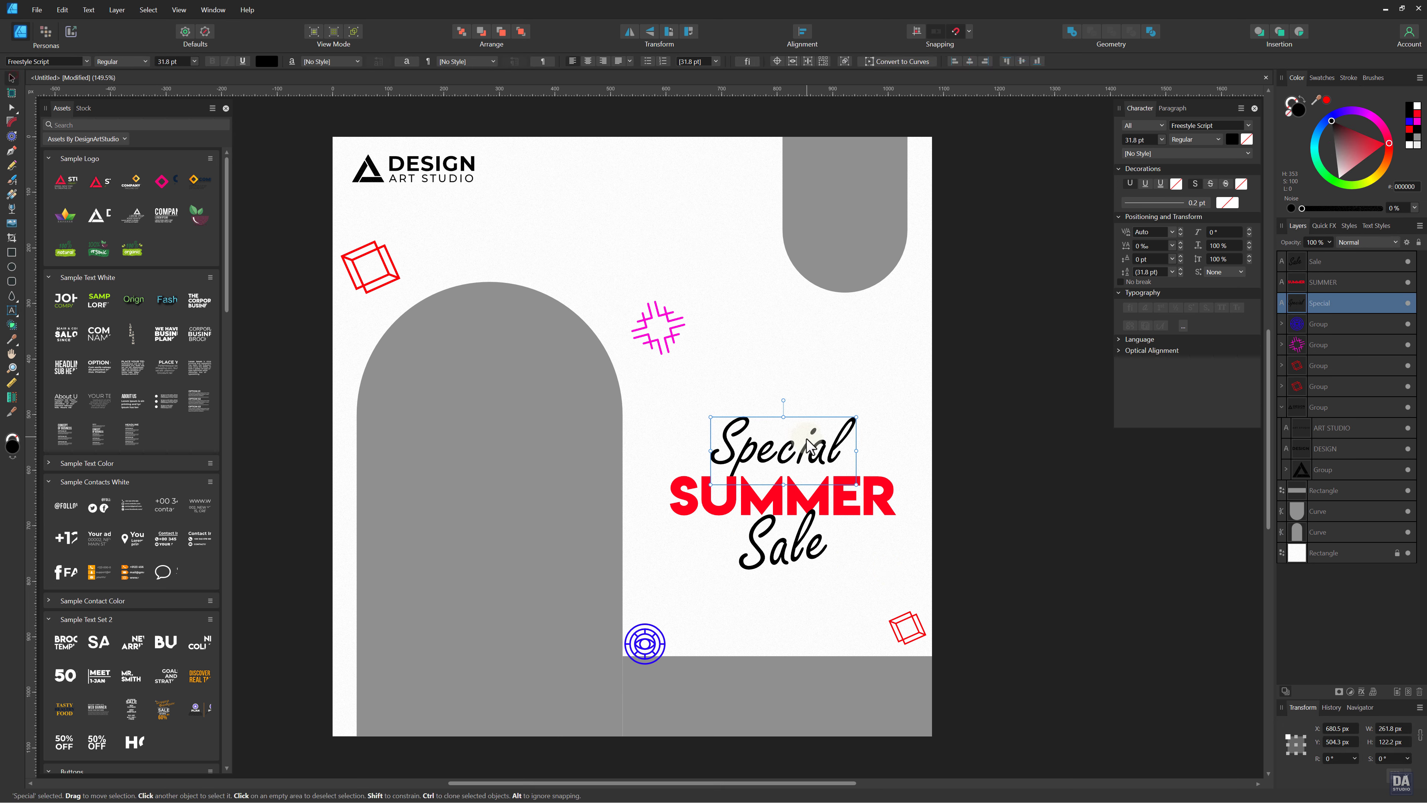
pyautogui.moveTo(807, 445); pyautogui.dragTo(806, 449)
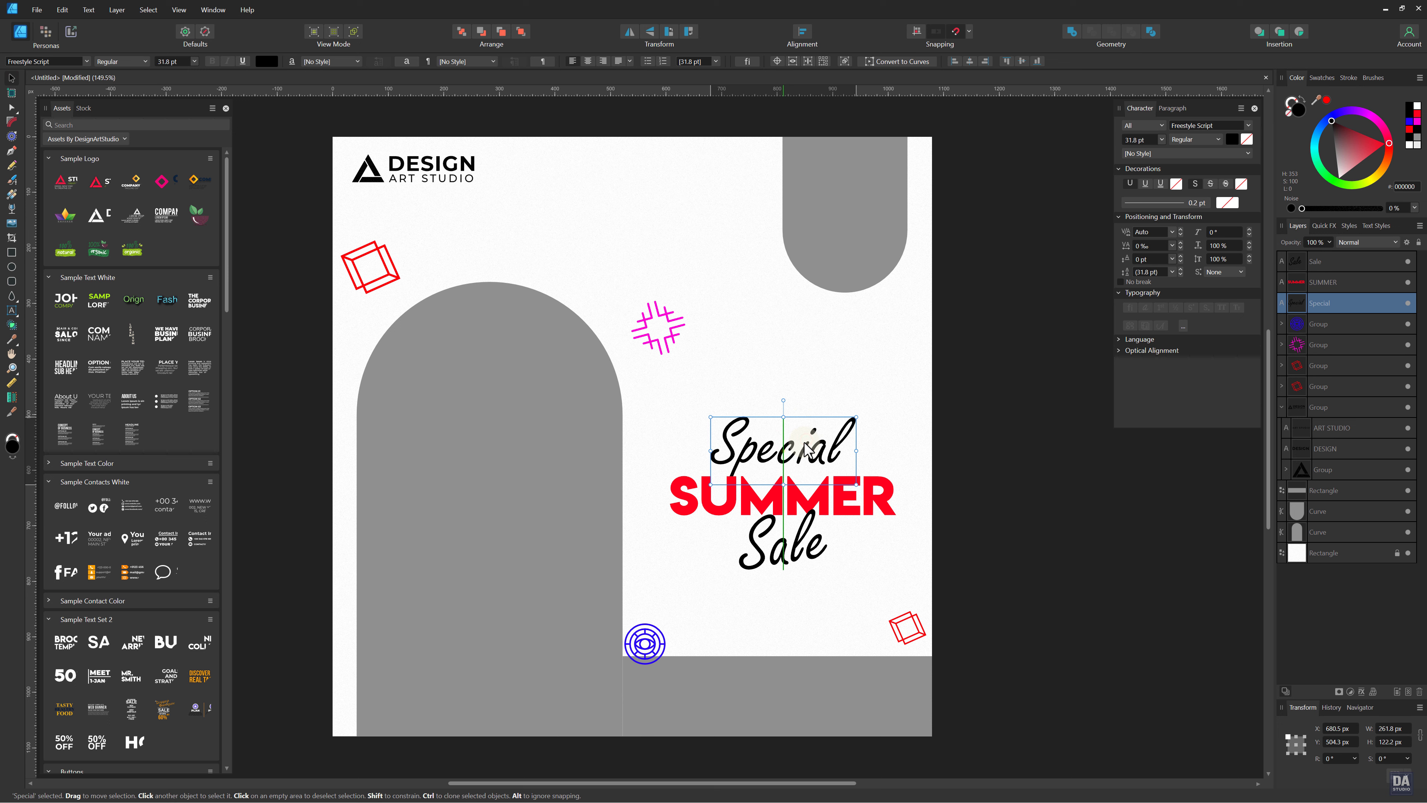
pyautogui.click(928, 535)
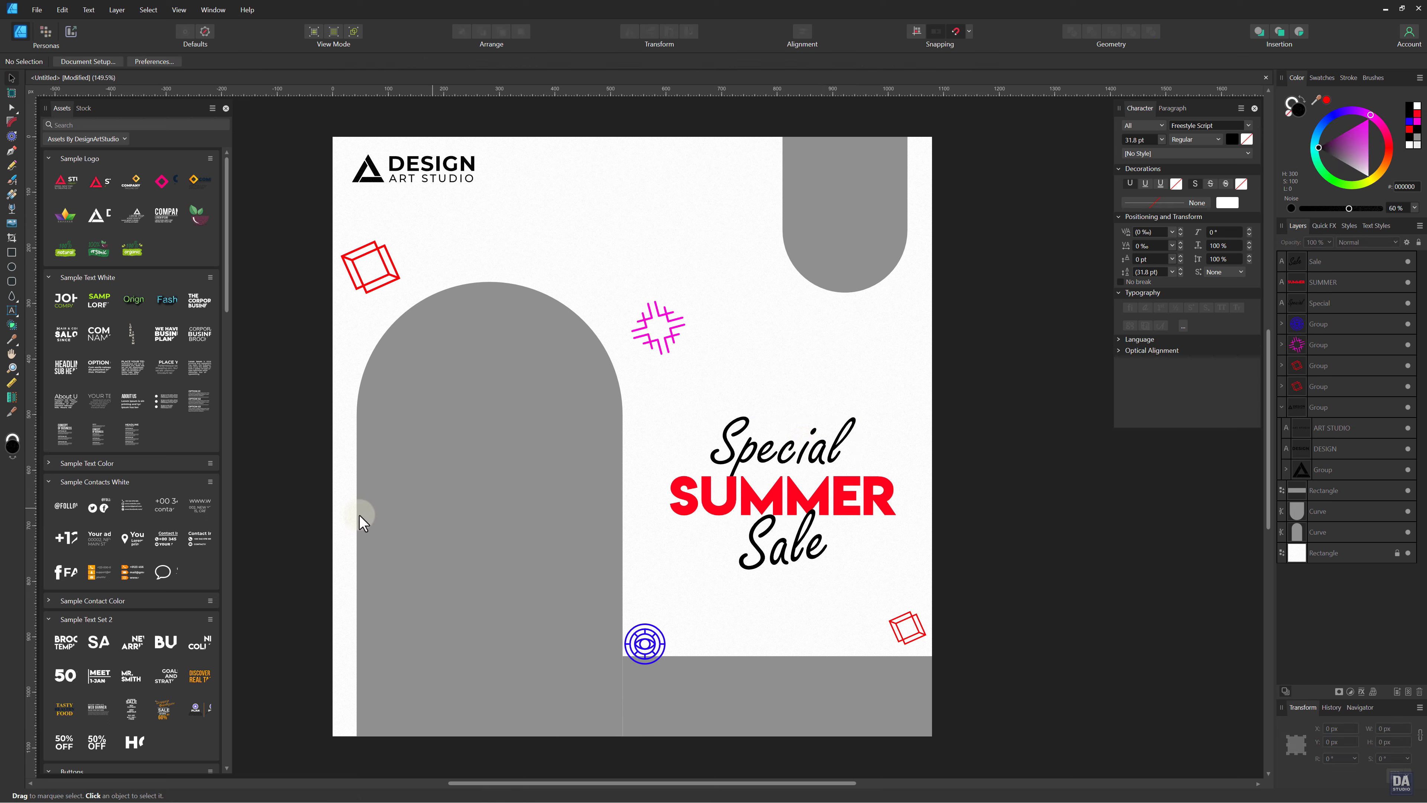
# Place the 50% OFF text asset in the upper-right arch, split over two lines and scaled to about 14.1 pt.
pyautogui.moveTo(100, 674); pyautogui.dragTo(845, 239)
pyautogui.doubleClick(854, 226)
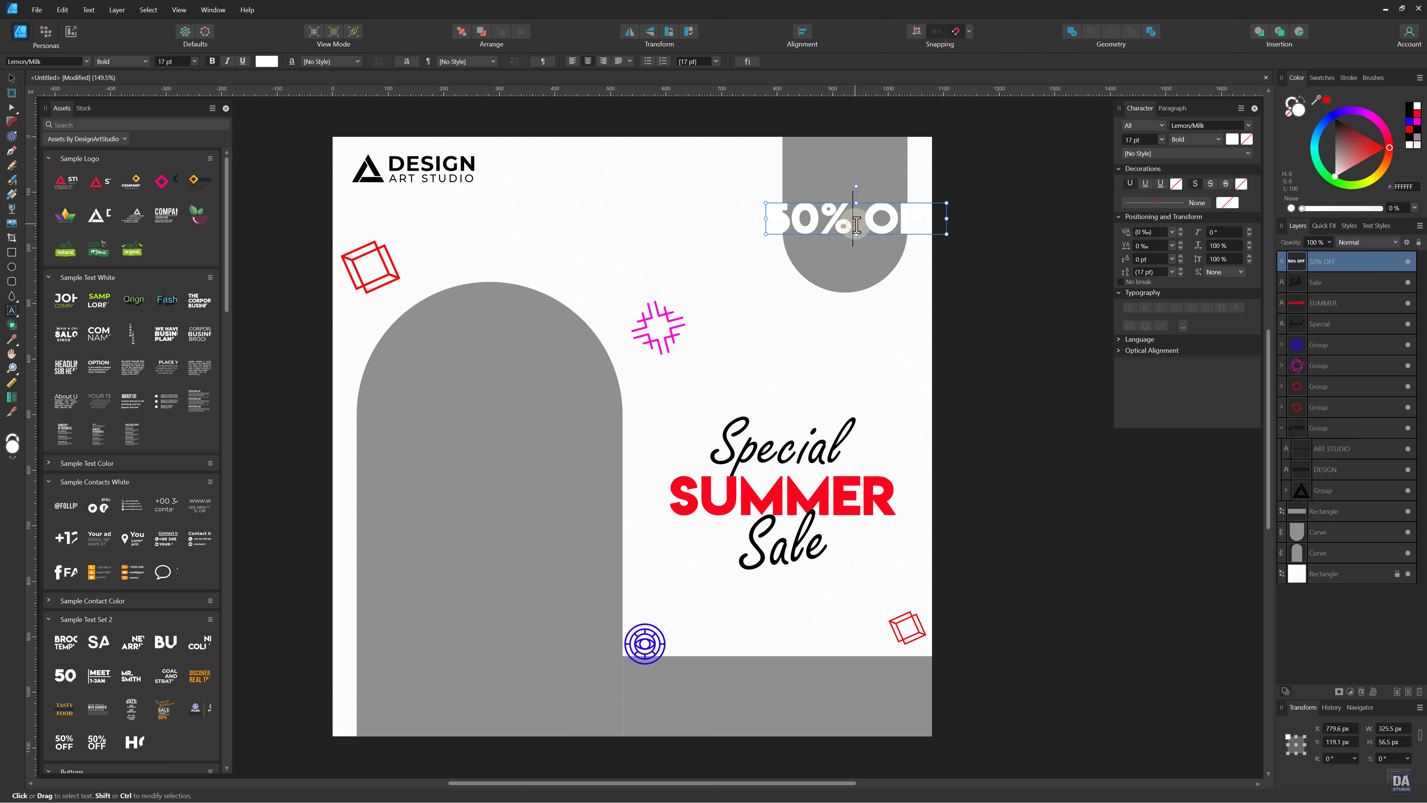
pyautogui.press('Return')
pyautogui.press('Escape')
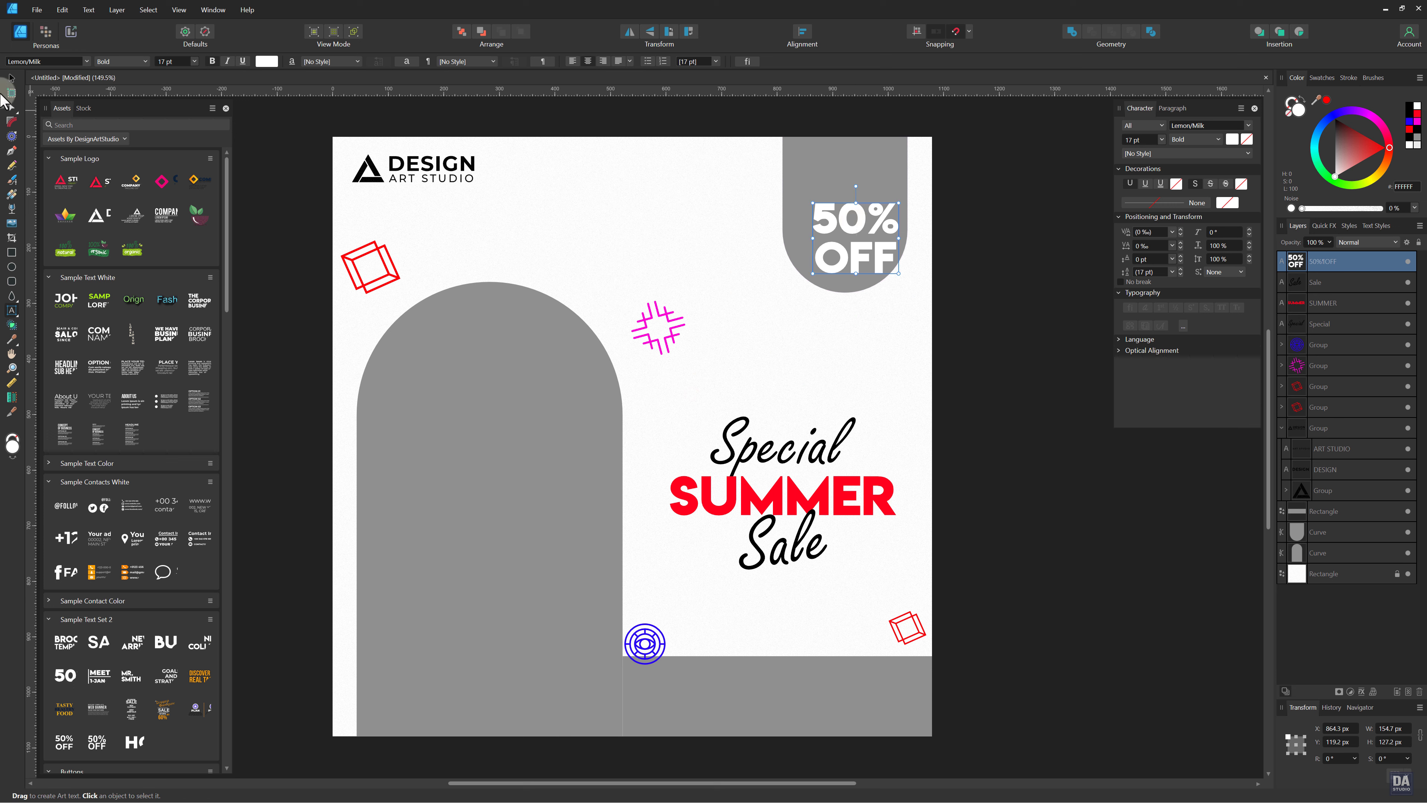
pyautogui.click(12, 80)
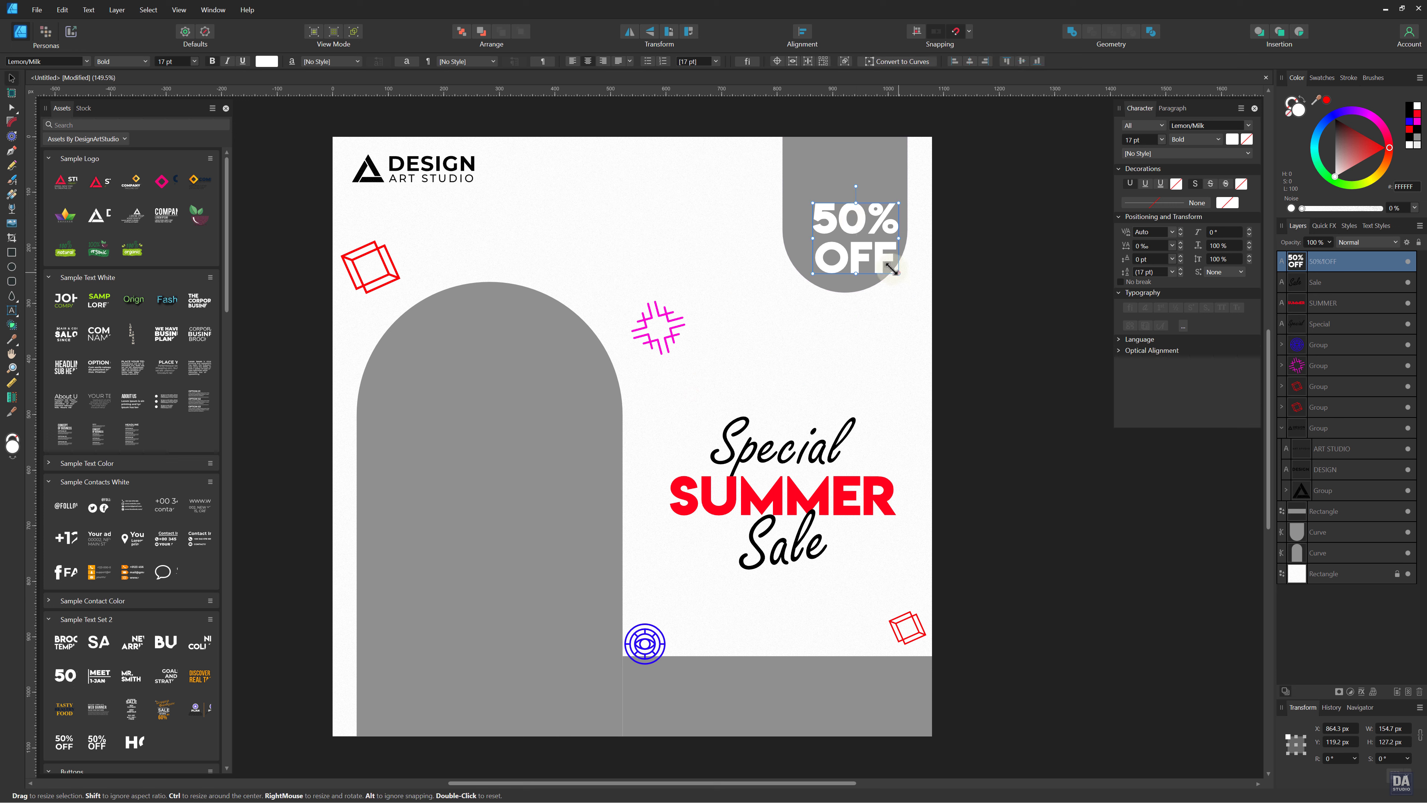
pyautogui.moveTo(899, 273); pyautogui.dragTo(869, 246)
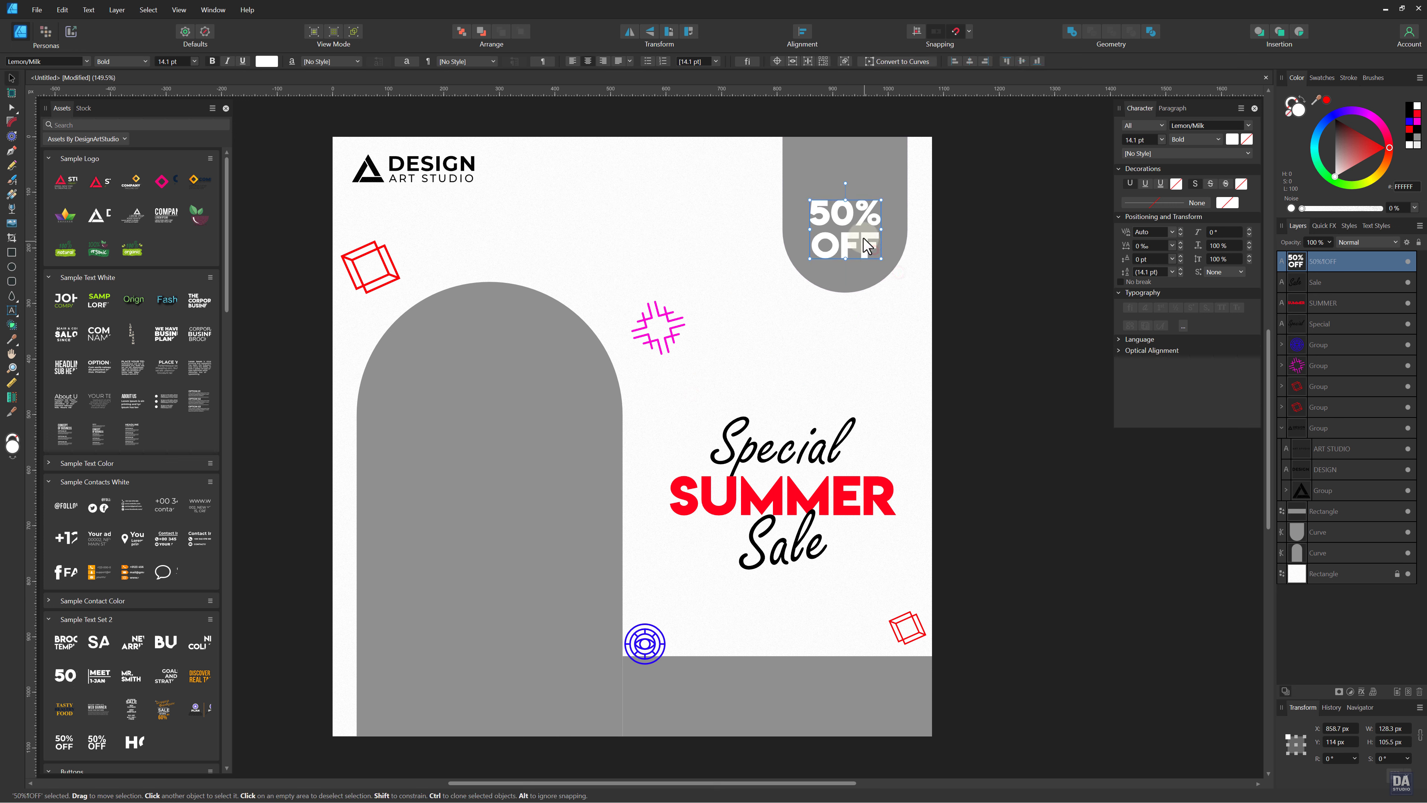
# Add the line Up To above 50% in the discount label.
pyautogui.doubleClick(818, 213)
pyautogui.press('Return')
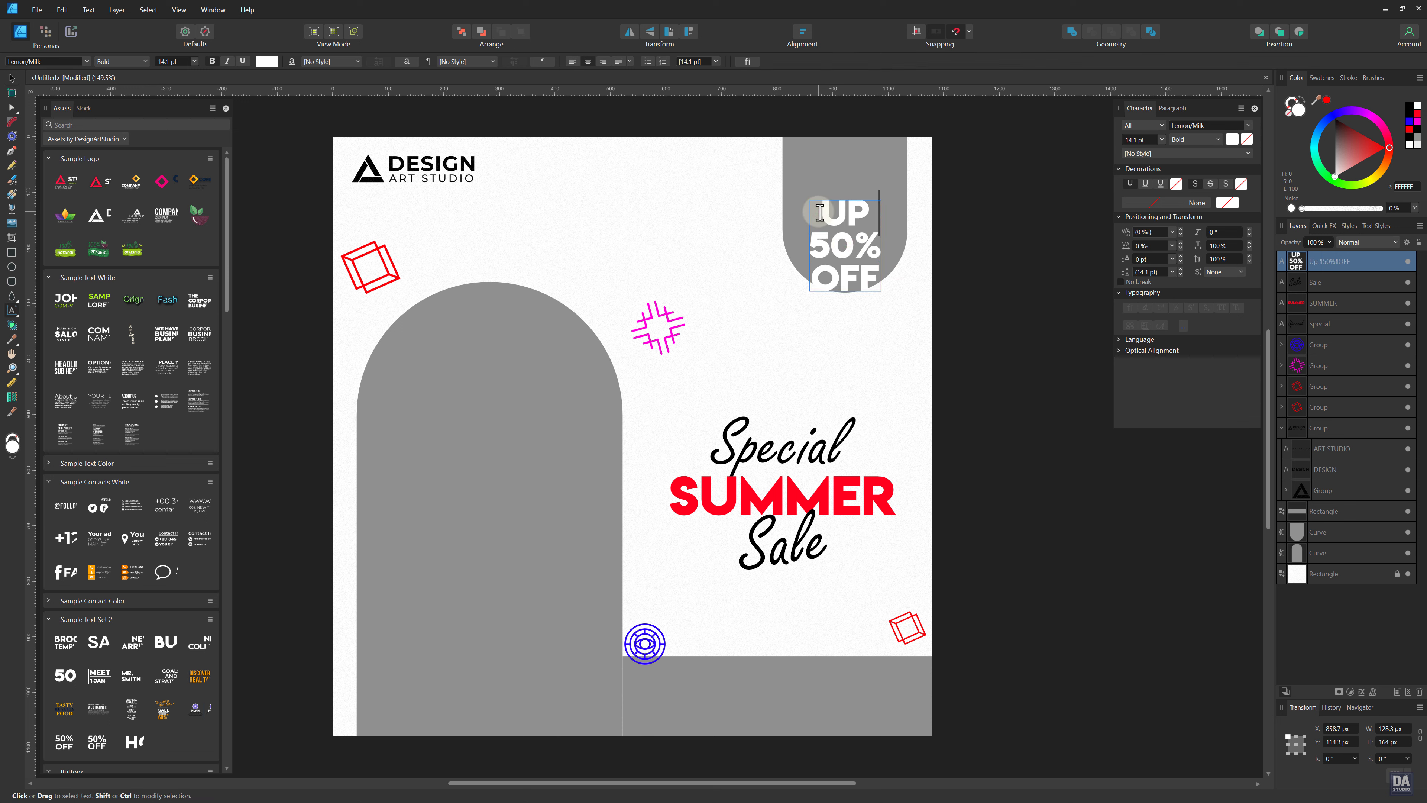
pyautogui.write('Up To')
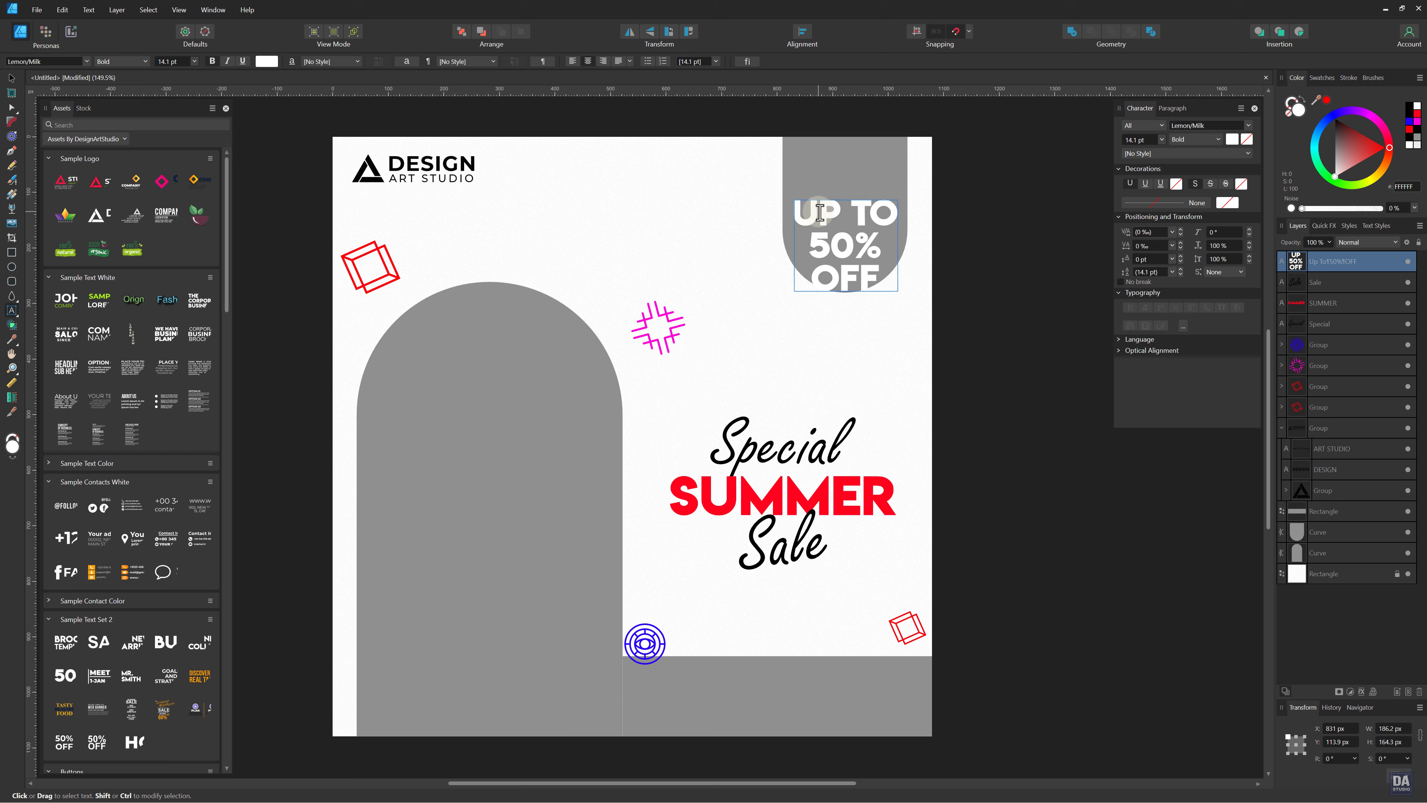
pyautogui.press('Escape')
# Shrink the three-line discount label to about 12.4 pt, move it up within the arch and set its leading to 13.4 pt.
pyautogui.moveTo(897, 290); pyautogui.dragTo(886, 281)
pyautogui.moveTo(844, 264); pyautogui.dragTo(843, 239)
pyautogui.moveTo(886, 183); pyautogui.dragTo(891, 179)
pyautogui.scroll(2, 1157, 272)
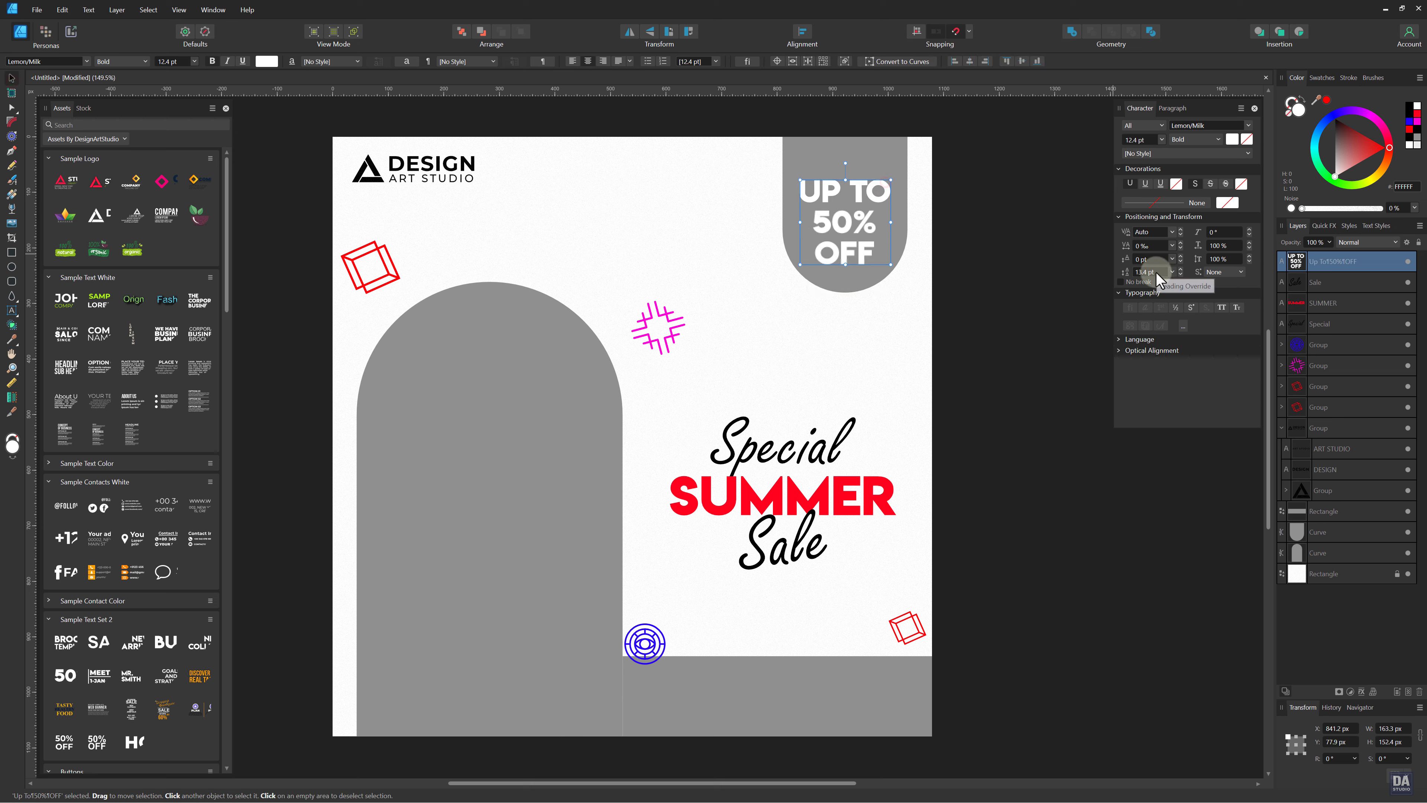
pyautogui.scroll(-1, 1155, 271)
# Reduce only the Up To line of the discount label to 11 pt.
pyautogui.tripleClick(825, 208)
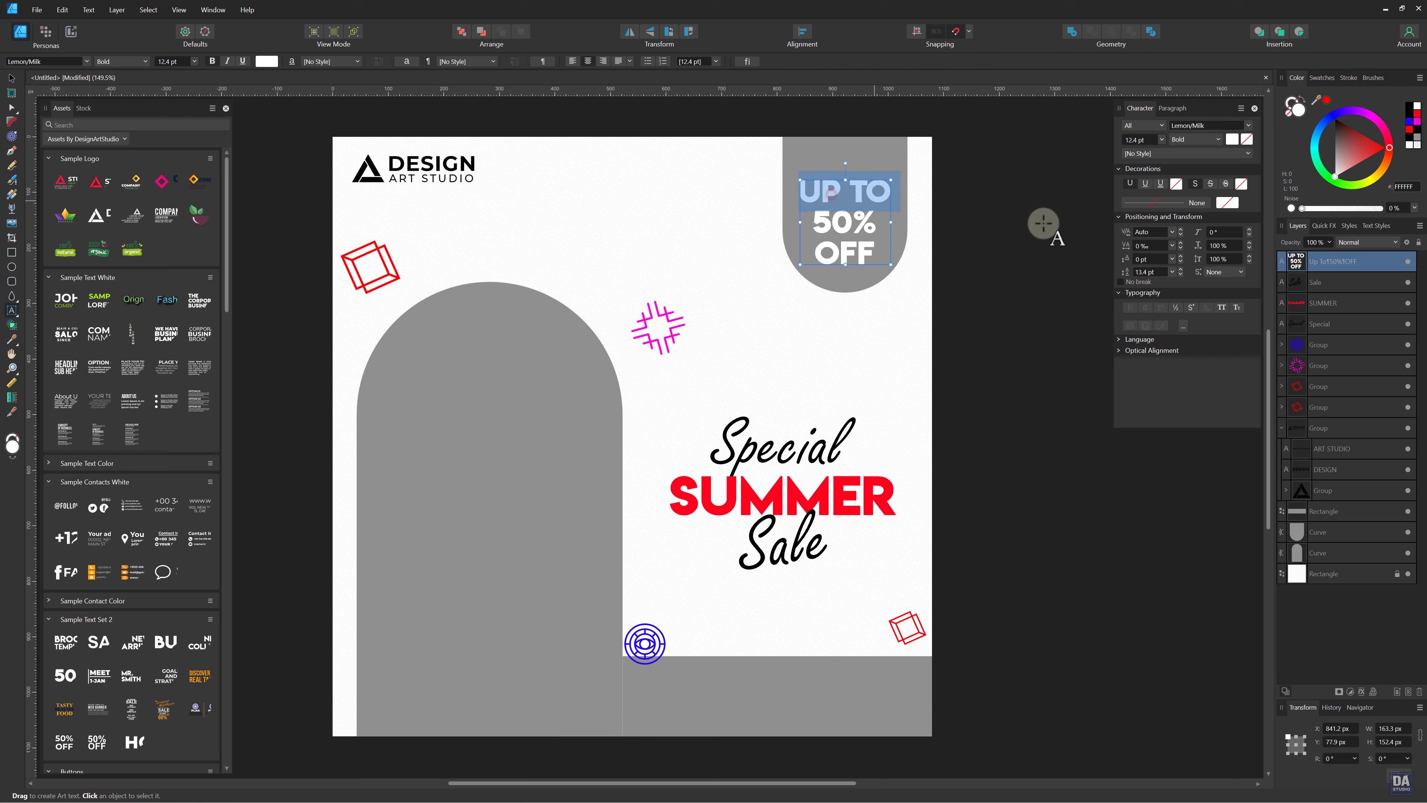
pyautogui.scroll(-2, 1142, 139)
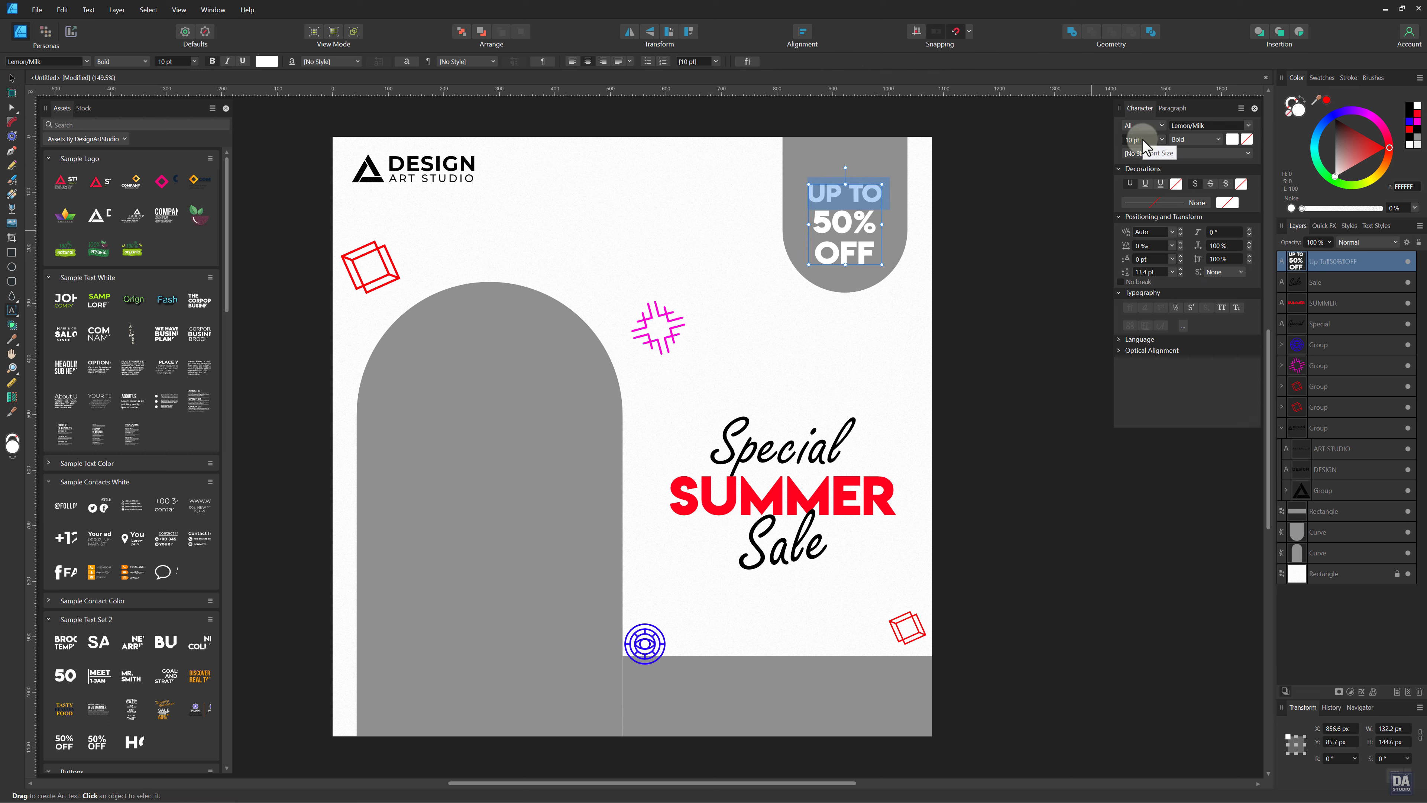
pyautogui.press('Escape')
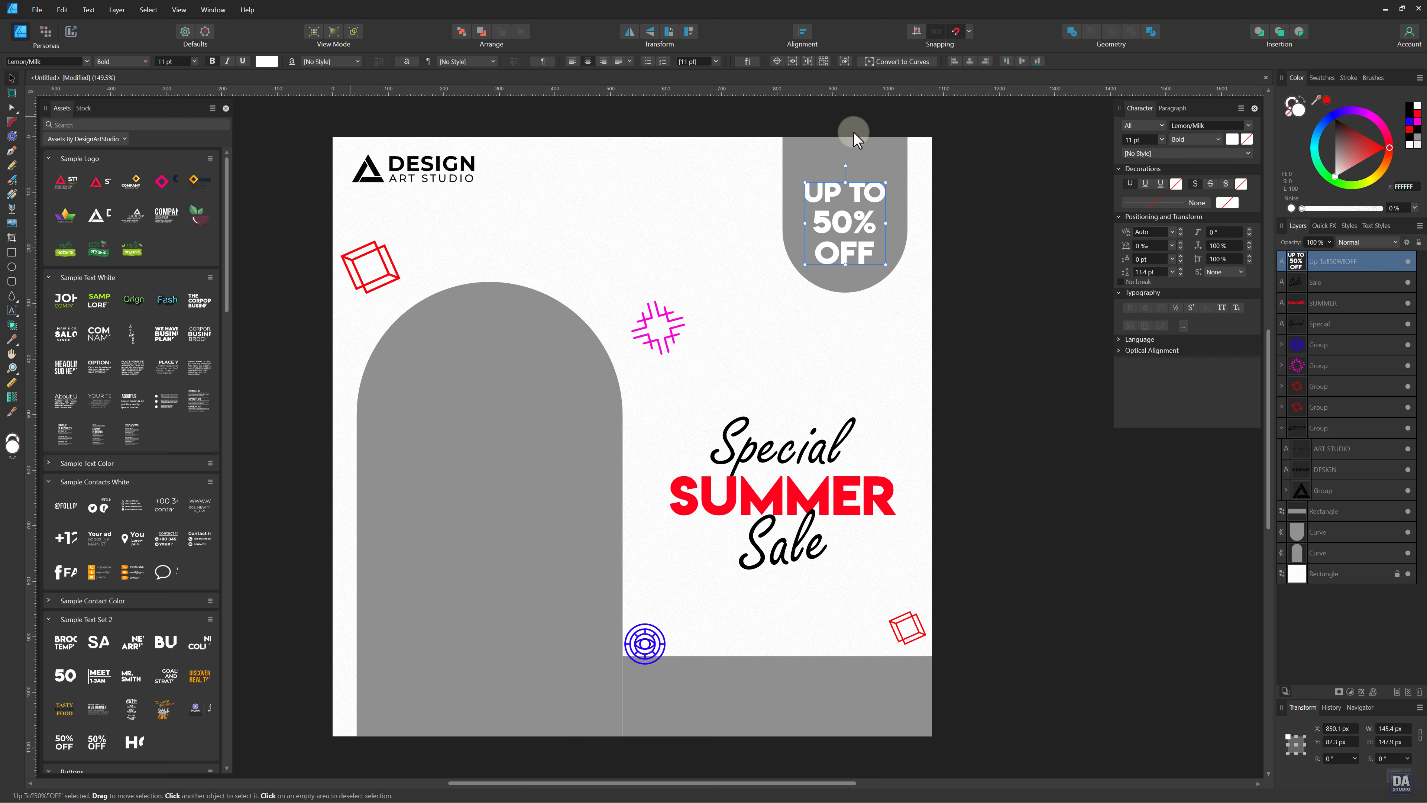
# Change the discount label's font to Montserrat and give the Up To line the Light style.
pyautogui.click(1210, 125)
pyautogui.write('mont')
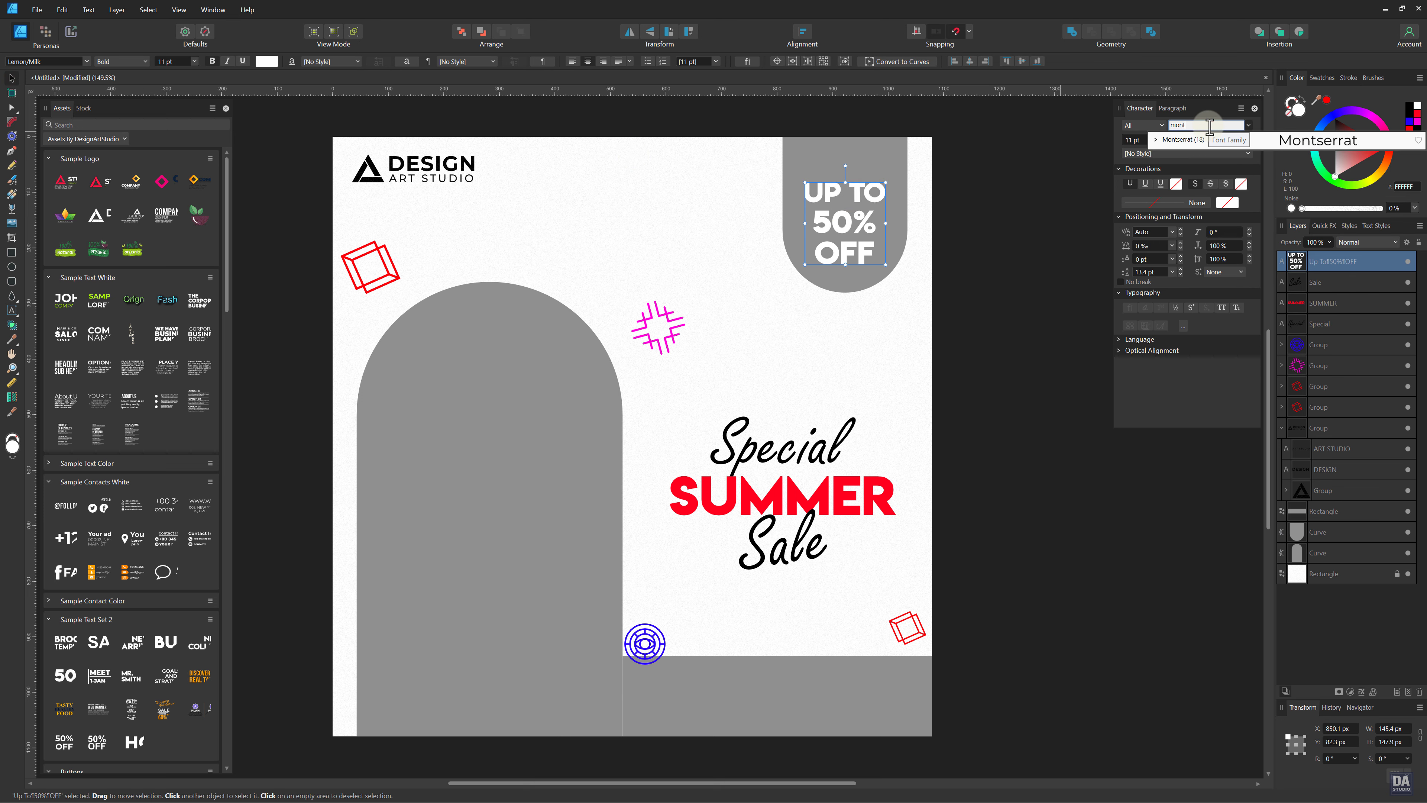
pyautogui.click(1176, 139)
pyautogui.tripleClick(843, 202)
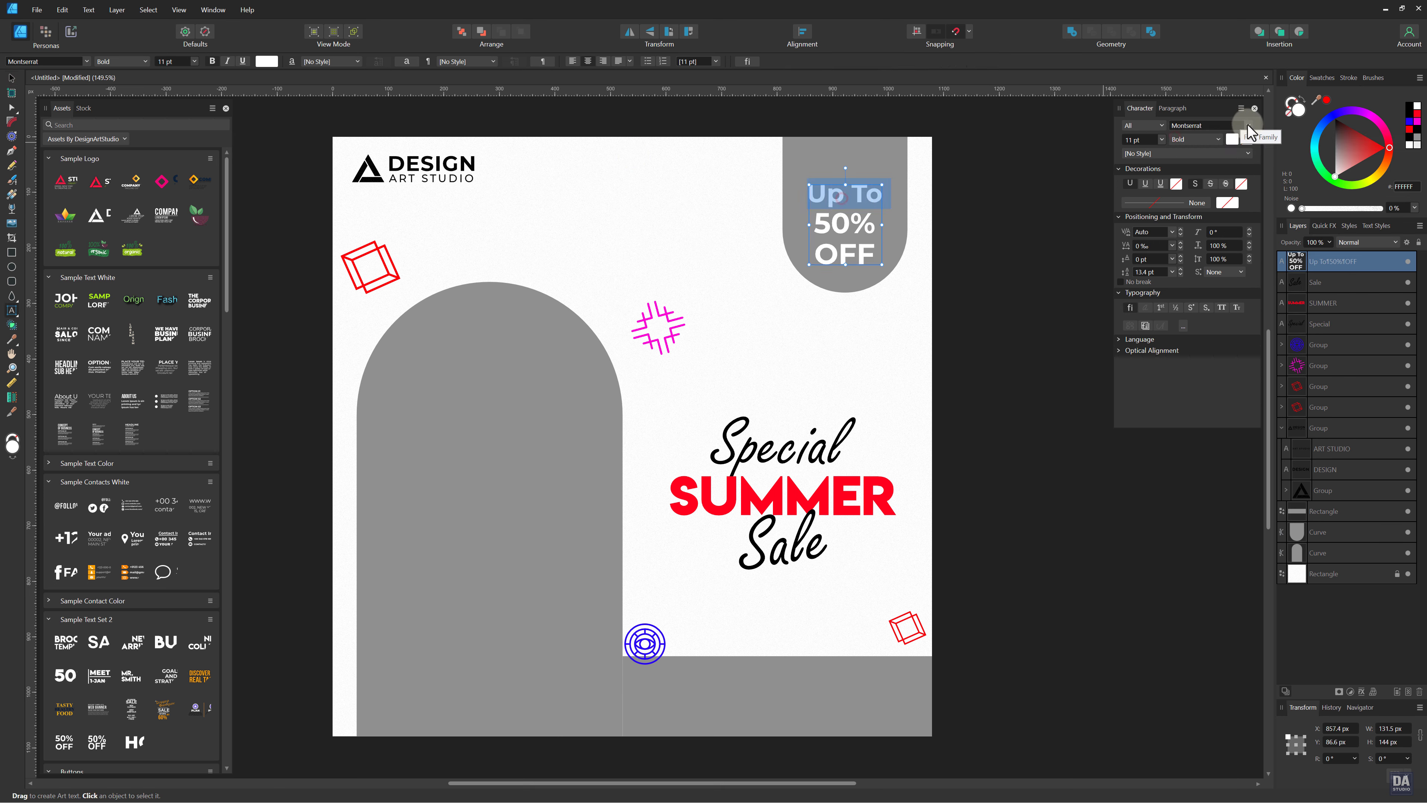
pyautogui.click(1215, 140)
pyautogui.click(1192, 180)
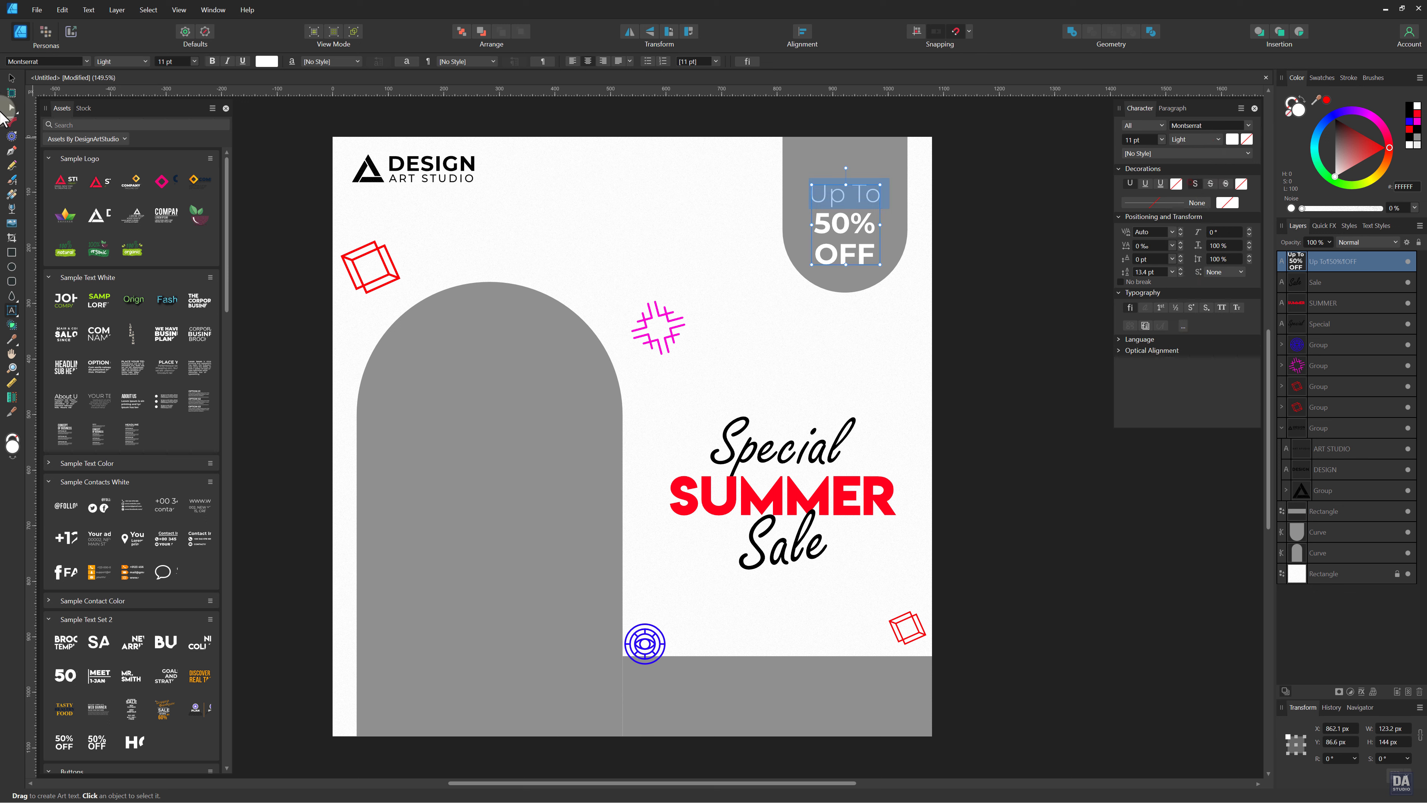
pyautogui.press('Escape')
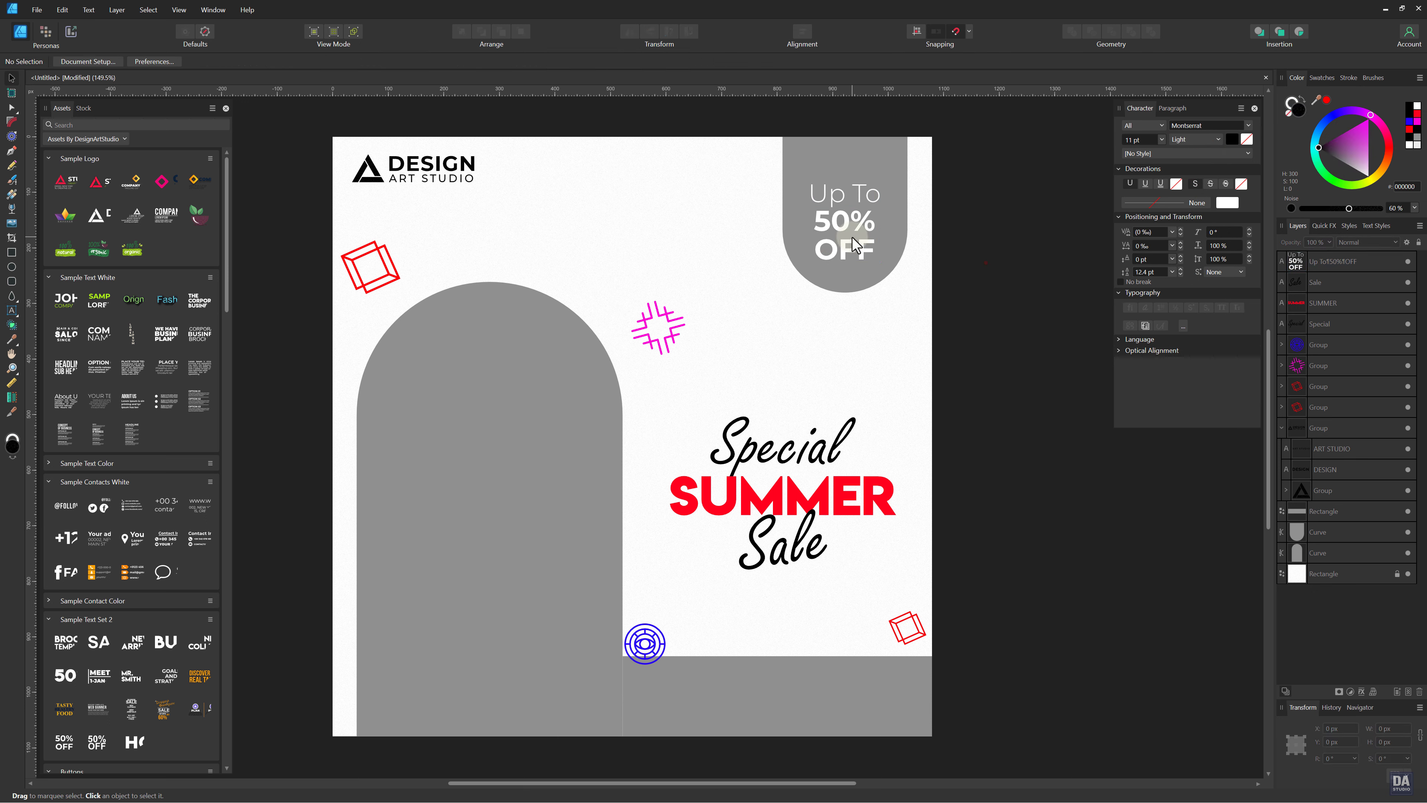
# Enlarge the whole discount label slightly higher in its arch, and set the Up To line to 11 pt.
pyautogui.moveTo(880, 260)
pyautogui.mouseDown()
pyautogui.moveTo(866, 236)
pyautogui.moveTo(887, 255)
pyautogui.mouseUp()
pyautogui.click(1022, 280)
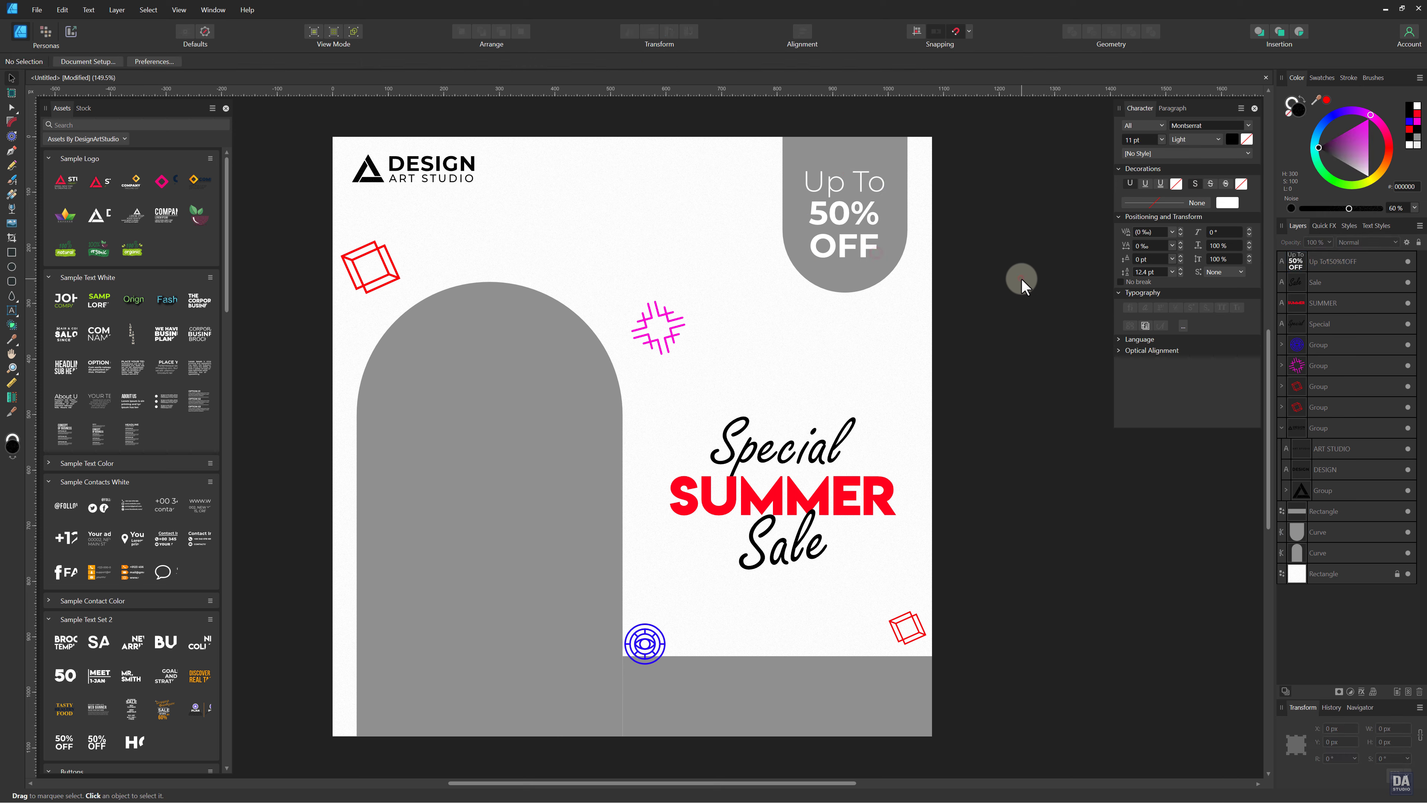
pyautogui.tripleClick(841, 190)
pyautogui.scroll(-2, 1141, 137)
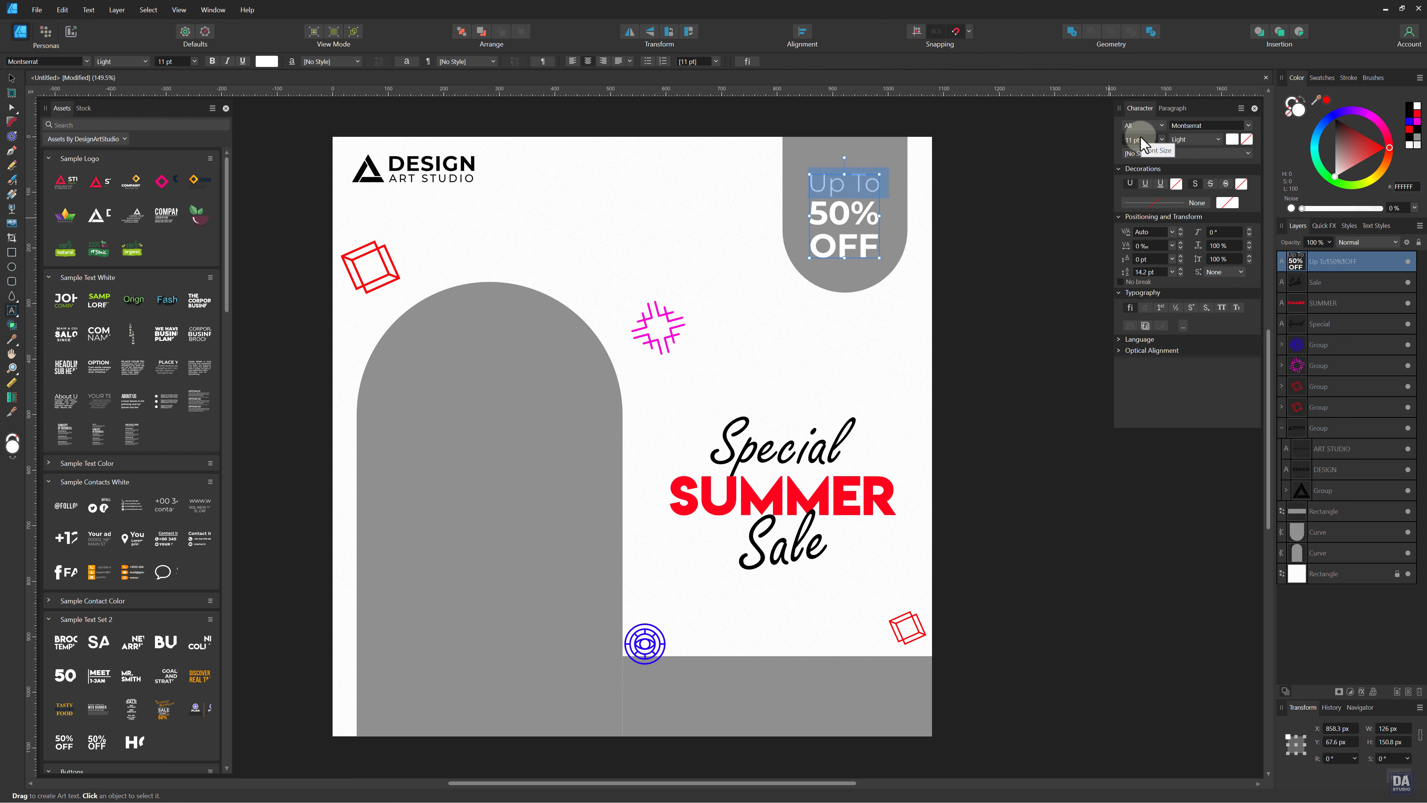
pyautogui.press('Escape')
pyautogui.click(261, 169)
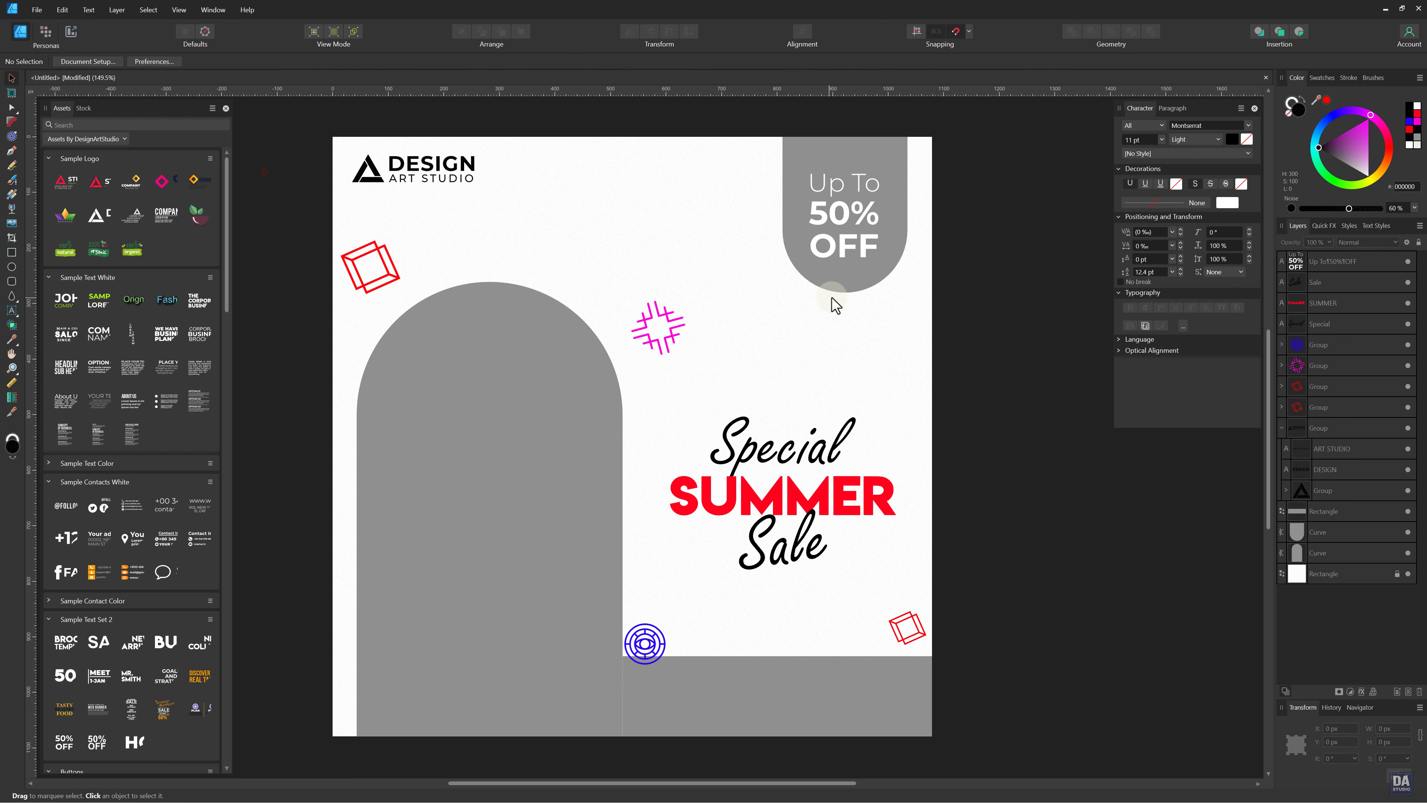
# Make the 50% line Montserrat ExtraBold at 18 pt.
pyautogui.doubleClick(834, 210)
pyautogui.moveTo(831, 211); pyautogui.dragTo(872, 215)
pyautogui.click(1186, 138)
pyautogui.click(1193, 303)
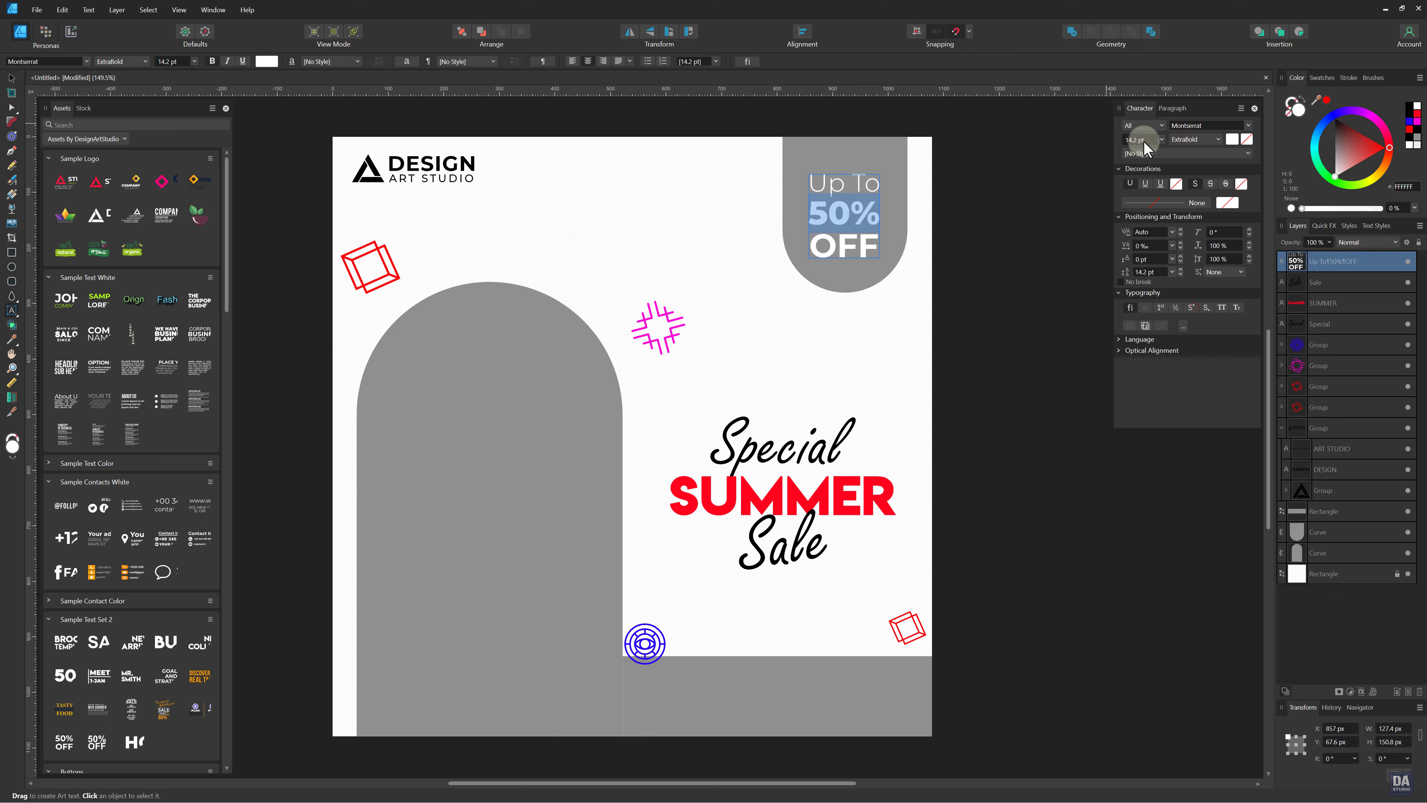
pyautogui.scroll(4, 1146, 145)
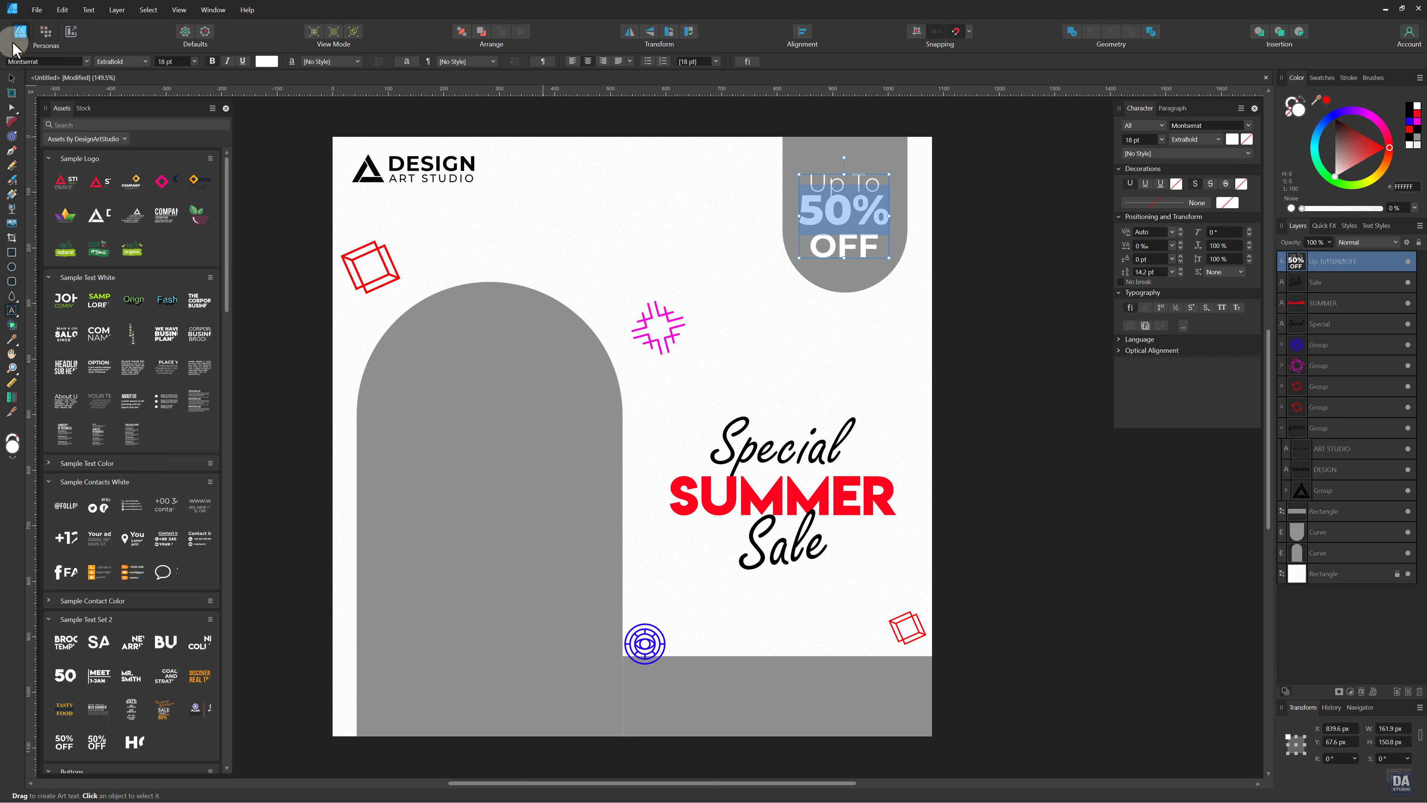
# Set the discount label's leading to 16.2 pt, then tighten the OFF line's spacing beneath 50%.
pyautogui.press('Escape')
pyautogui.scroll(2, 1155, 274)
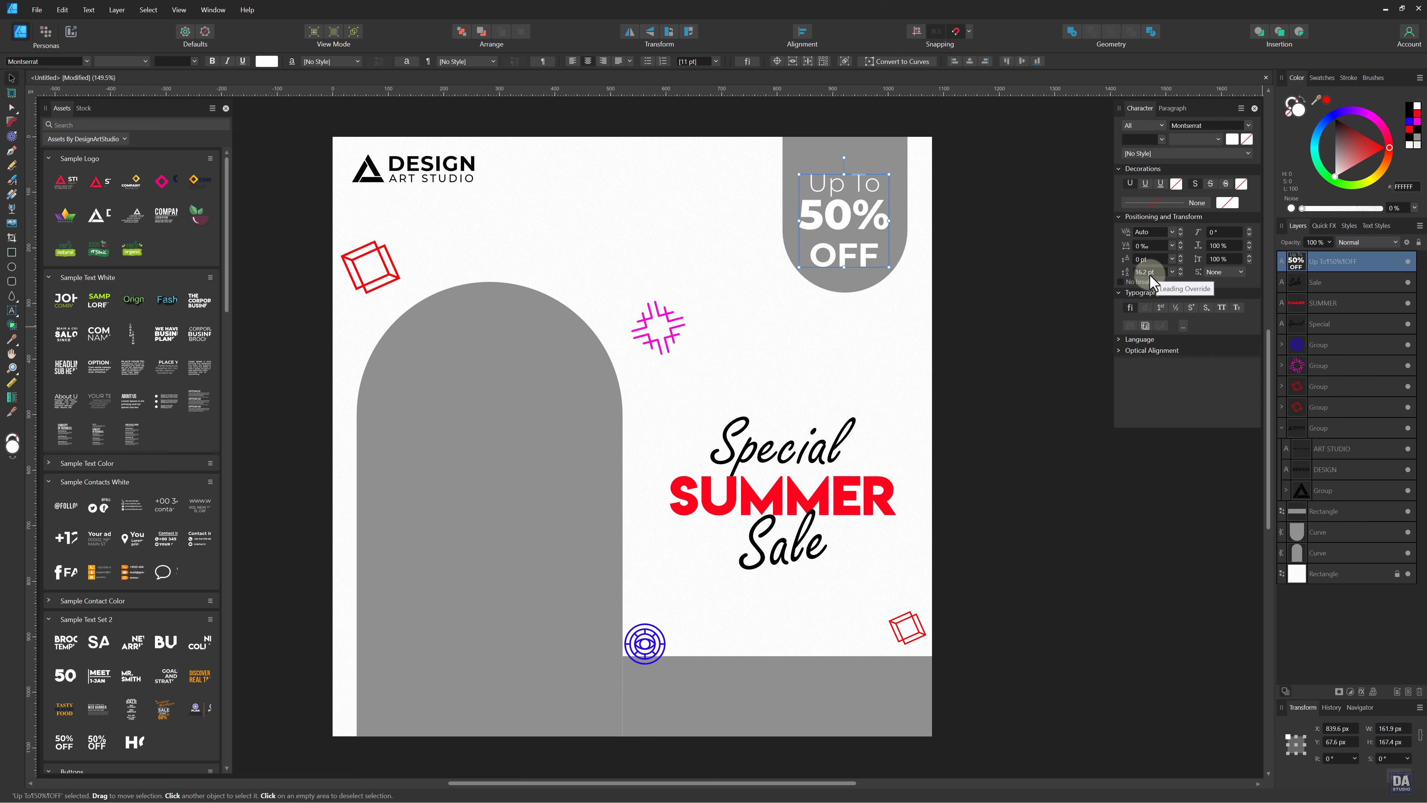
pyautogui.doubleClick(820, 256)
pyautogui.moveTo(811, 255); pyautogui.dragTo(920, 261)
pyautogui.scroll(-2, 1146, 273)
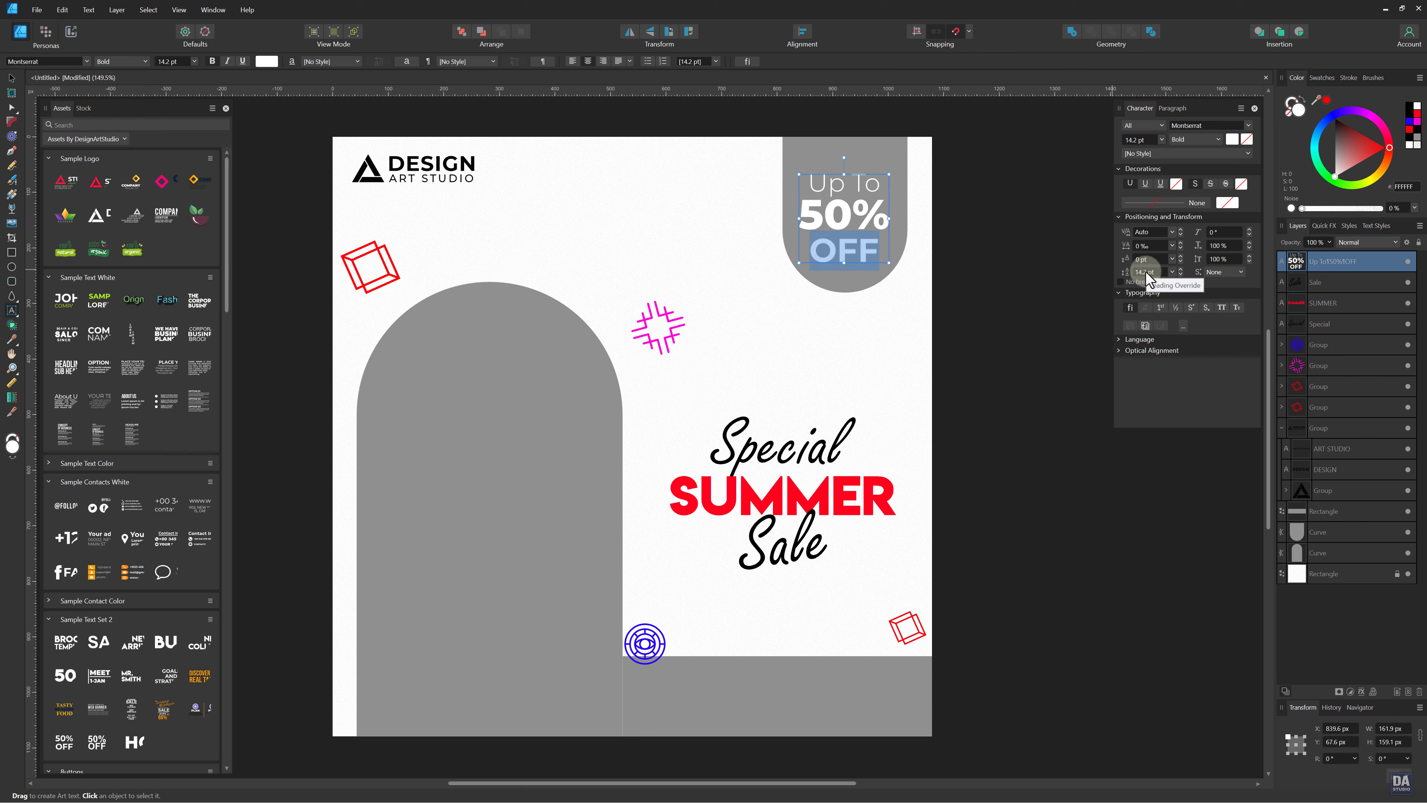
pyautogui.scroll(3, 1149, 273)
pyautogui.press('Escape')
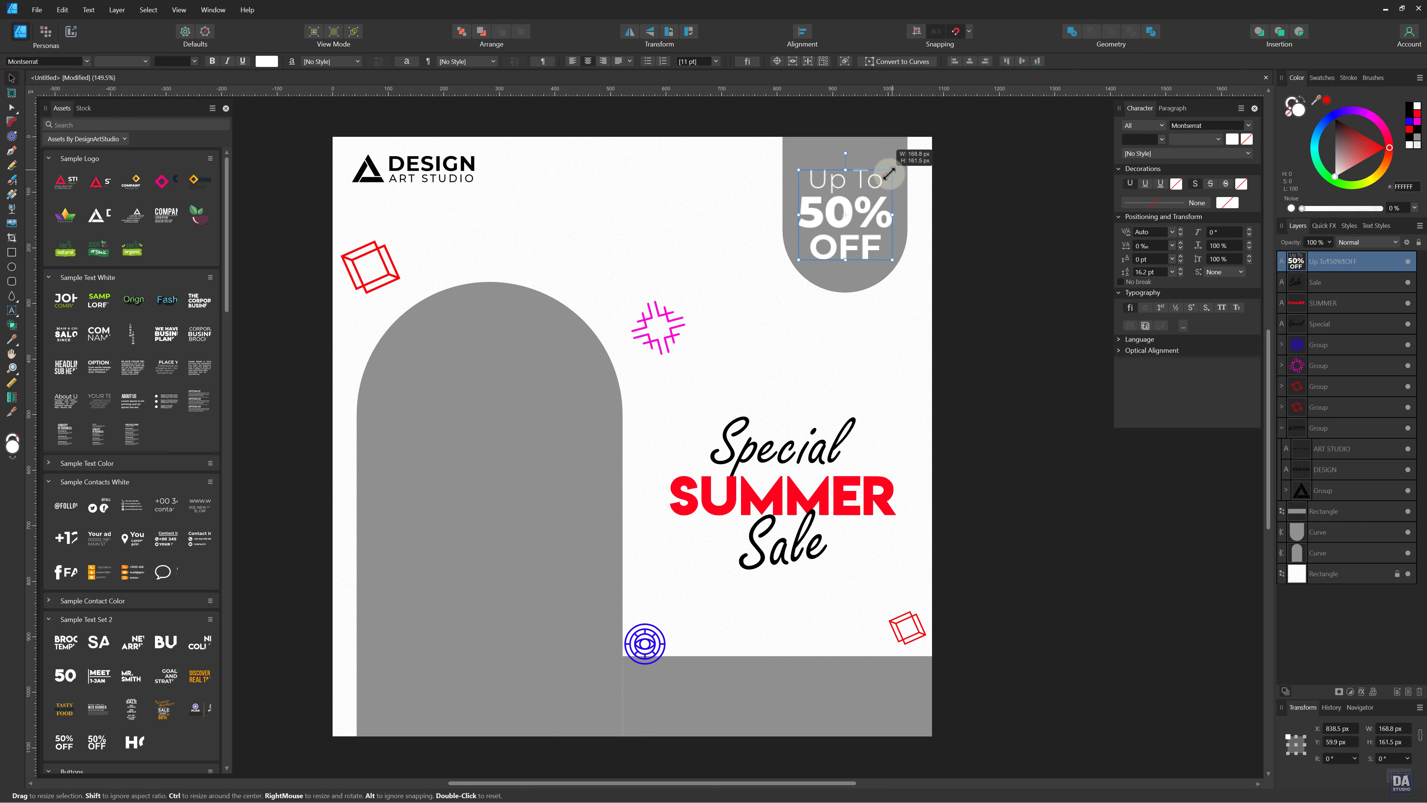
# Scale the discount label to about 171 px wide, keeping it centred in the arch.
pyautogui.click(993, 257)
pyautogui.click(845, 243)
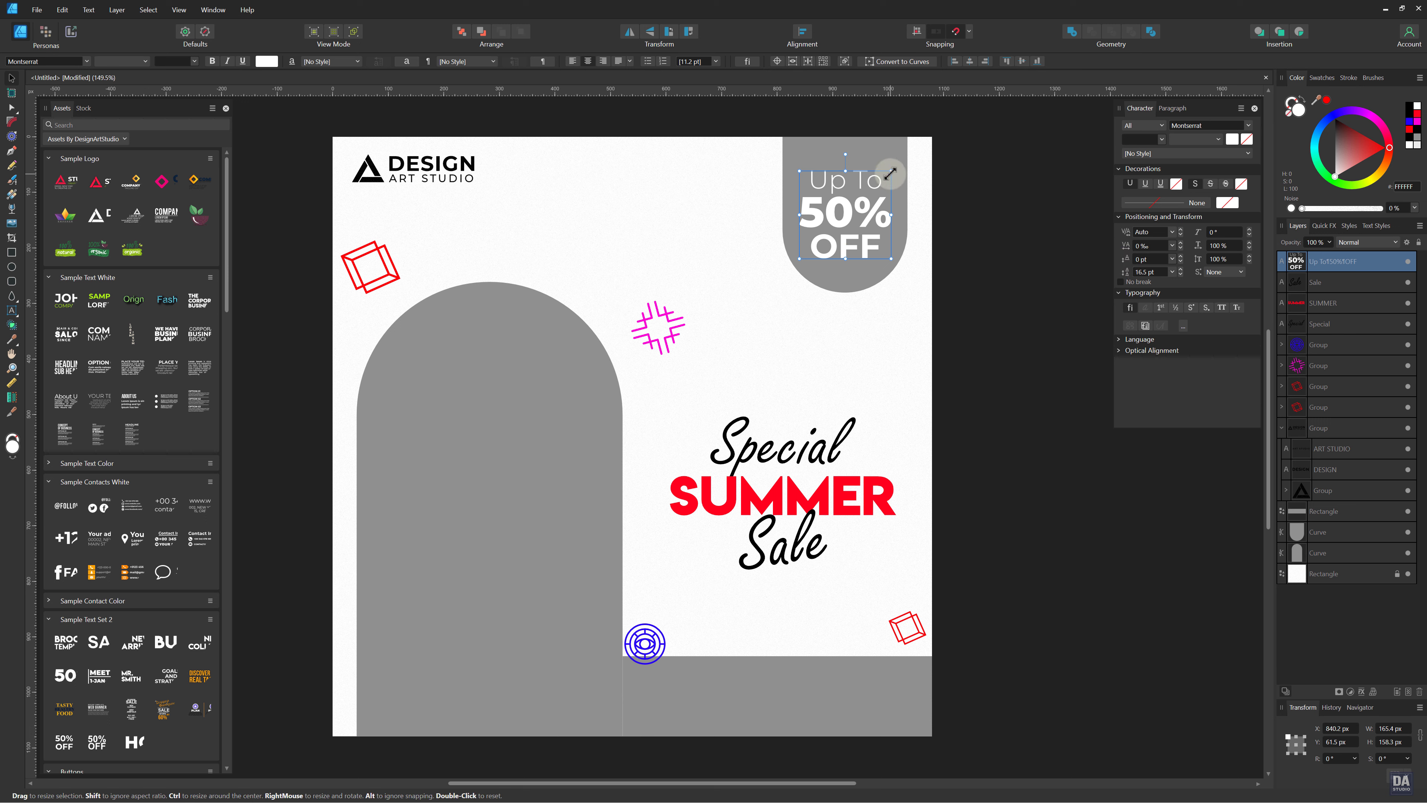
pyautogui.moveTo(892, 170); pyautogui.dragTo(894, 180)
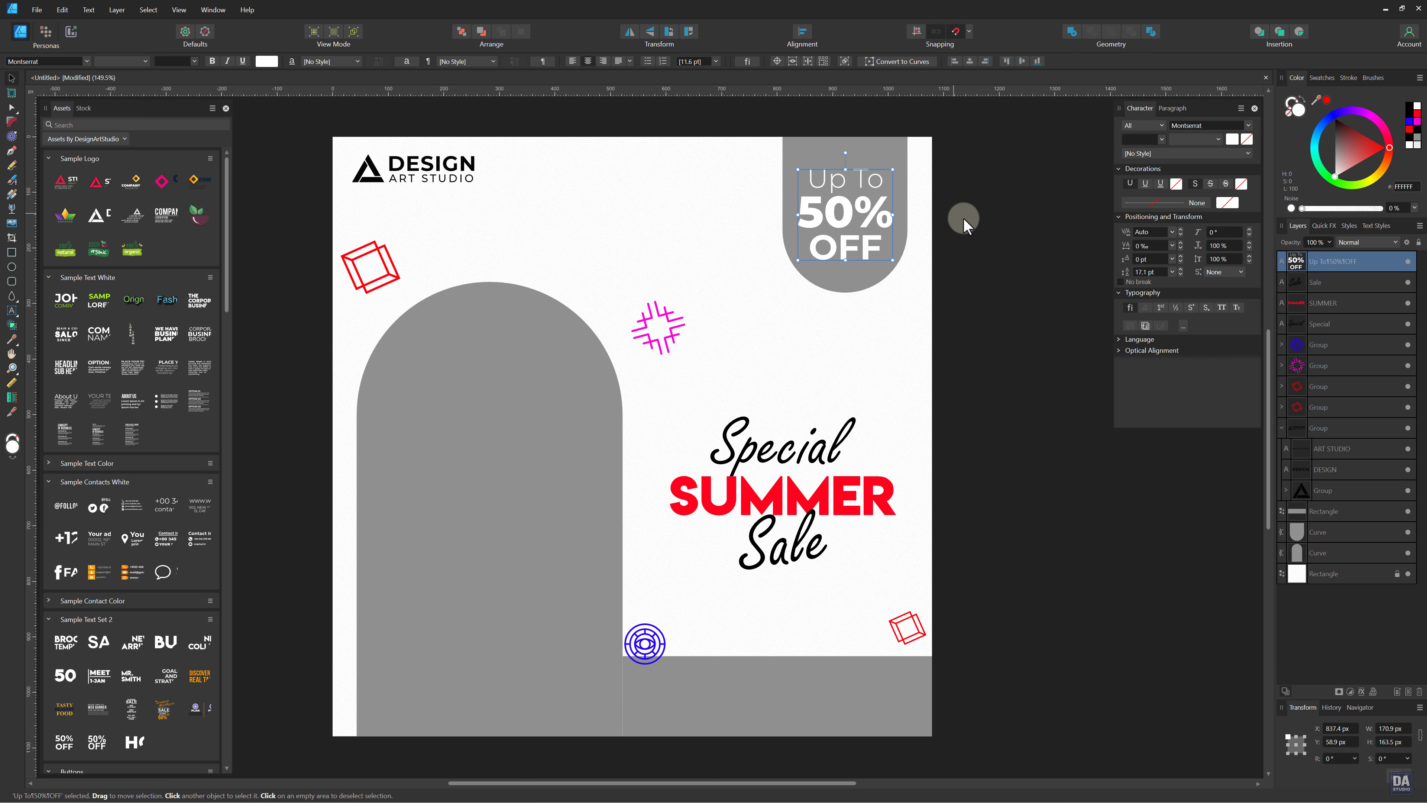
pyautogui.click(993, 227)
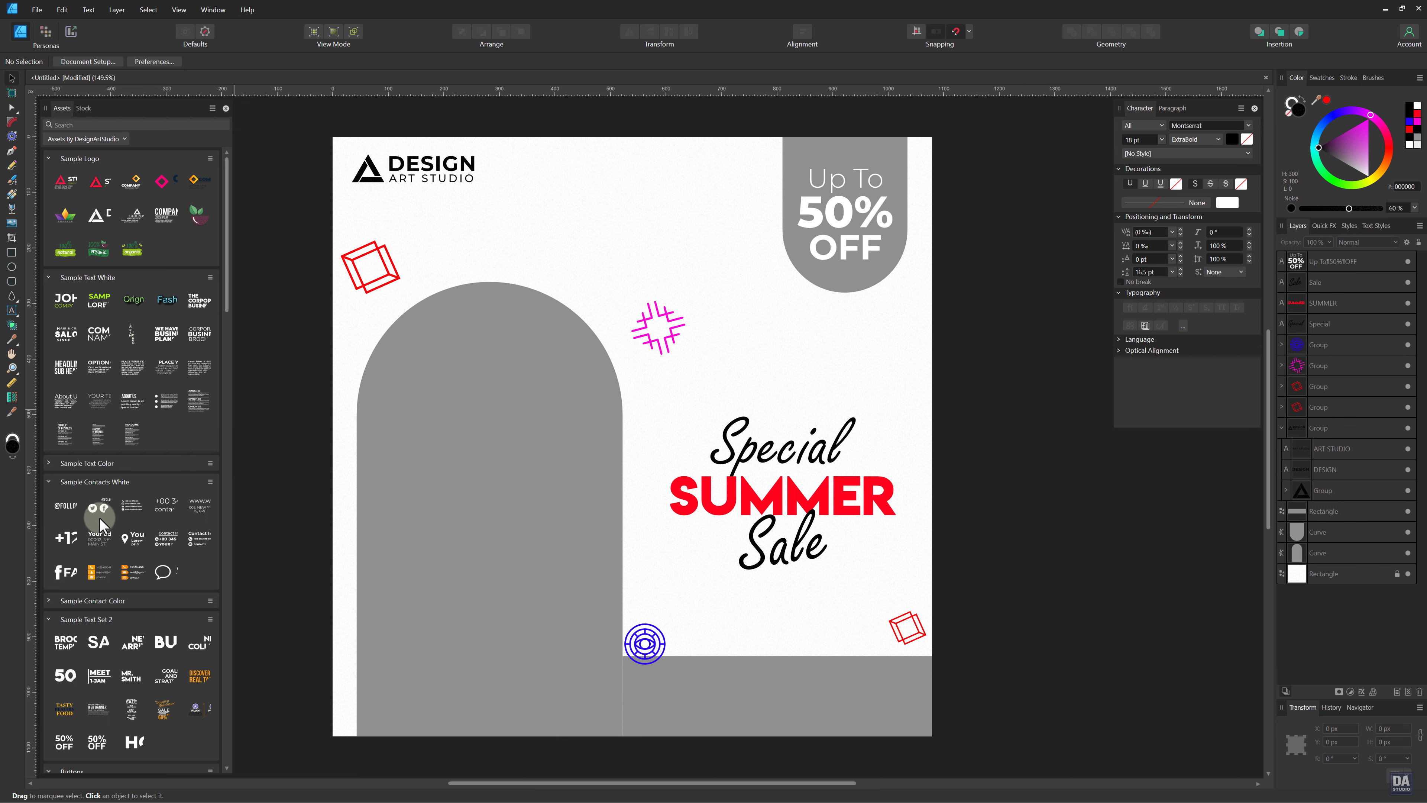
pyautogui.moveTo(103, 513); pyautogui.dragTo(882, 711)
pyautogui.doubleClick(878, 692)
pyautogui.click(983, 693)
pyautogui.click(884, 705)
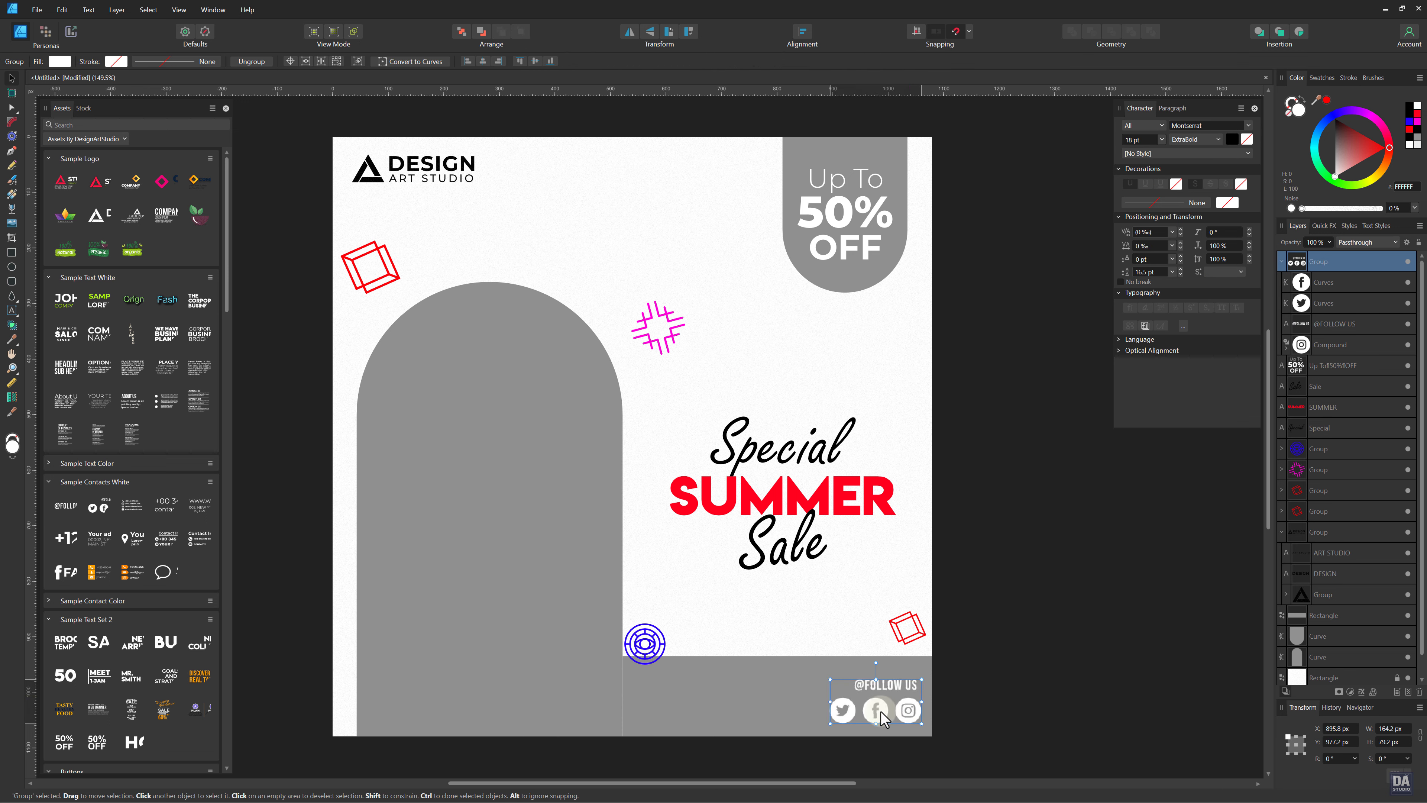
pyautogui.click(958, 709)
pyautogui.click(892, 709)
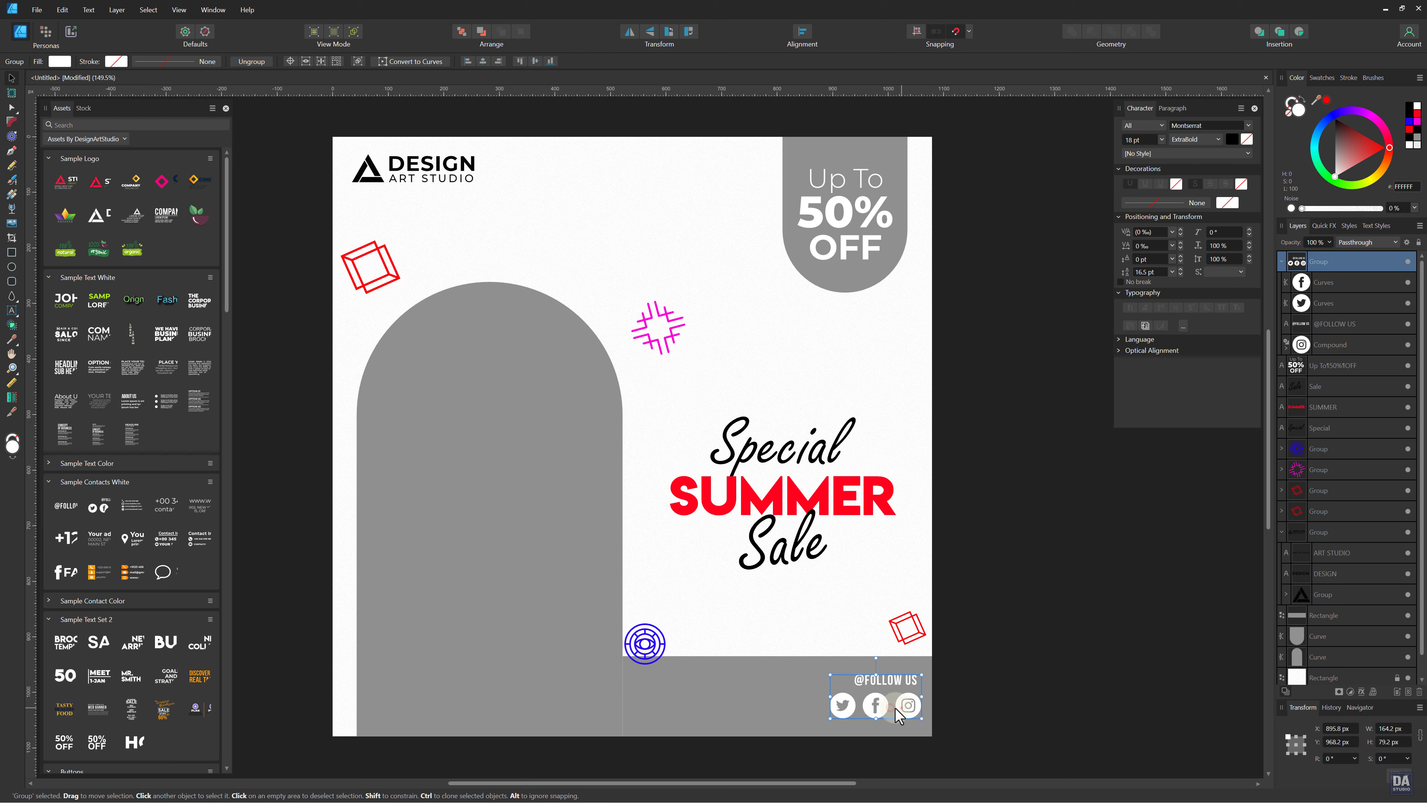
pyautogui.moveTo(898, 709); pyautogui.dragTo(892, 708)
pyautogui.click(958, 699)
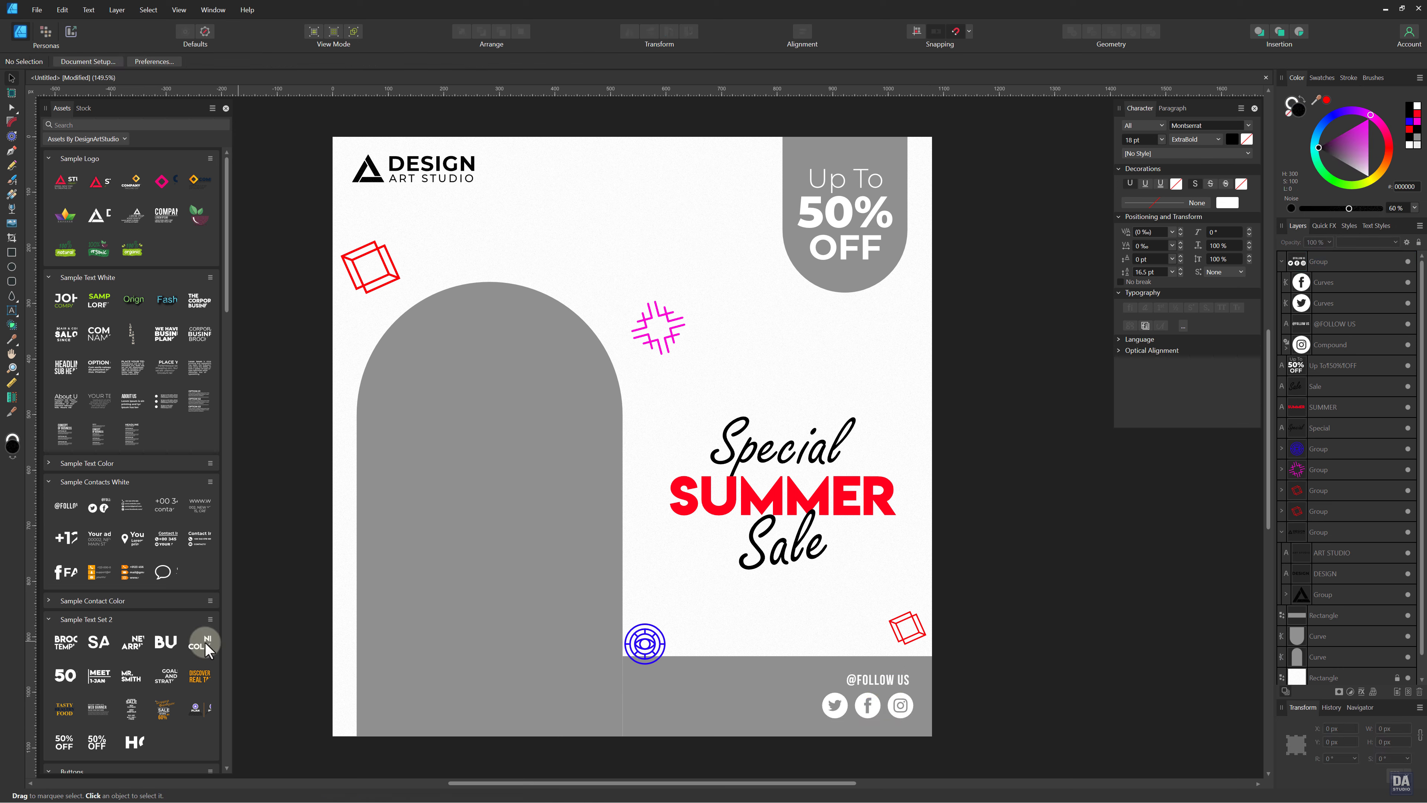
# Place an orange SHOP NOW button from the Buttons assets centred beneath the Sale text.
pyautogui.scroll(-3, 205, 643)
pyautogui.moveTo(88, 700); pyautogui.dragTo(840, 612)
pyautogui.click(955, 571)
pyautogui.click(1019, 610)
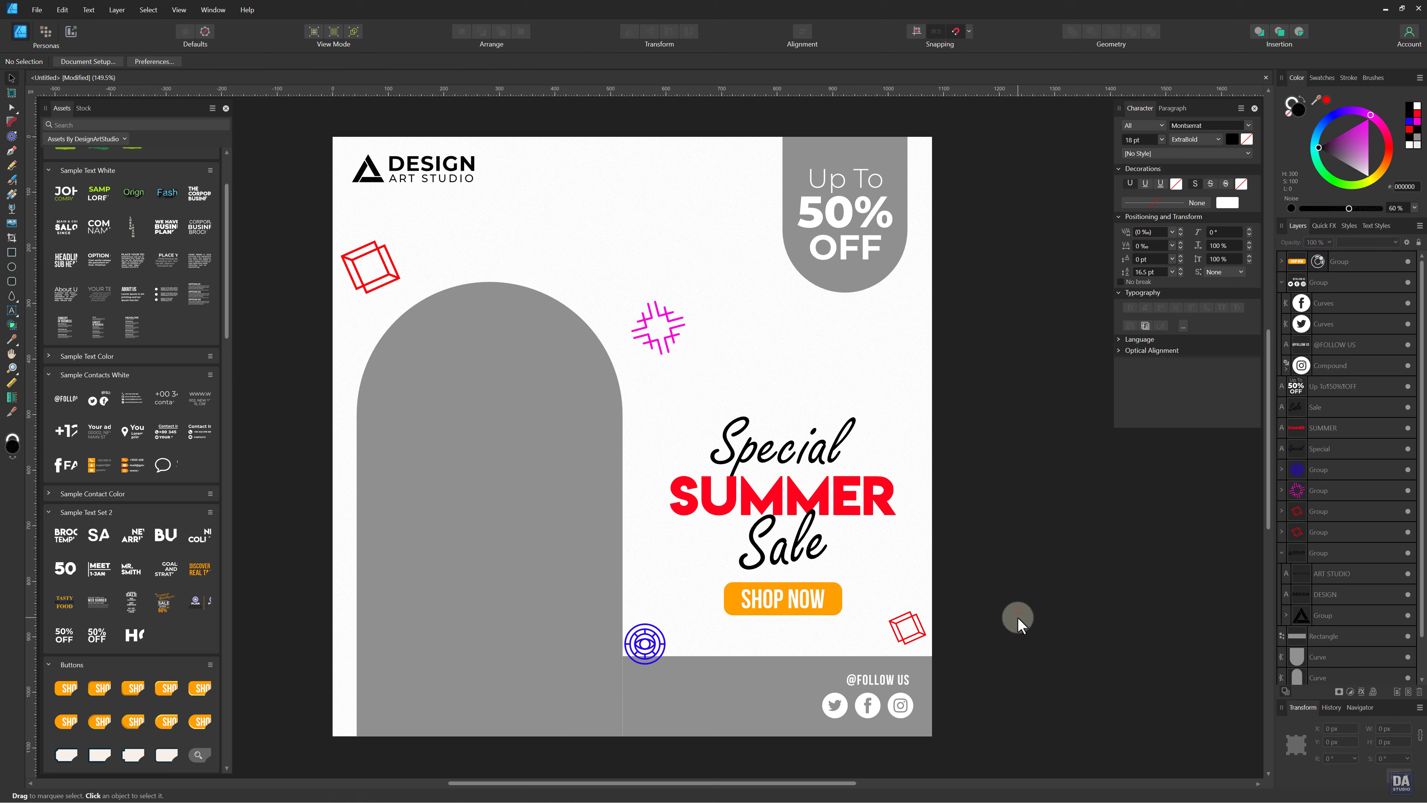
# Move the Special, SUMMER and Sale texts together with the SHOP NOW button slightly up.
pyautogui.moveTo(990, 404); pyautogui.dragTo(580, 632)
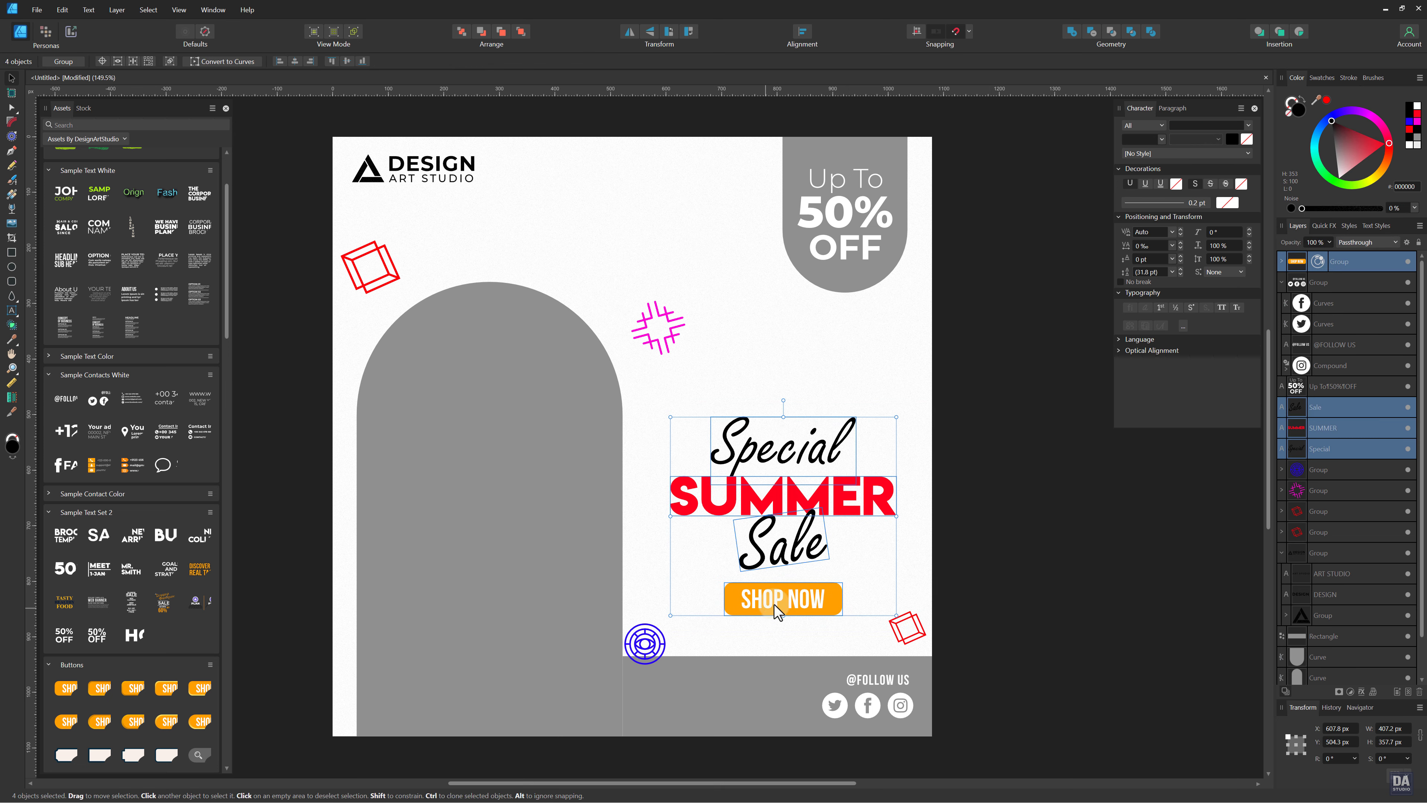
pyautogui.moveTo(774, 604); pyautogui.dragTo(776, 591)
pyautogui.click(987, 528)
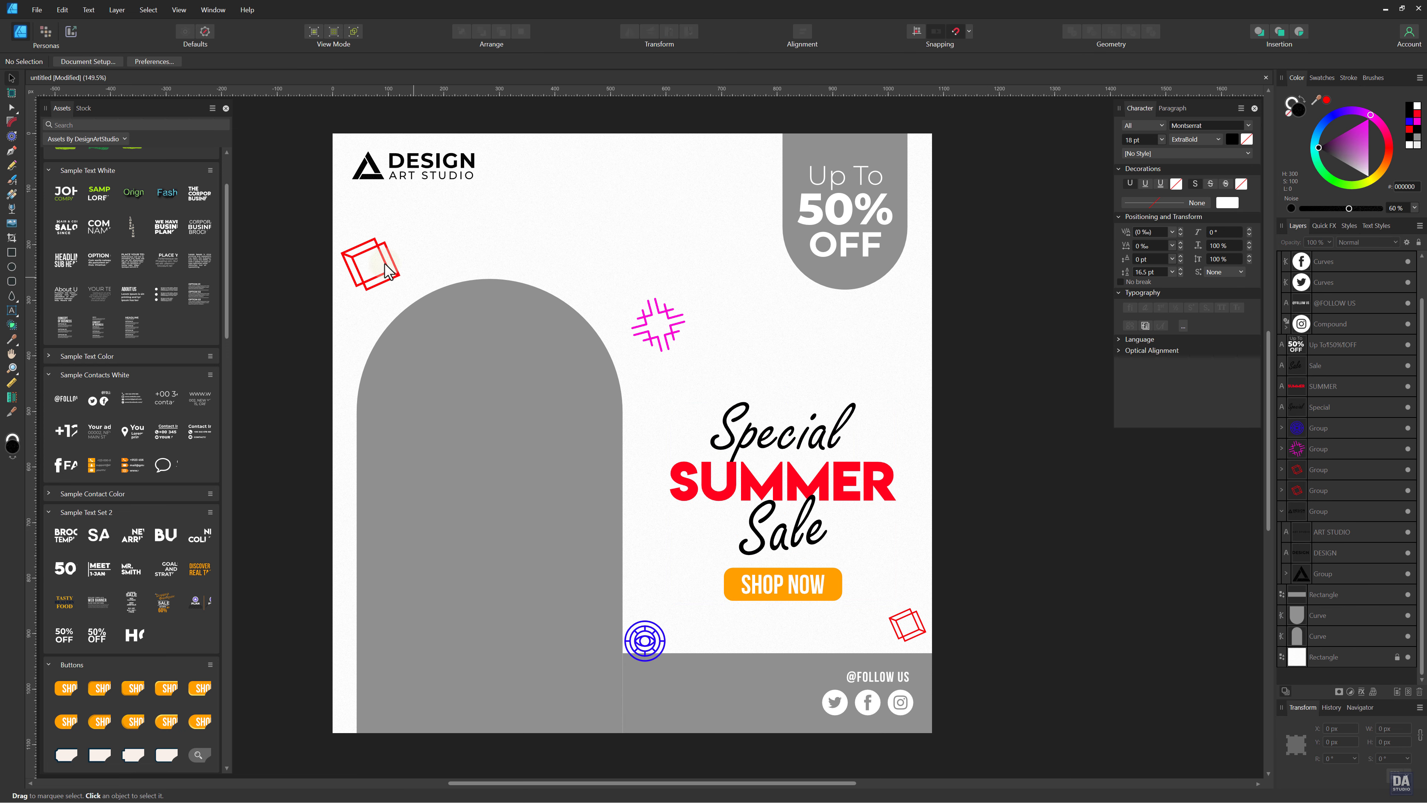
# Place a Pexels stock photo of a long-haired model in a yellow embroidered dress from the model results onto the page.
pyautogui.click(84, 109)
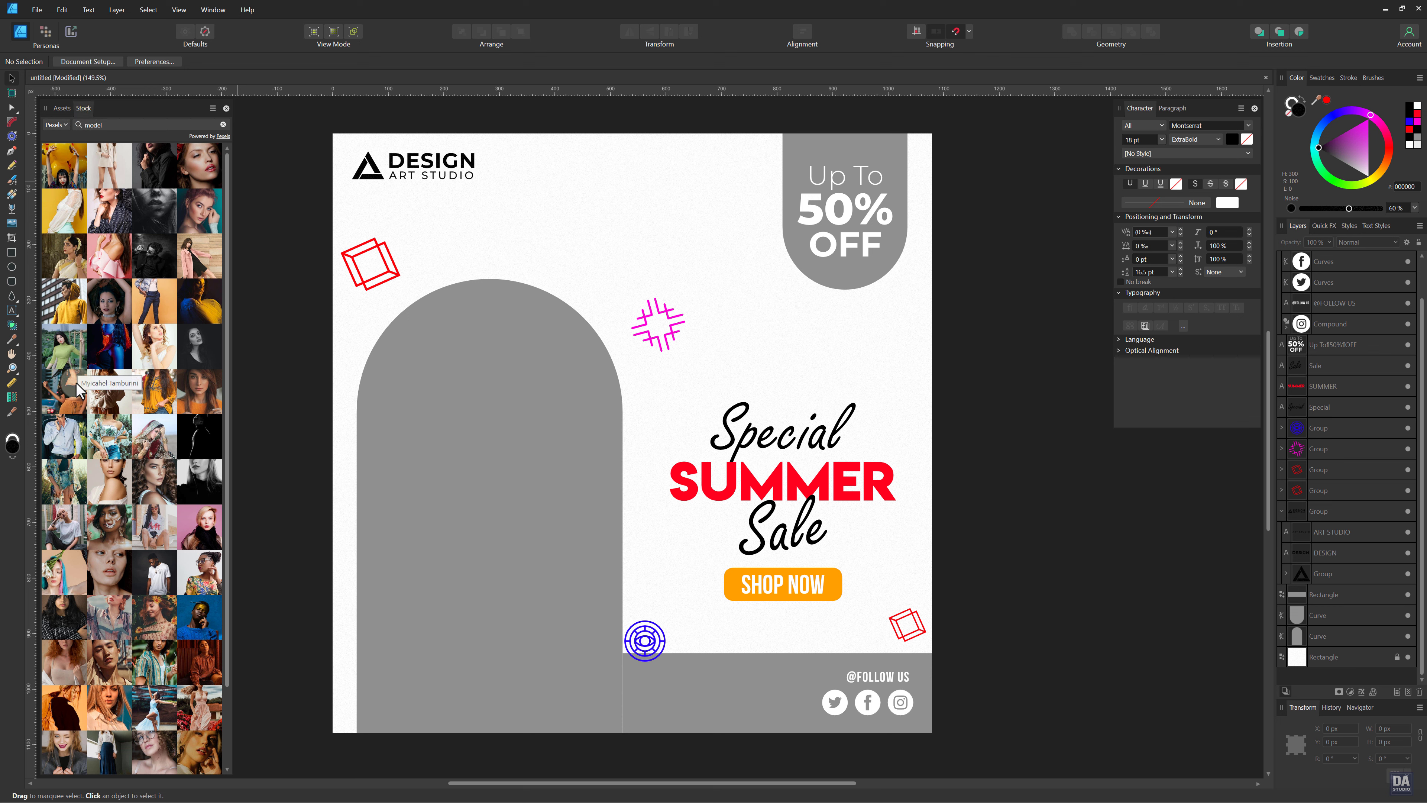
pyautogui.scroll(-5, 79, 429)
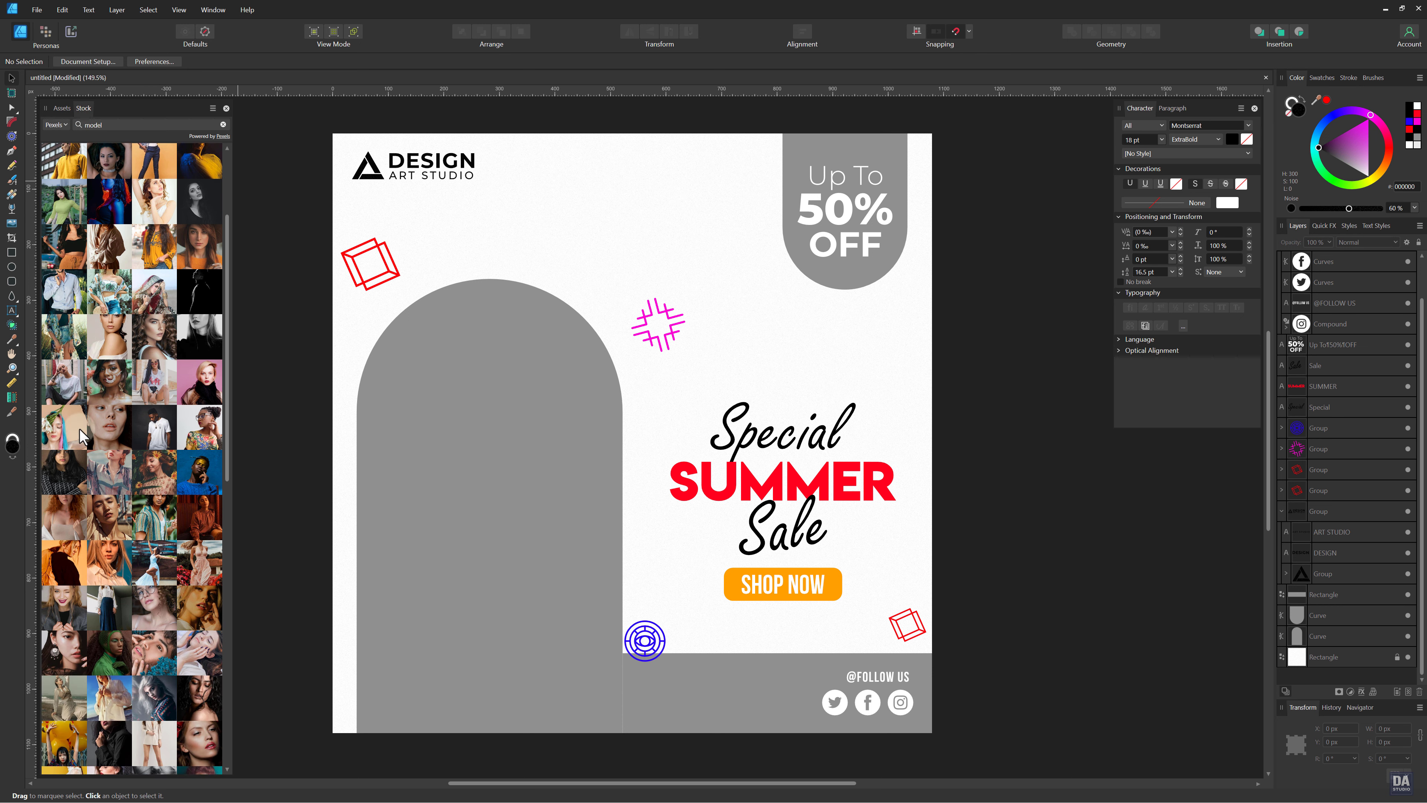
pyautogui.scroll(-5, 79, 428)
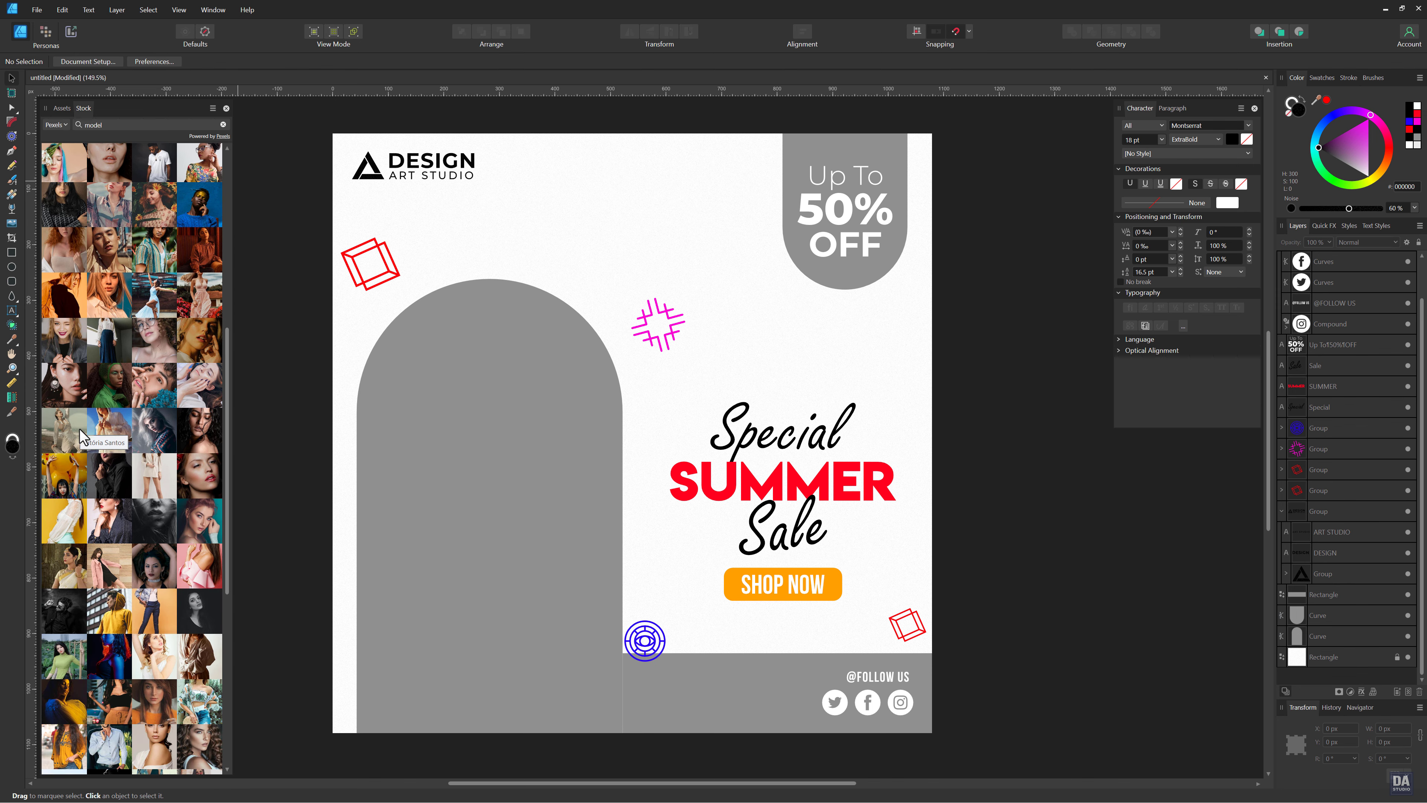
pyautogui.moveTo(79, 429); pyautogui.dragTo(531, 448)
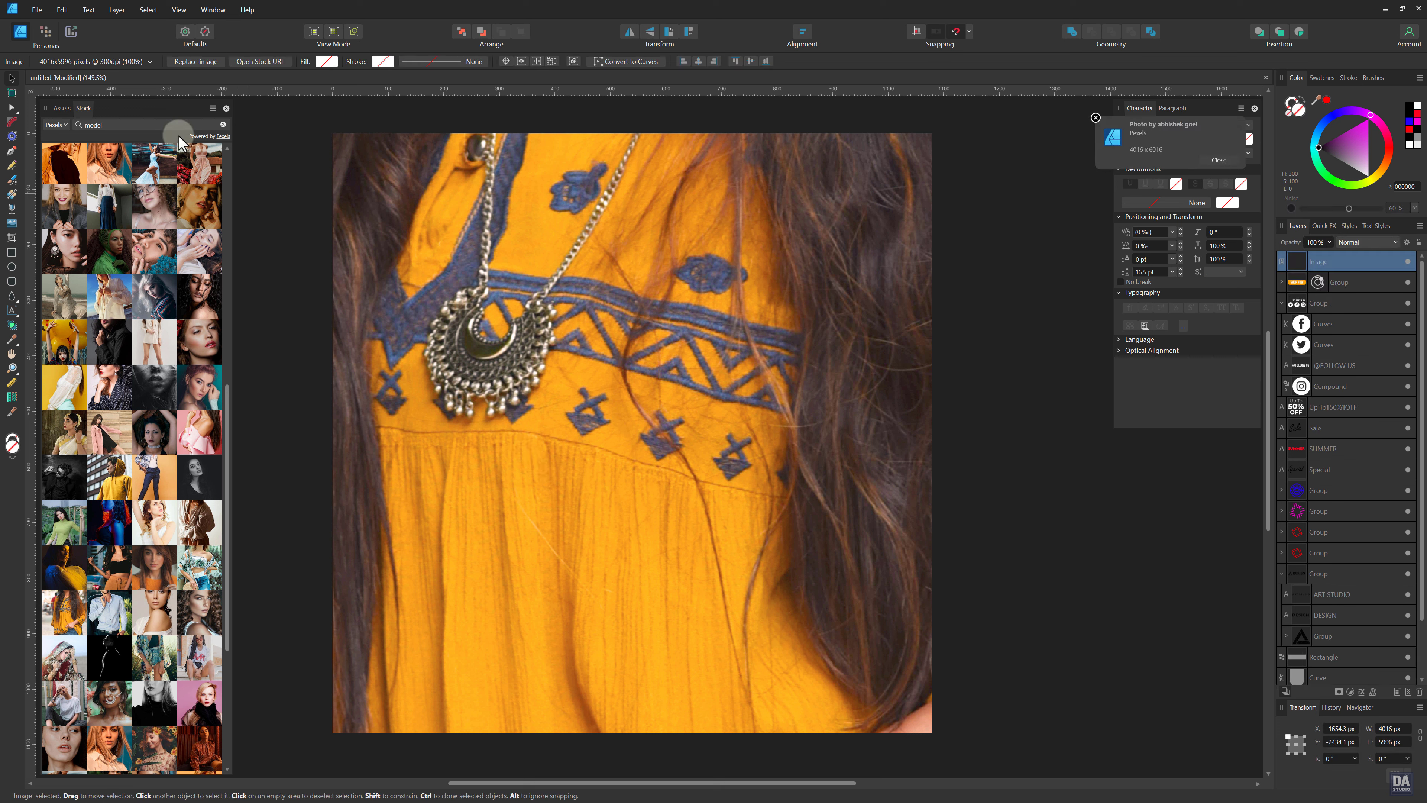
# Scale the model photo down to 13%, about 511 px wide, and position it over the tall grey arch.
pyautogui.click(149, 62)
pyautogui.moveTo(156, 96); pyautogui.dragTo(147, 107)
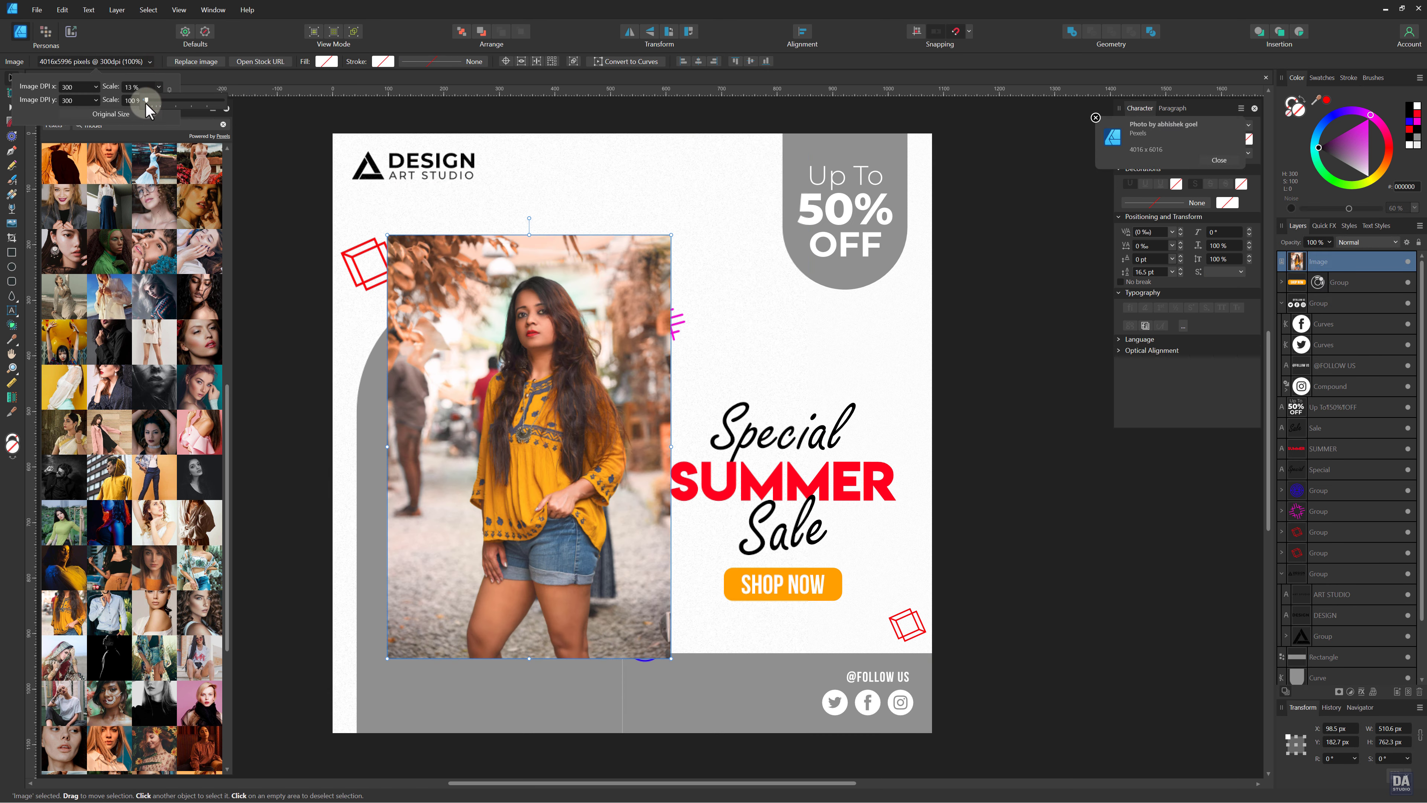
pyautogui.click(309, 229)
pyautogui.moveTo(606, 475); pyautogui.dragTo(567, 545)
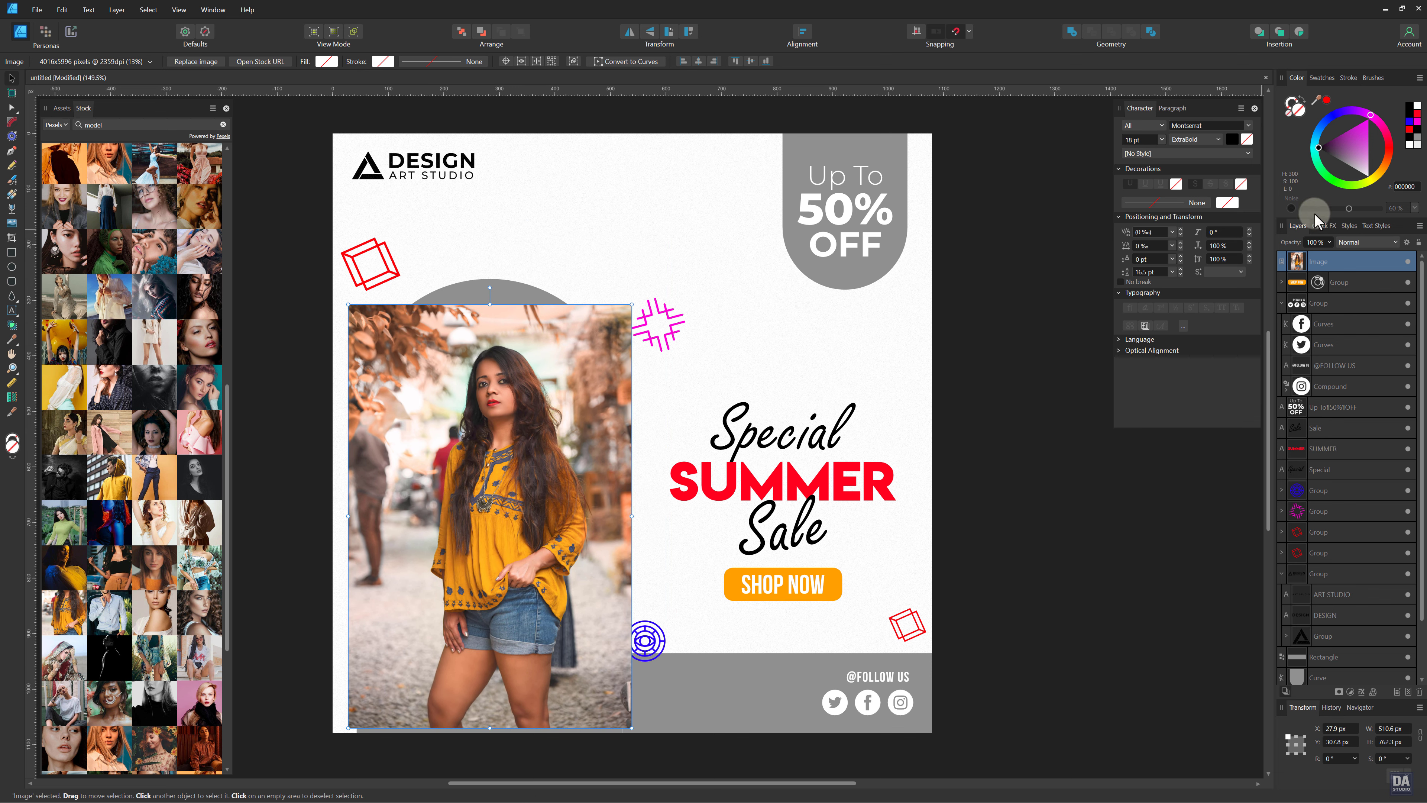
# Clip the model photo inside the tall arch shape, then enlarge it to about 674 px wide and position the model within the arch.
pyautogui.moveTo(1371, 261); pyautogui.dragTo(1307, 636)
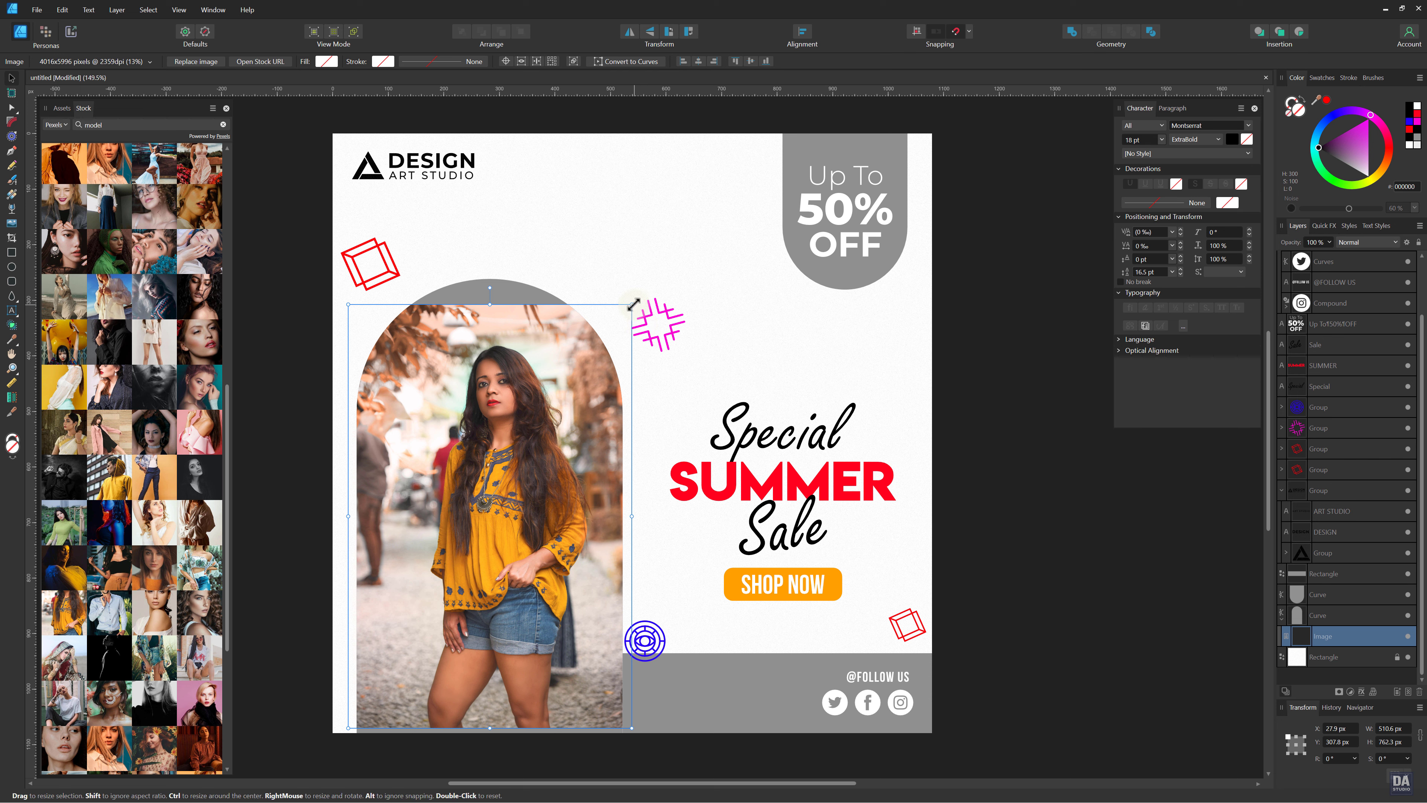
pyautogui.moveTo(631, 304); pyautogui.dragTo(672, 246)
pyautogui.moveTo(520, 383); pyautogui.dragTo(500, 381)
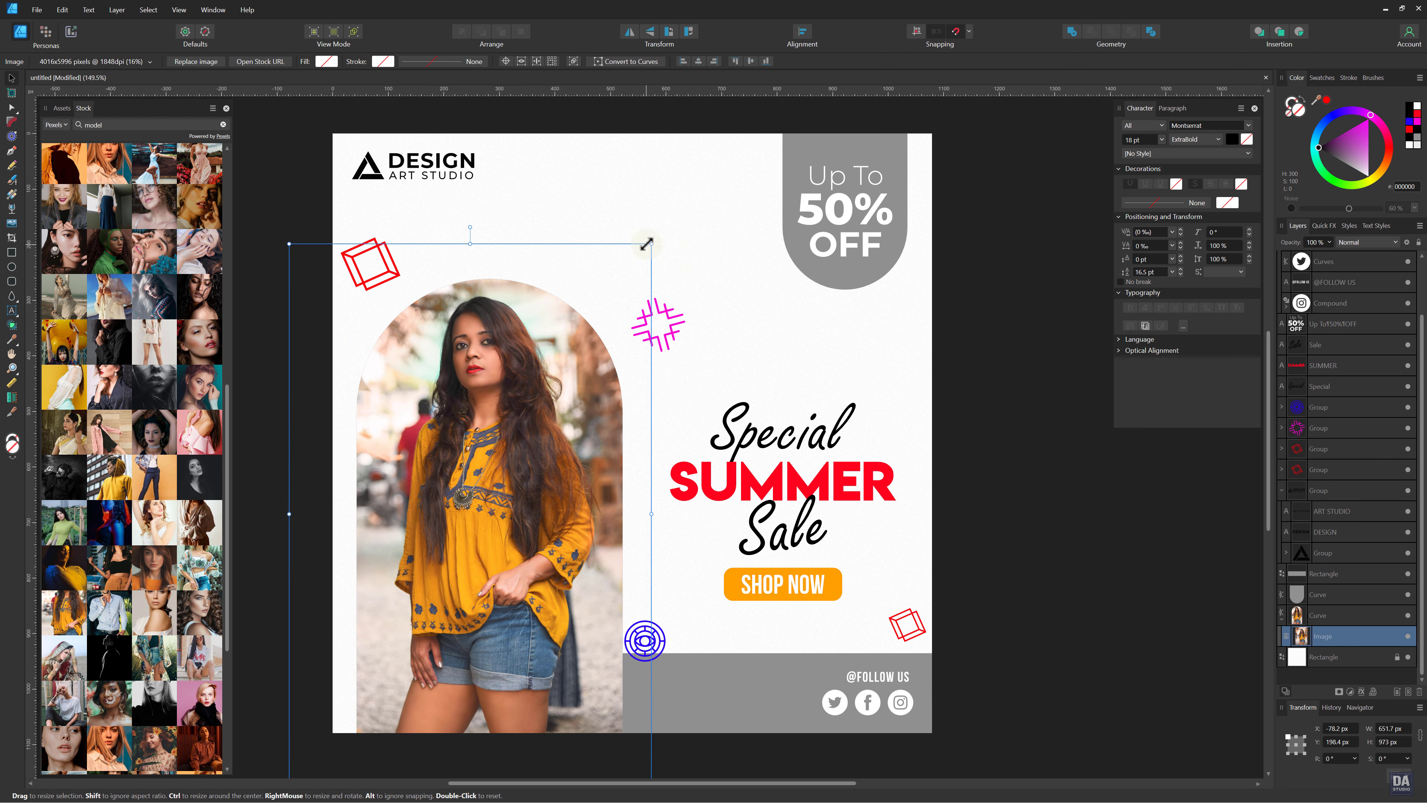
pyautogui.moveTo(652, 244)
pyautogui.mouseDown()
pyautogui.moveTo(666, 226)
pyautogui.moveTo(657, 234)
pyautogui.mouseUp()
pyautogui.moveTo(575, 345); pyautogui.dragTo(578, 346)
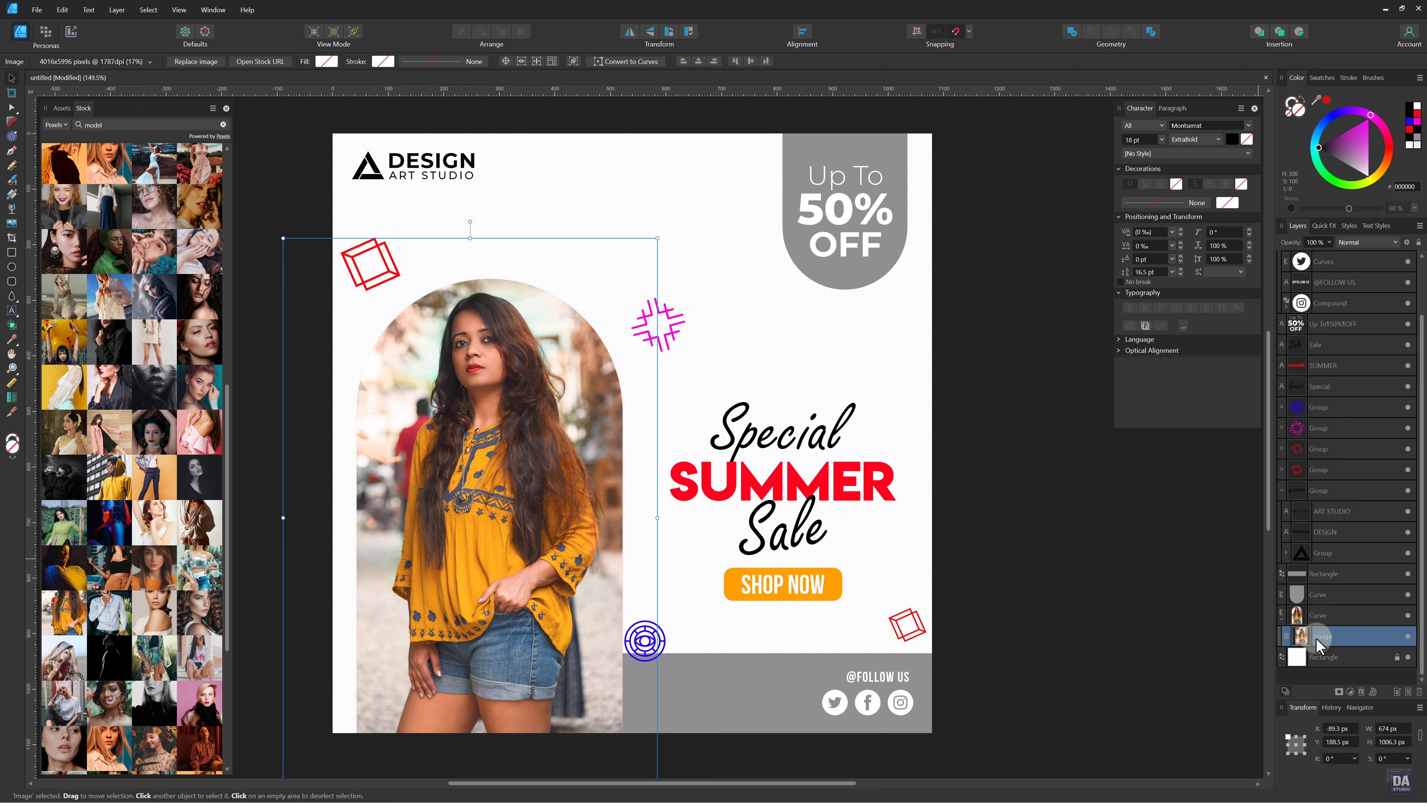
pyautogui.click(1362, 691)
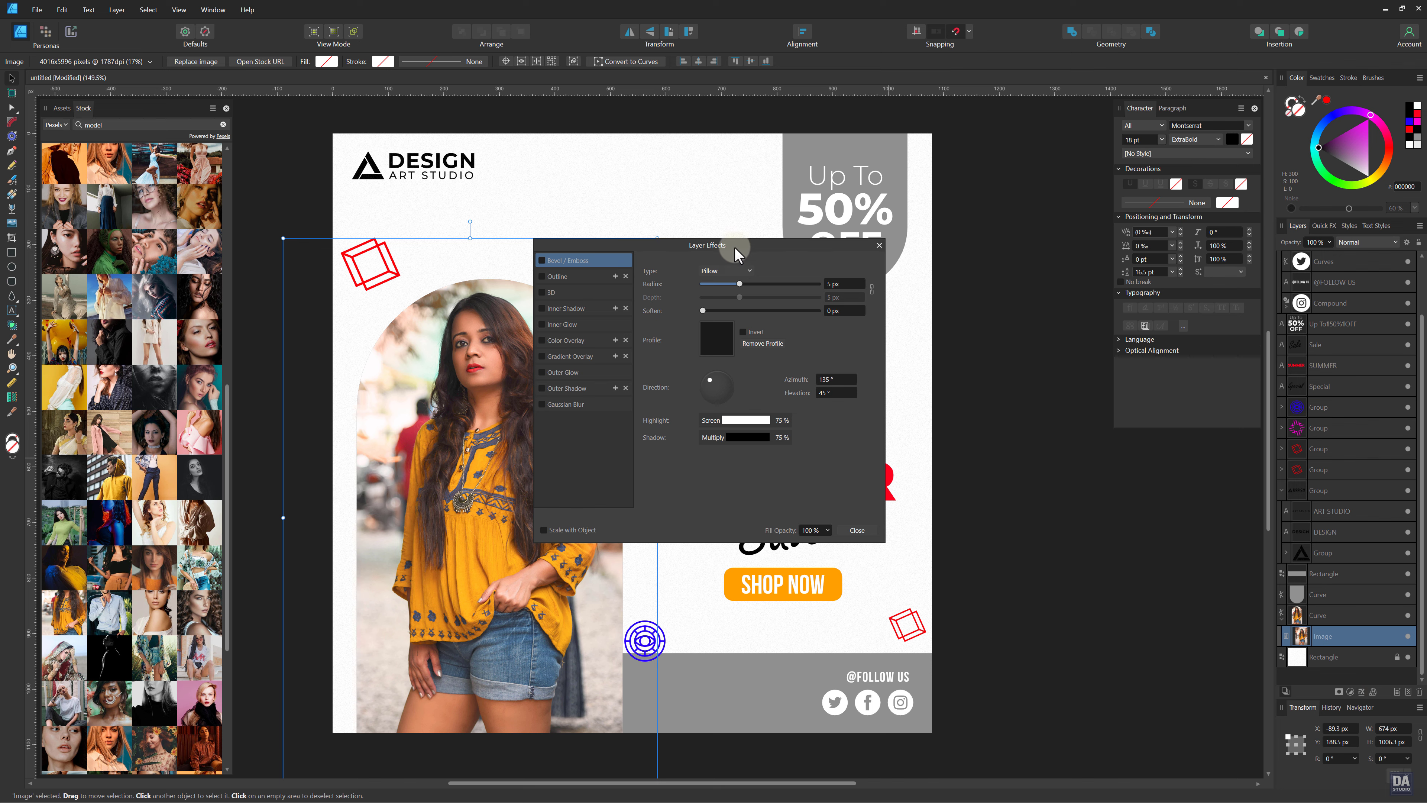
pyautogui.moveTo(722, 248); pyautogui.dragTo(893, 260)
pyautogui.click(1022, 544)
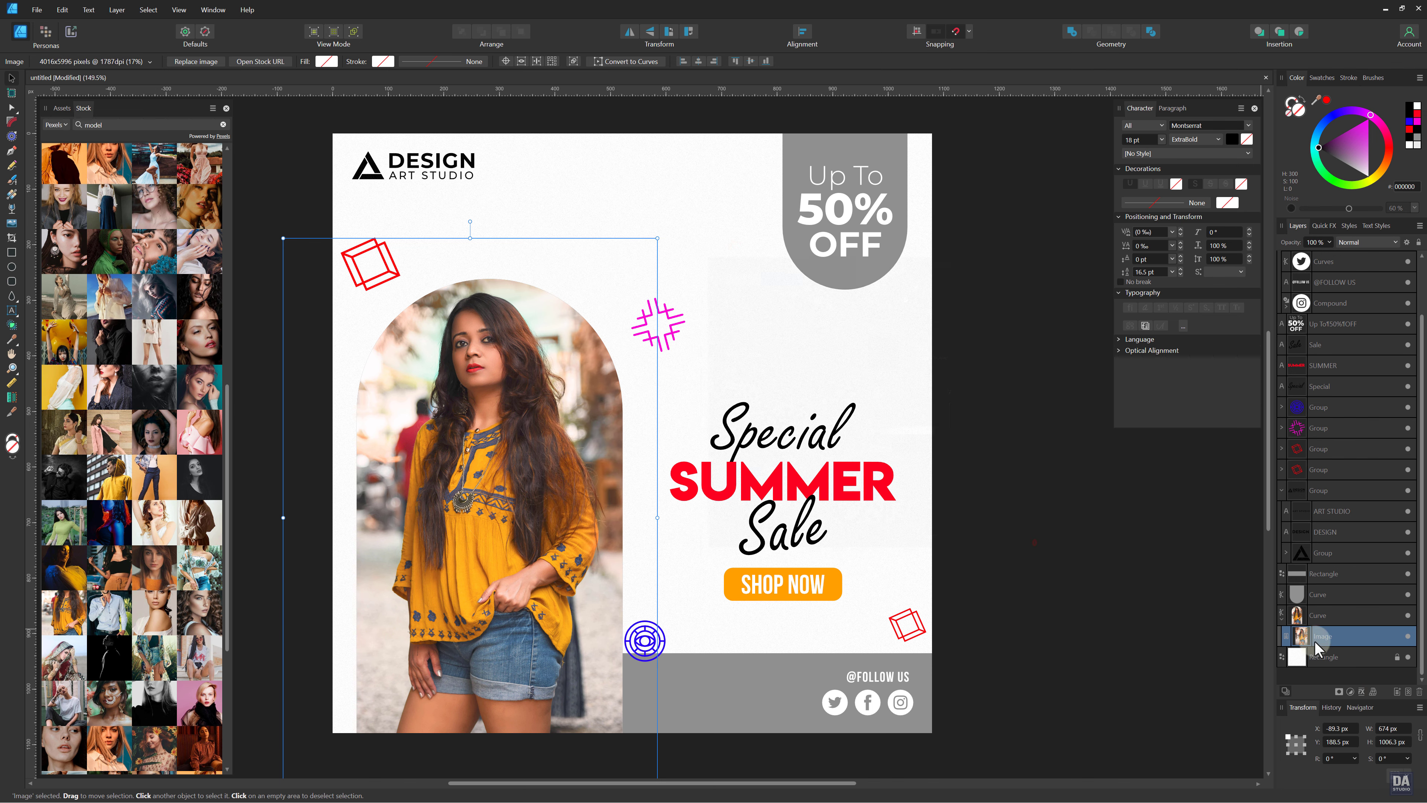
# Add a Brightness and Contrast adjustment to the model photo with brightness 13% and contrast 26%.
pyautogui.click(1350, 692)
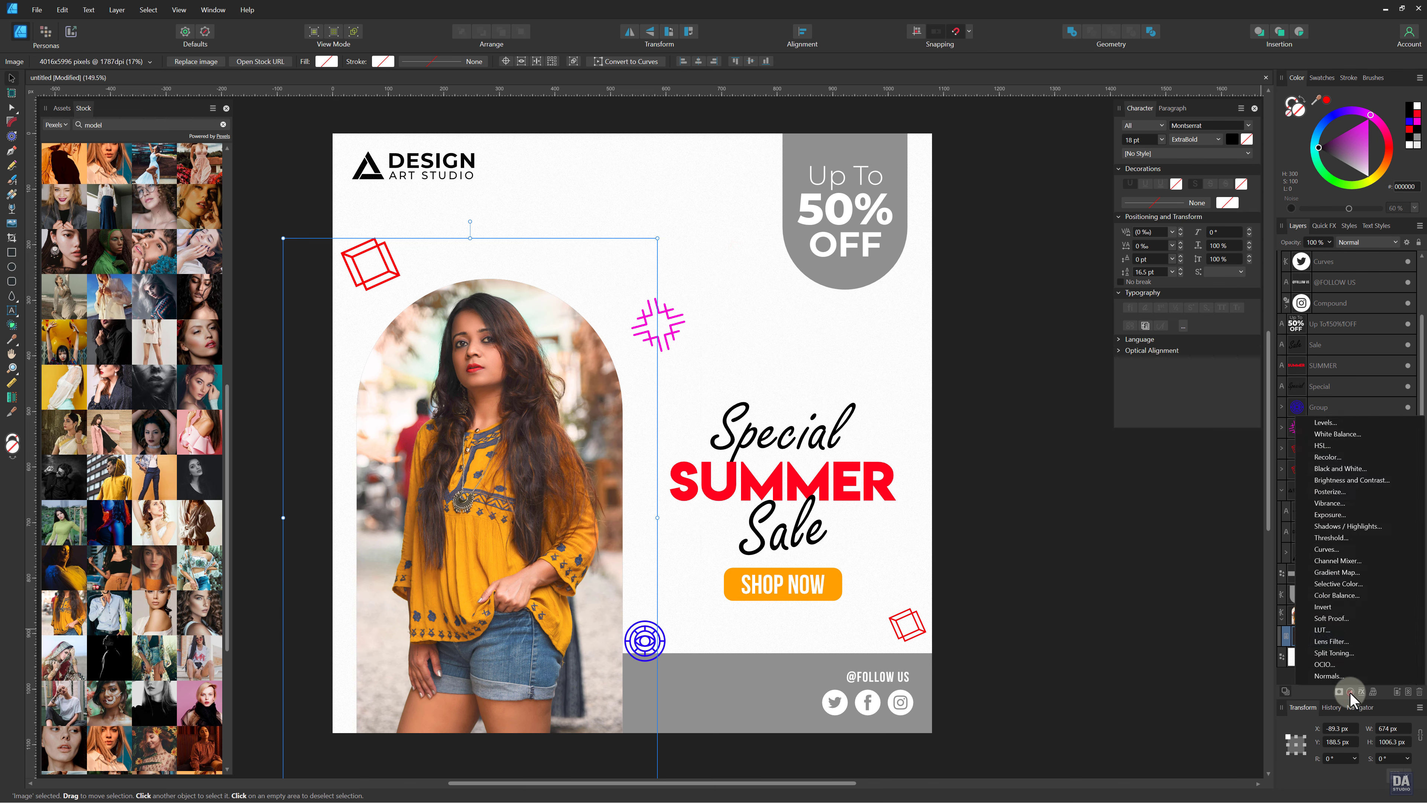
pyautogui.click(1348, 480)
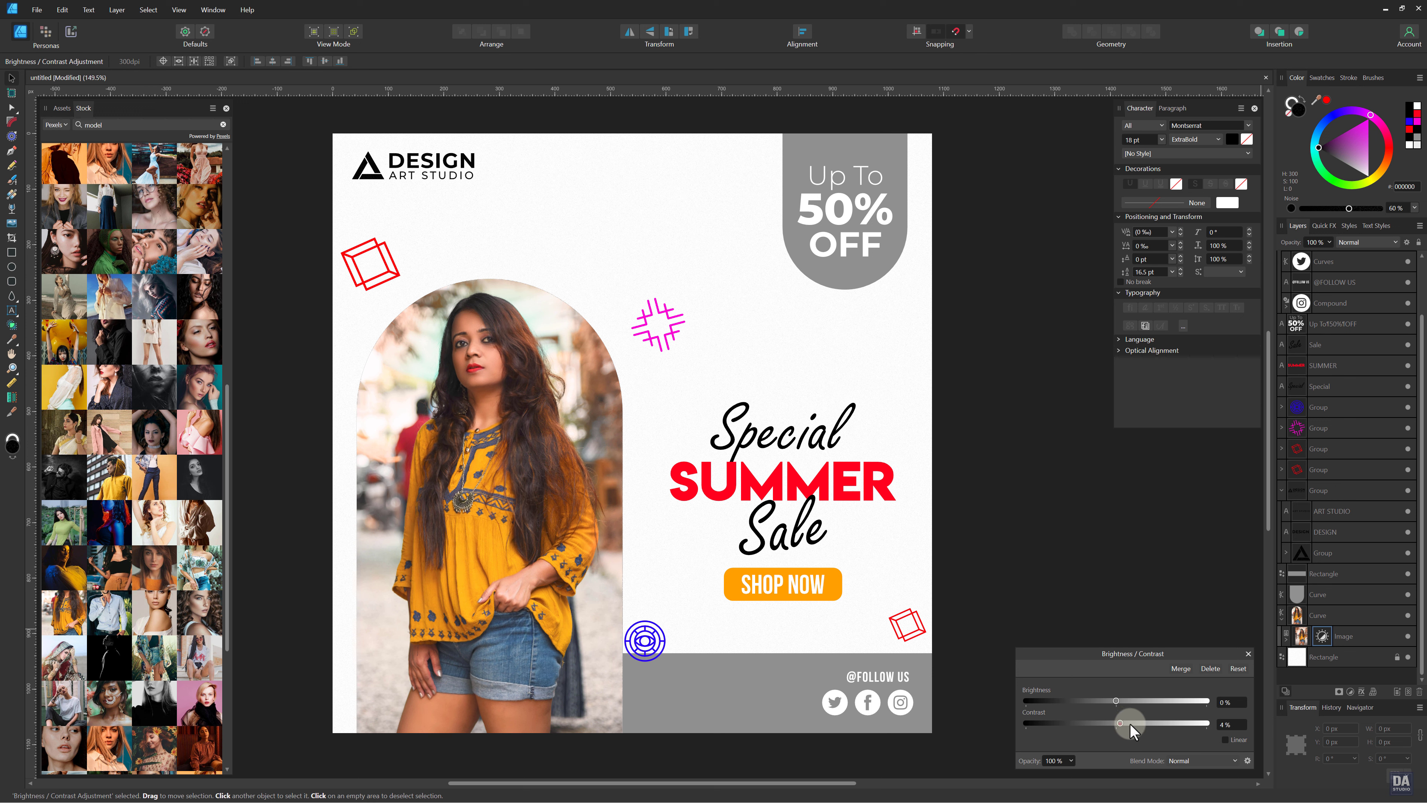
pyautogui.moveTo(1119, 701); pyautogui.dragTo(1134, 701)
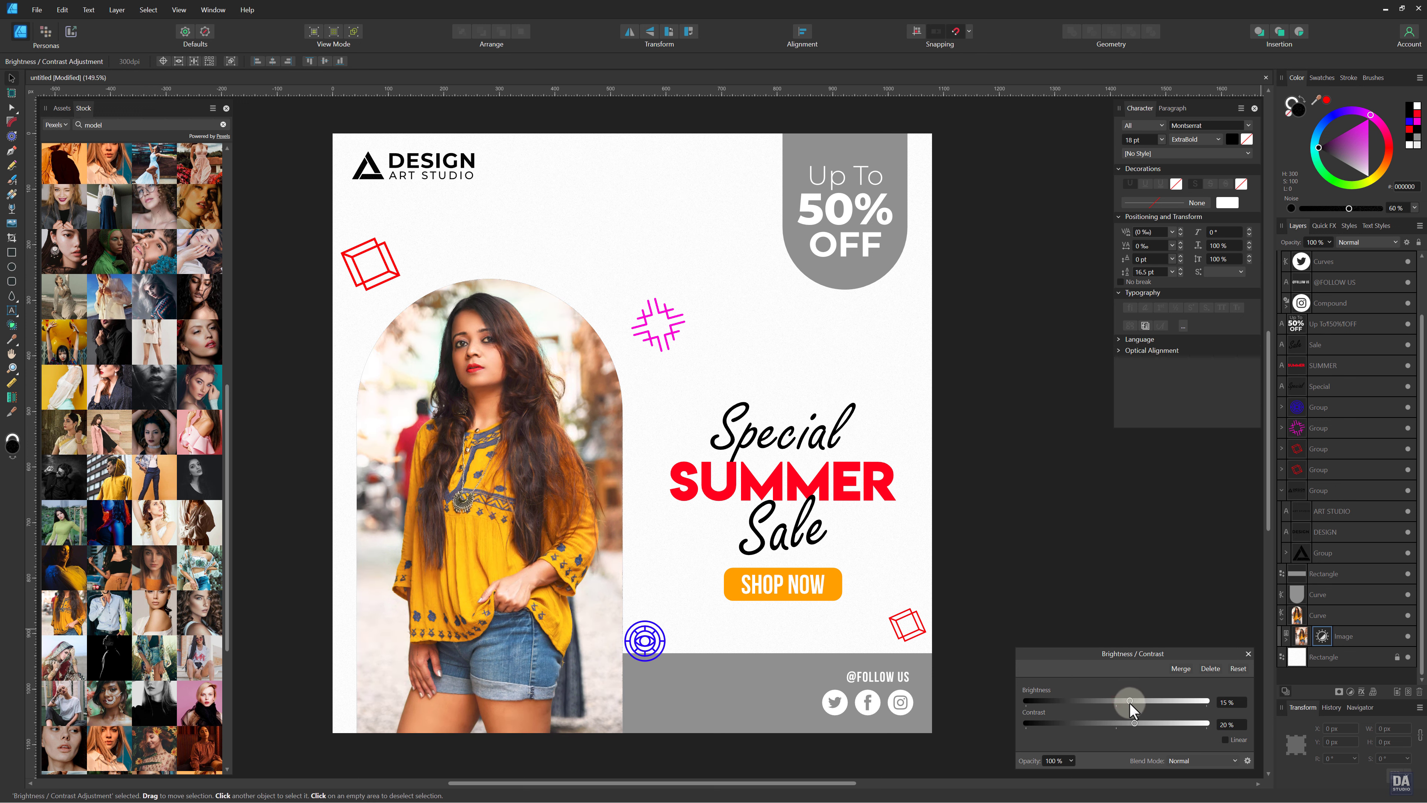
pyautogui.moveTo(1137, 723); pyautogui.dragTo(1140, 723)
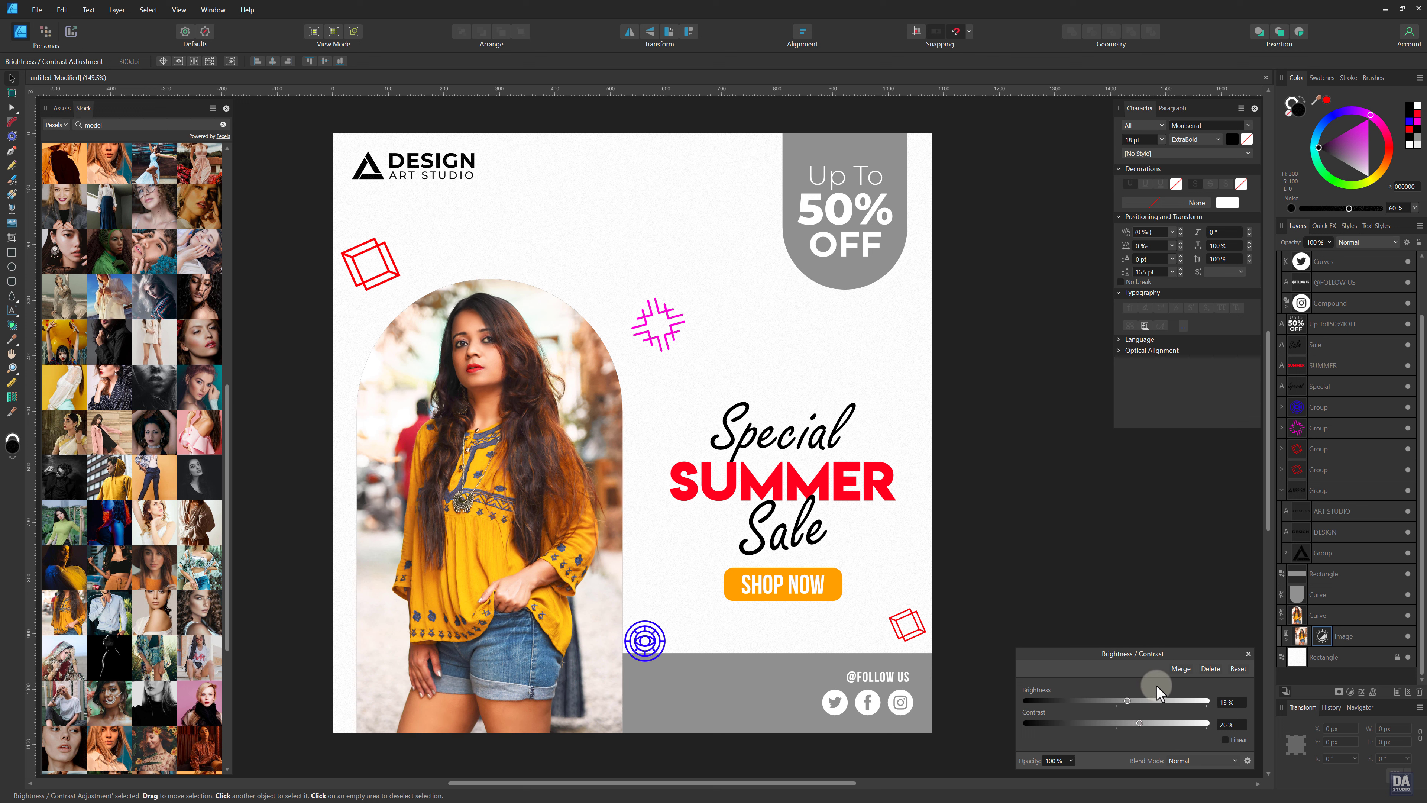
pyautogui.click(1248, 655)
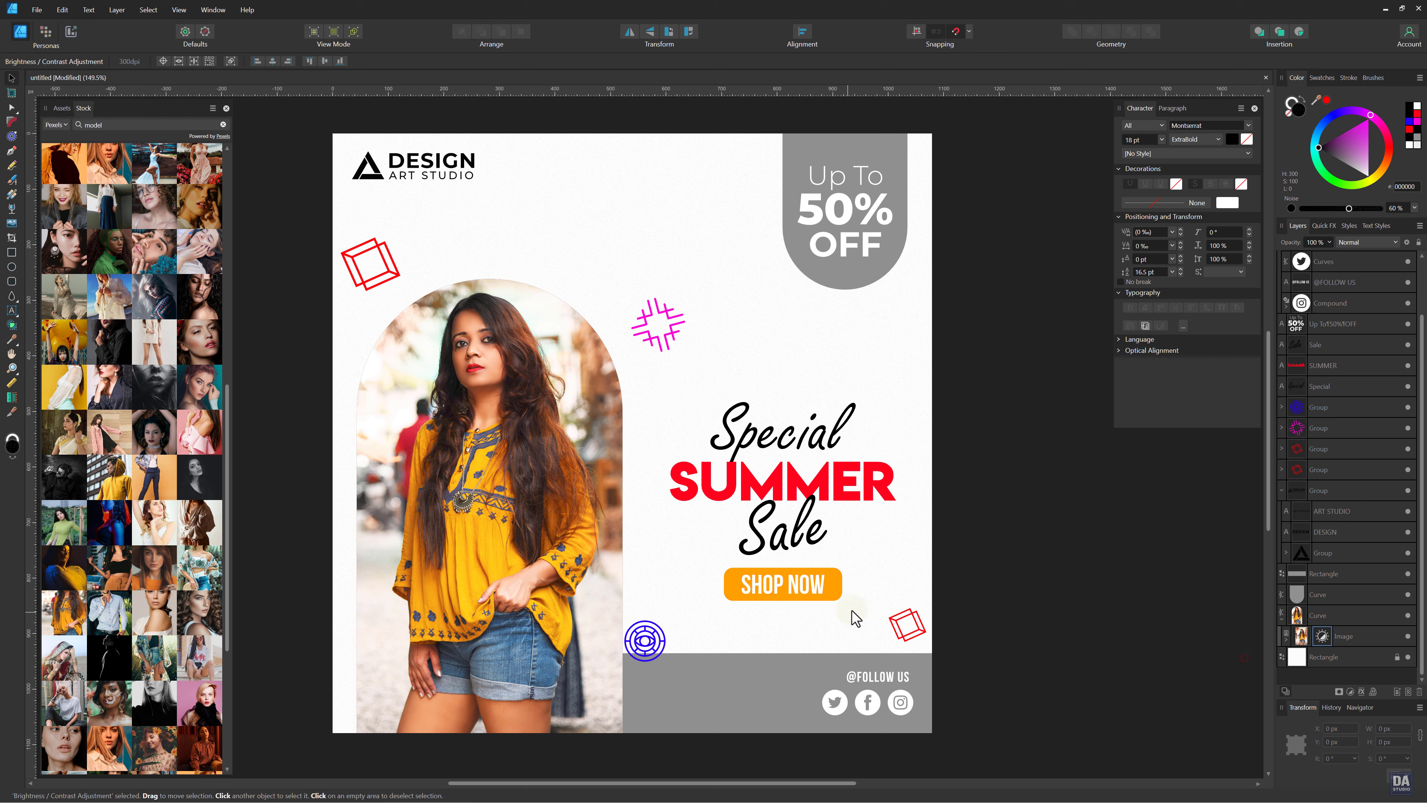
# Fill the SHOP NOW button's rounded rectangle with a yellow sampled from the model's dress, FCB716.
pyautogui.click(838, 597)
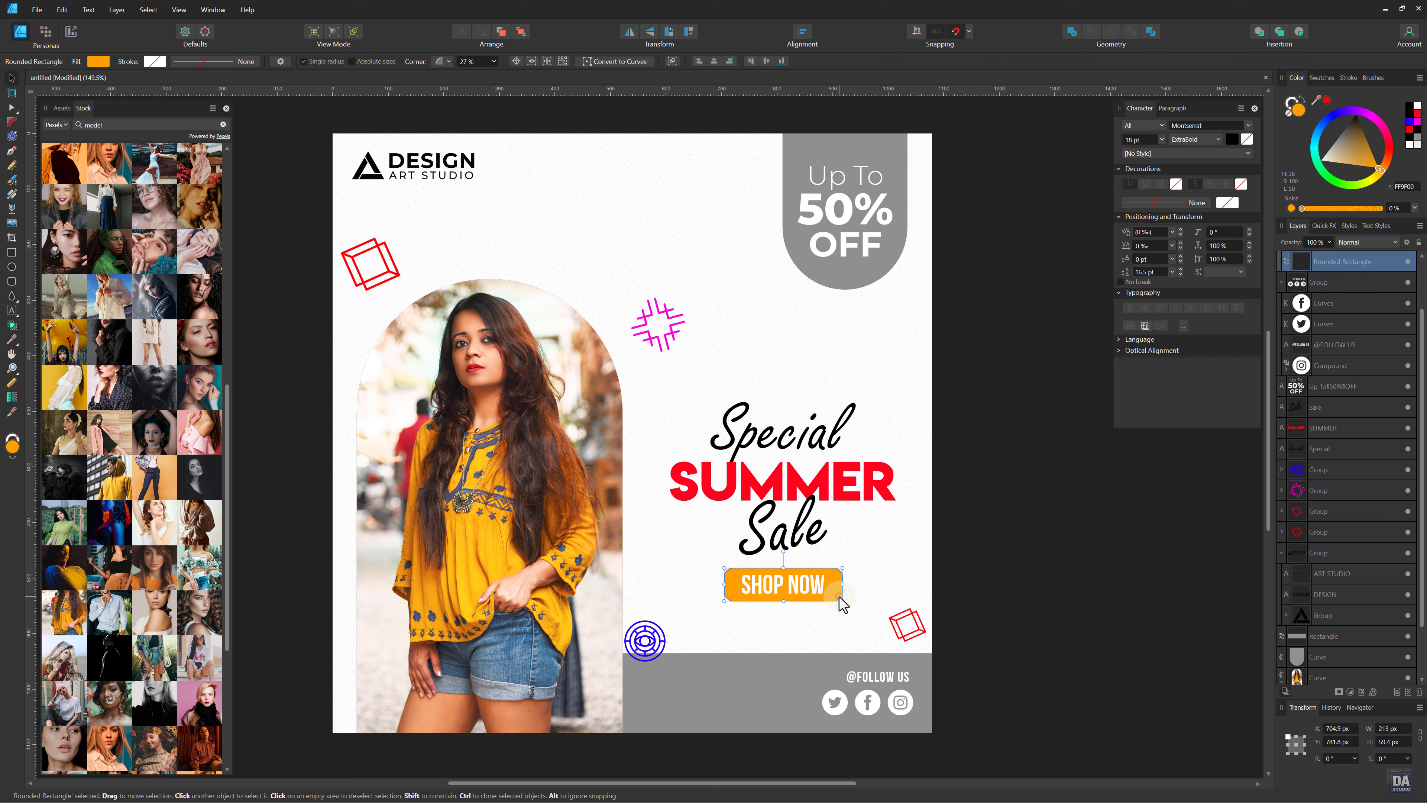
pyautogui.click(11, 339)
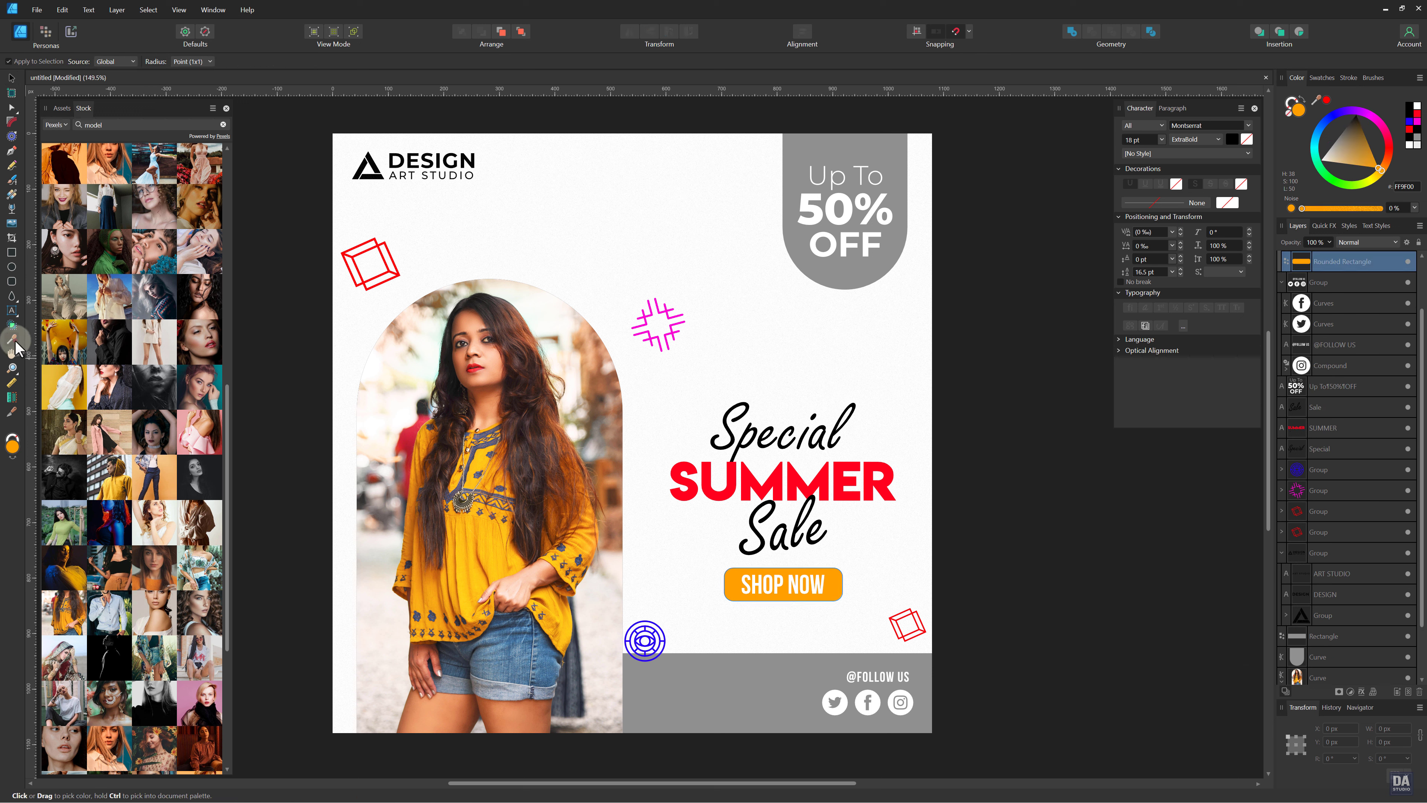
pyautogui.click(483, 520)
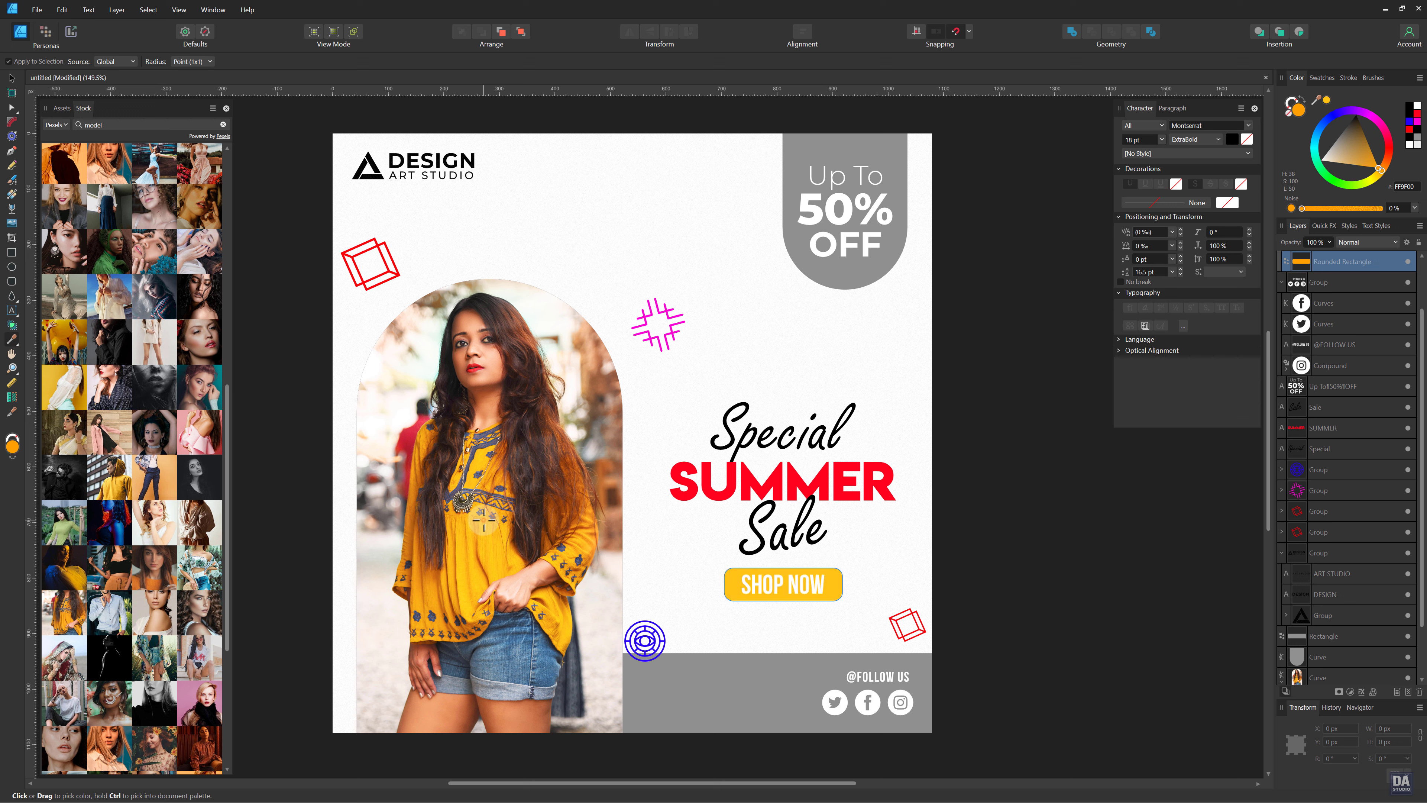
pyautogui.moveTo(490, 483)
pyautogui.mouseDown()
pyautogui.moveTo(488, 549)
pyautogui.moveTo(489, 487)
pyautogui.mouseUp()
pyautogui.click(489, 482)
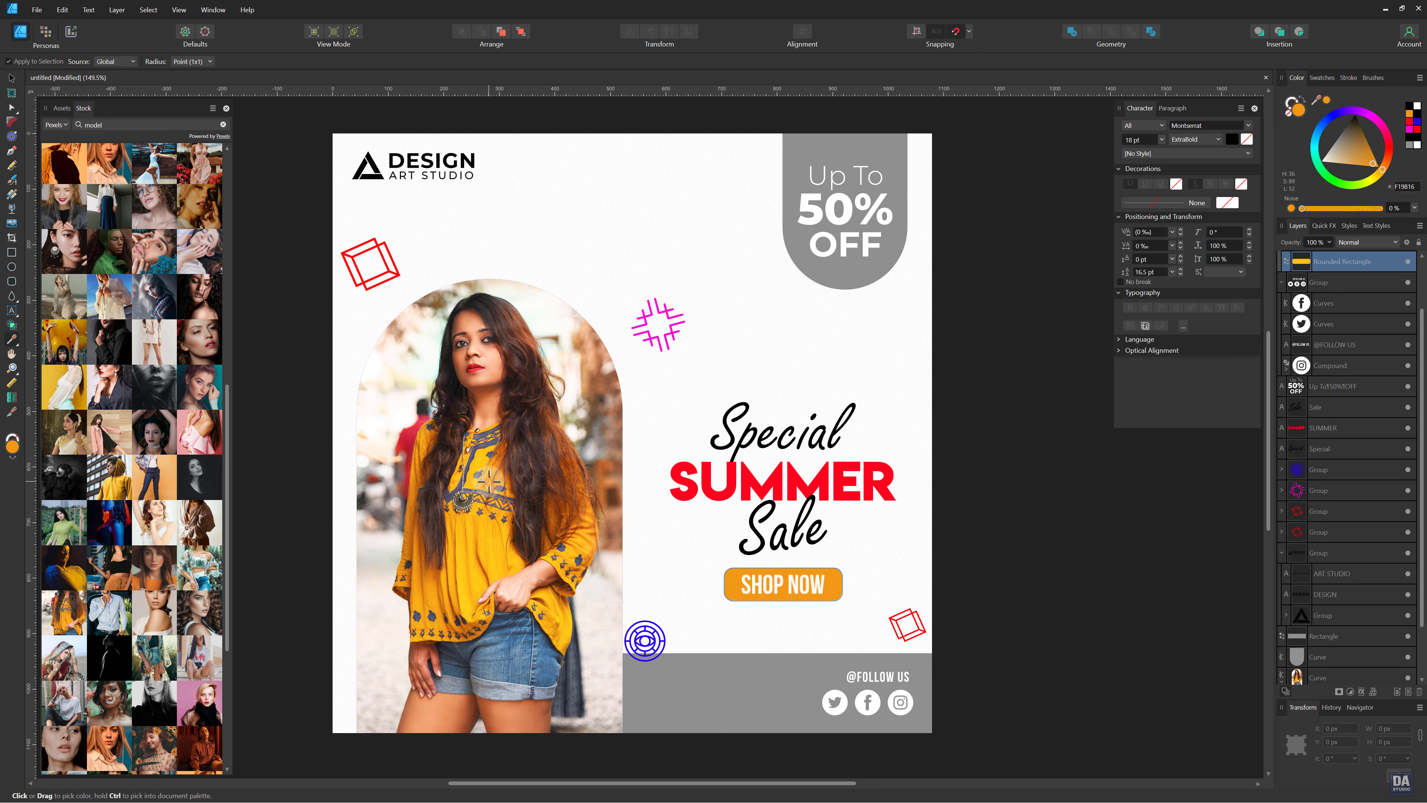
pyautogui.click(489, 549)
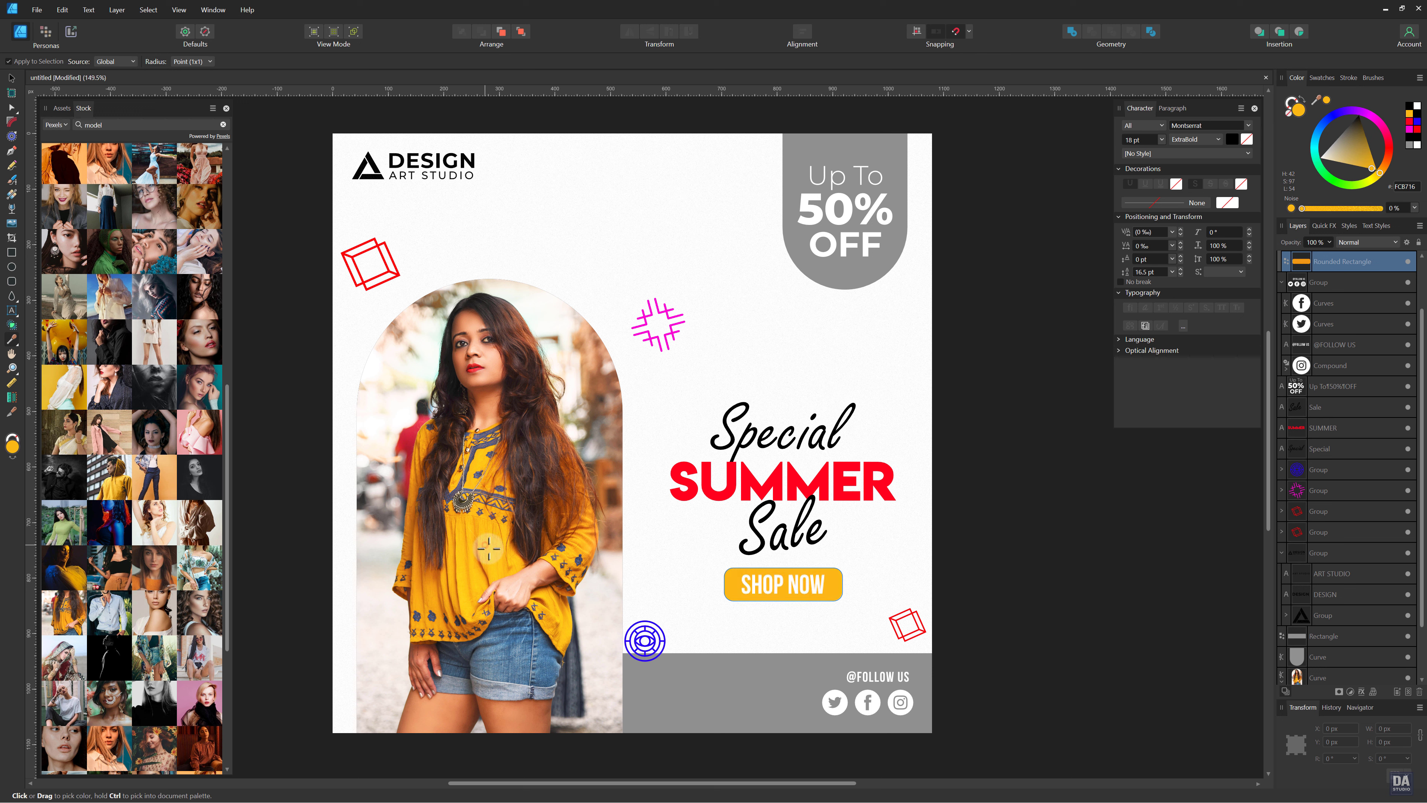
pyautogui.press('v')
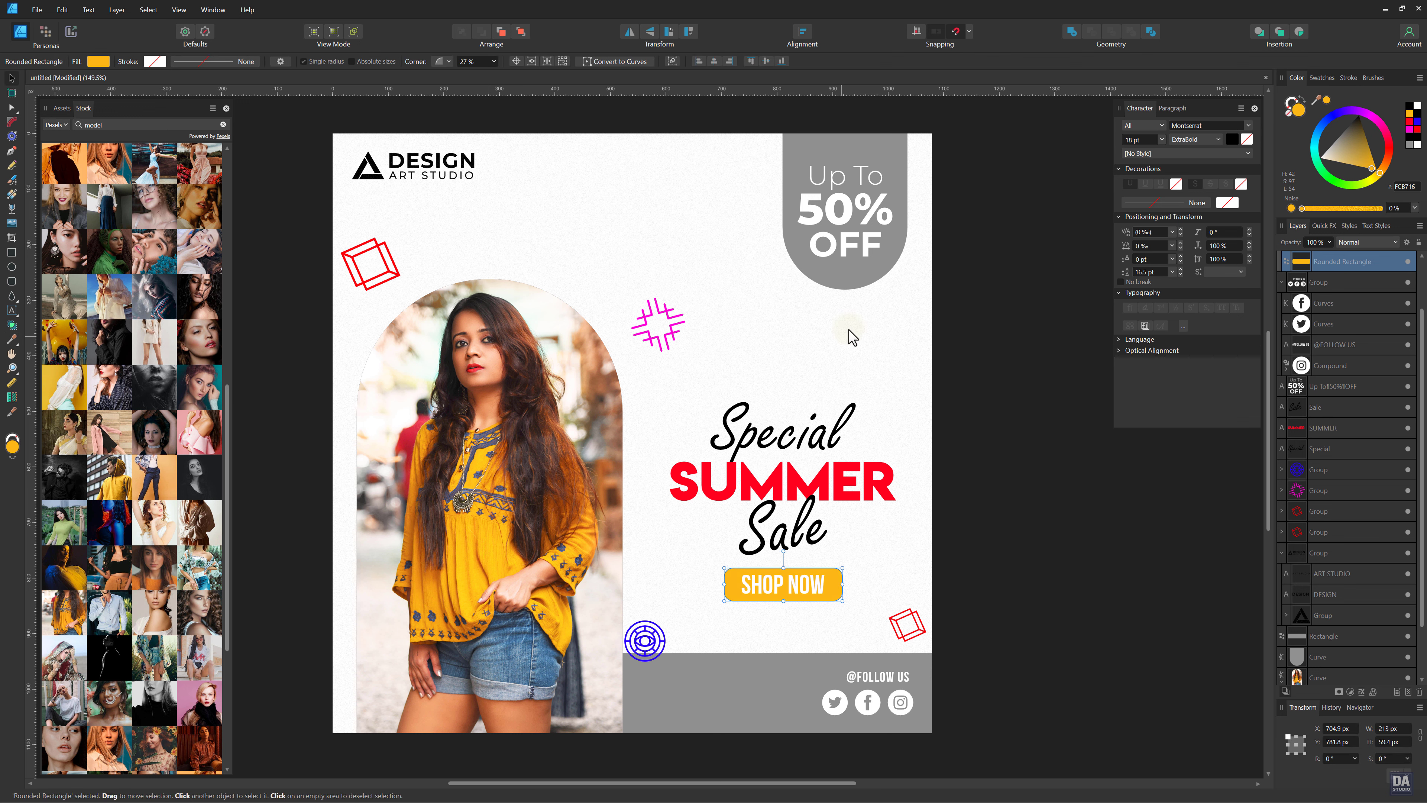
# Fill the rounded shape behind Up To 50% OFF with the sampled yellow and adjust it to a more saturated shade.
pyautogui.click(863, 281)
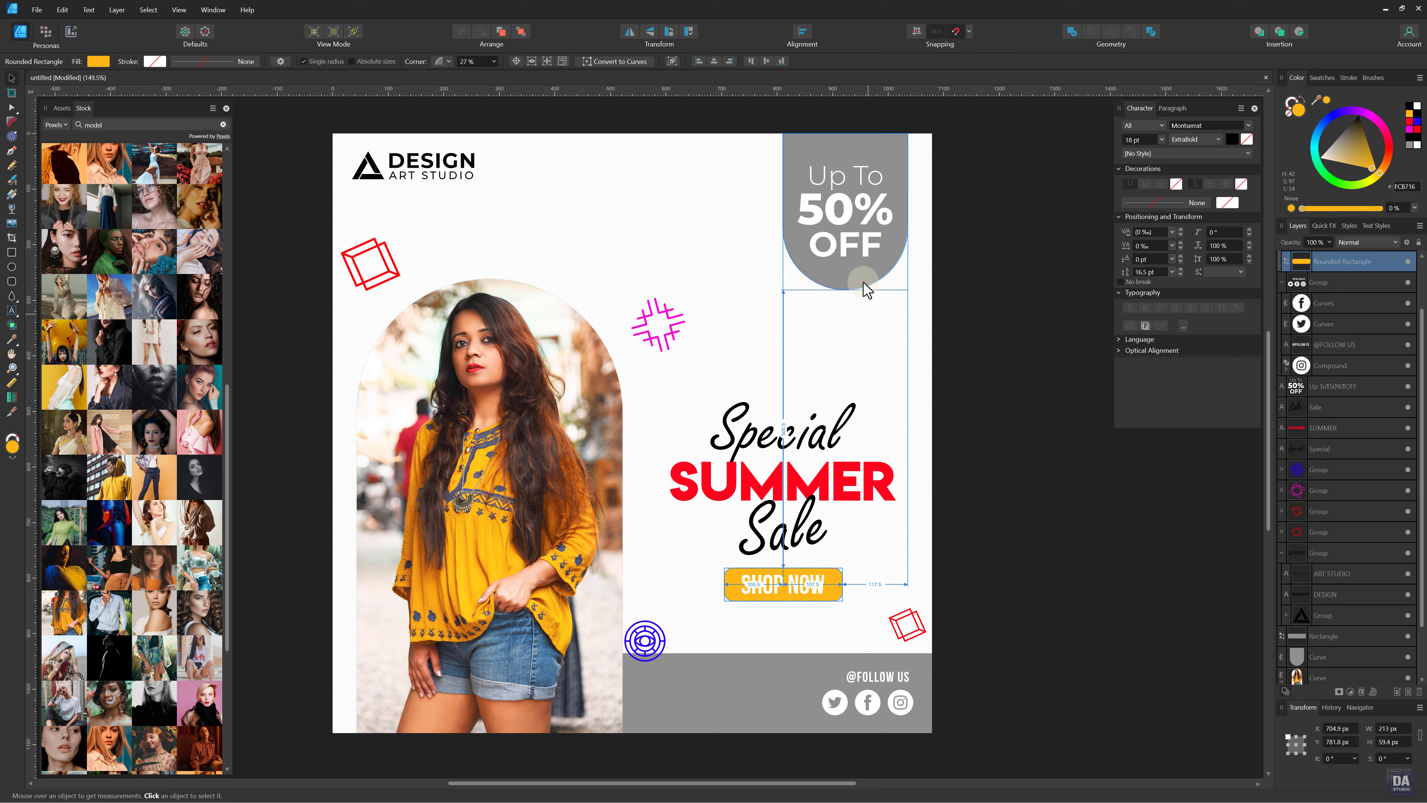
pyautogui.click(1326, 102)
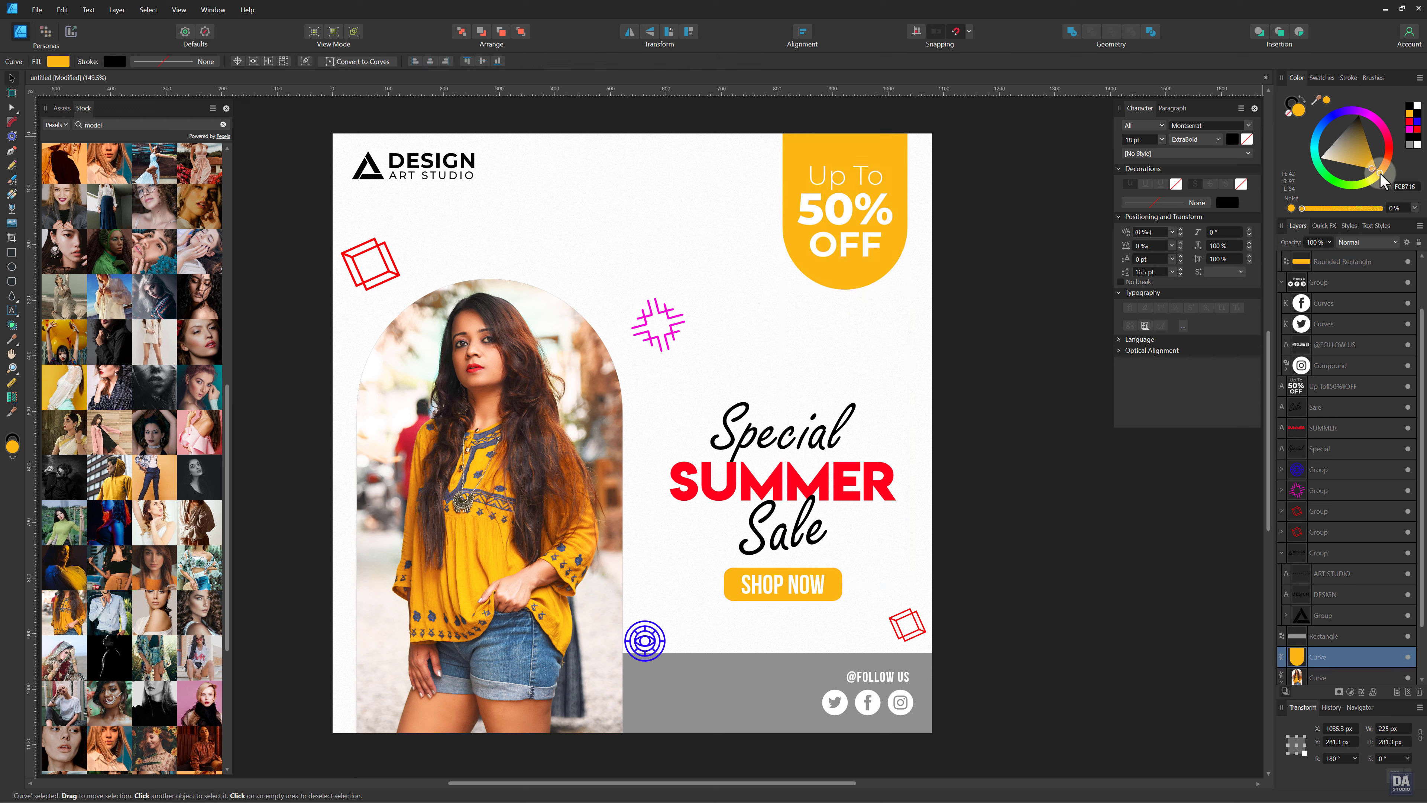
pyautogui.moveTo(1373, 176); pyautogui.dragTo(1378, 177)
pyautogui.click(1013, 273)
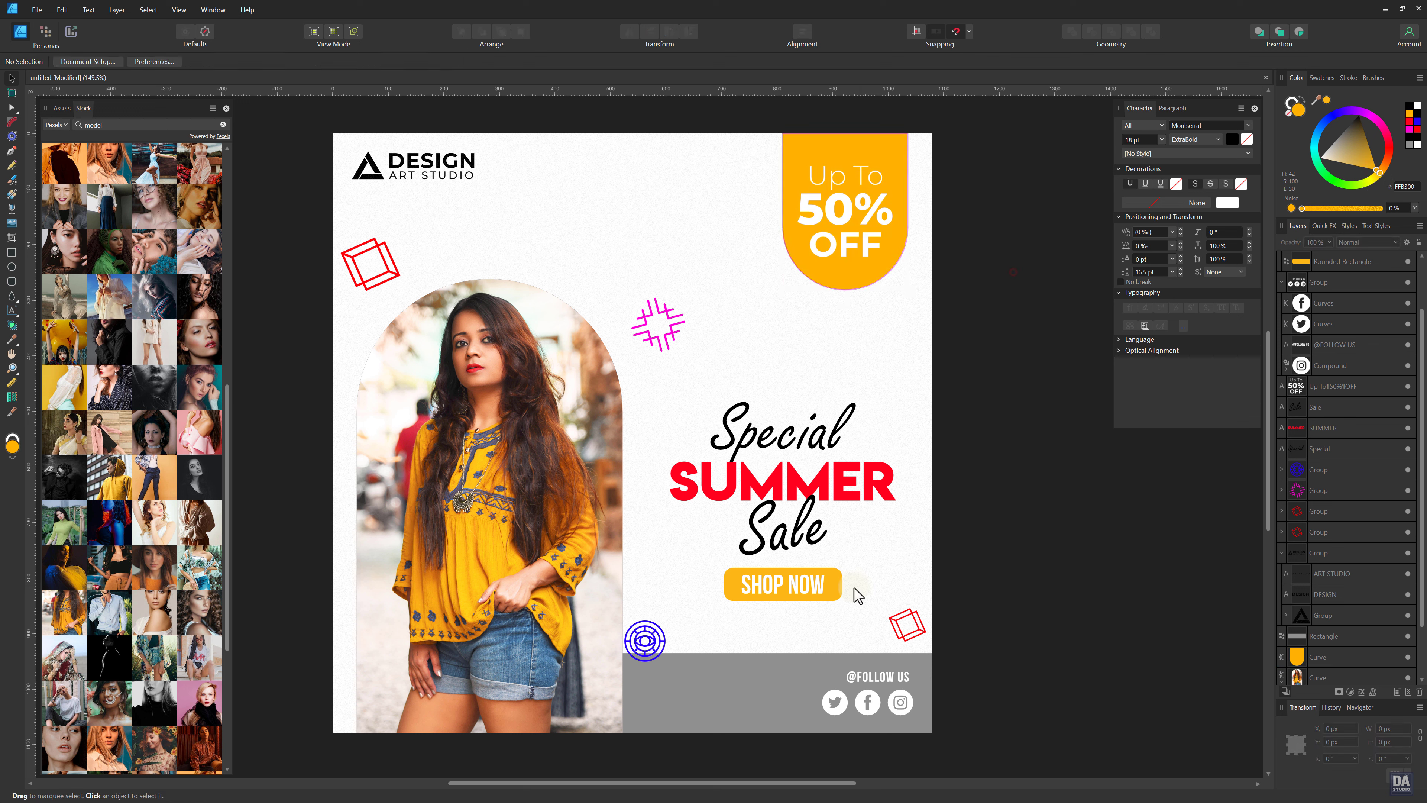
# Fill the SHOP NOW button and the grey bottom bar with the same saturated yellow as the Up To 50% OFF label.
pyautogui.click(841, 591)
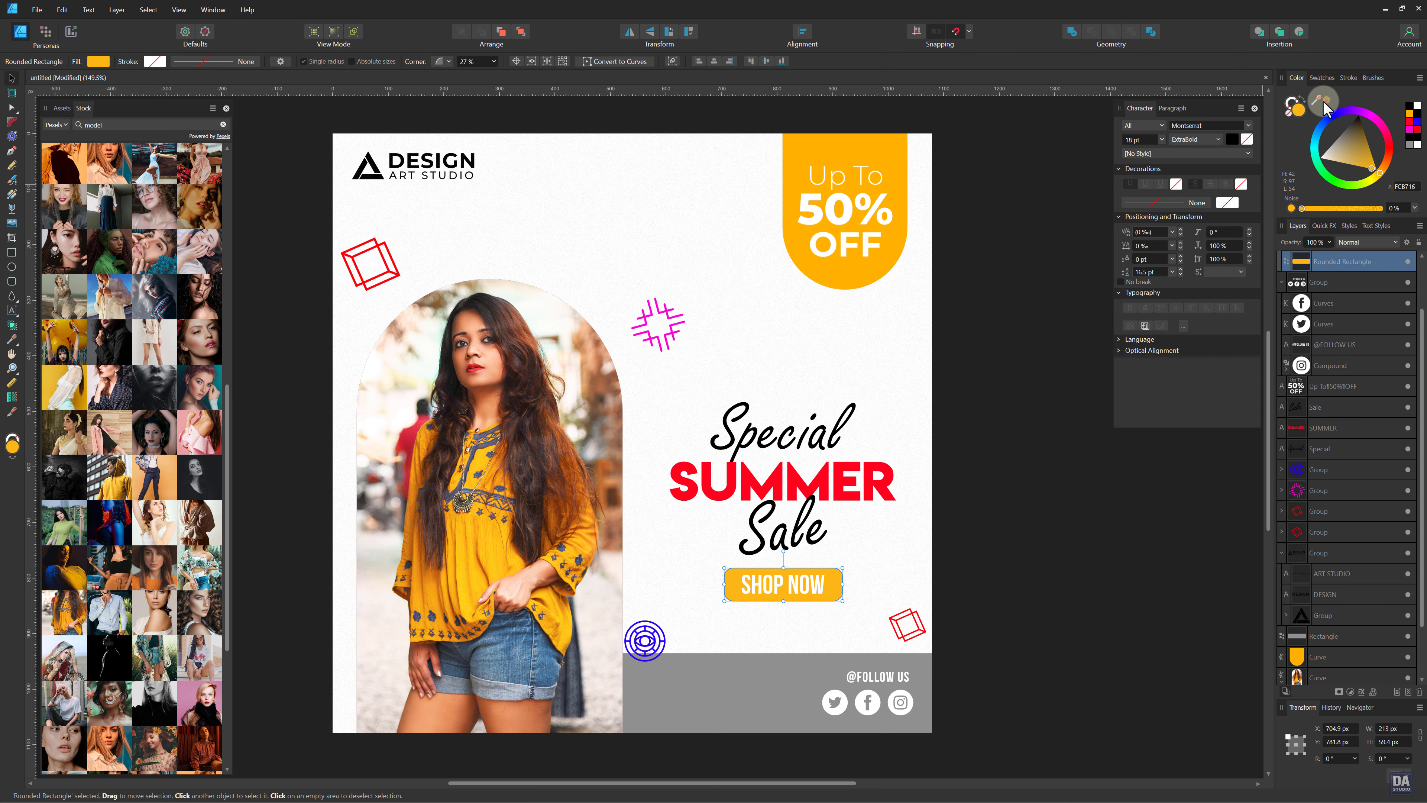
pyautogui.moveTo(1317, 99); pyautogui.dragTo(902, 164)
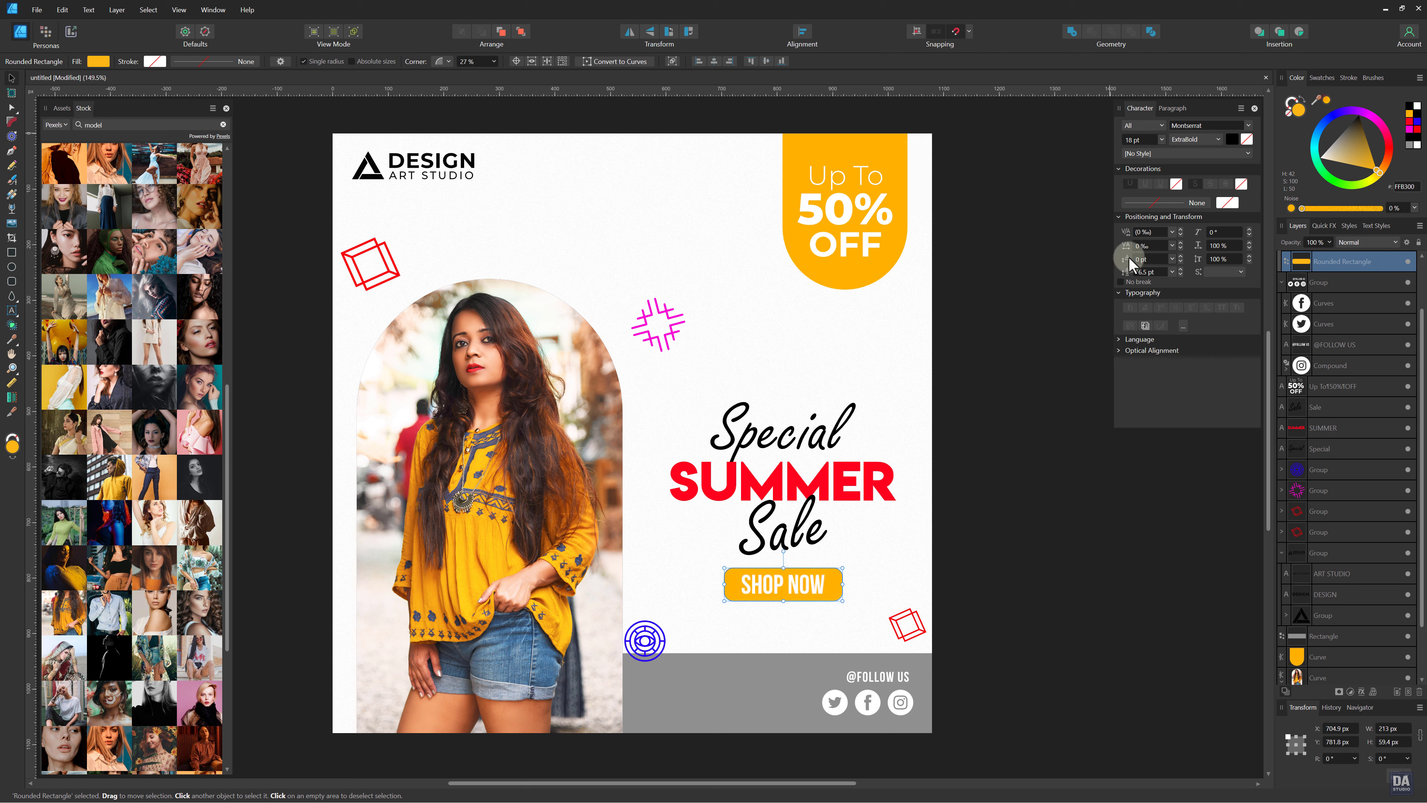
pyautogui.click(1032, 275)
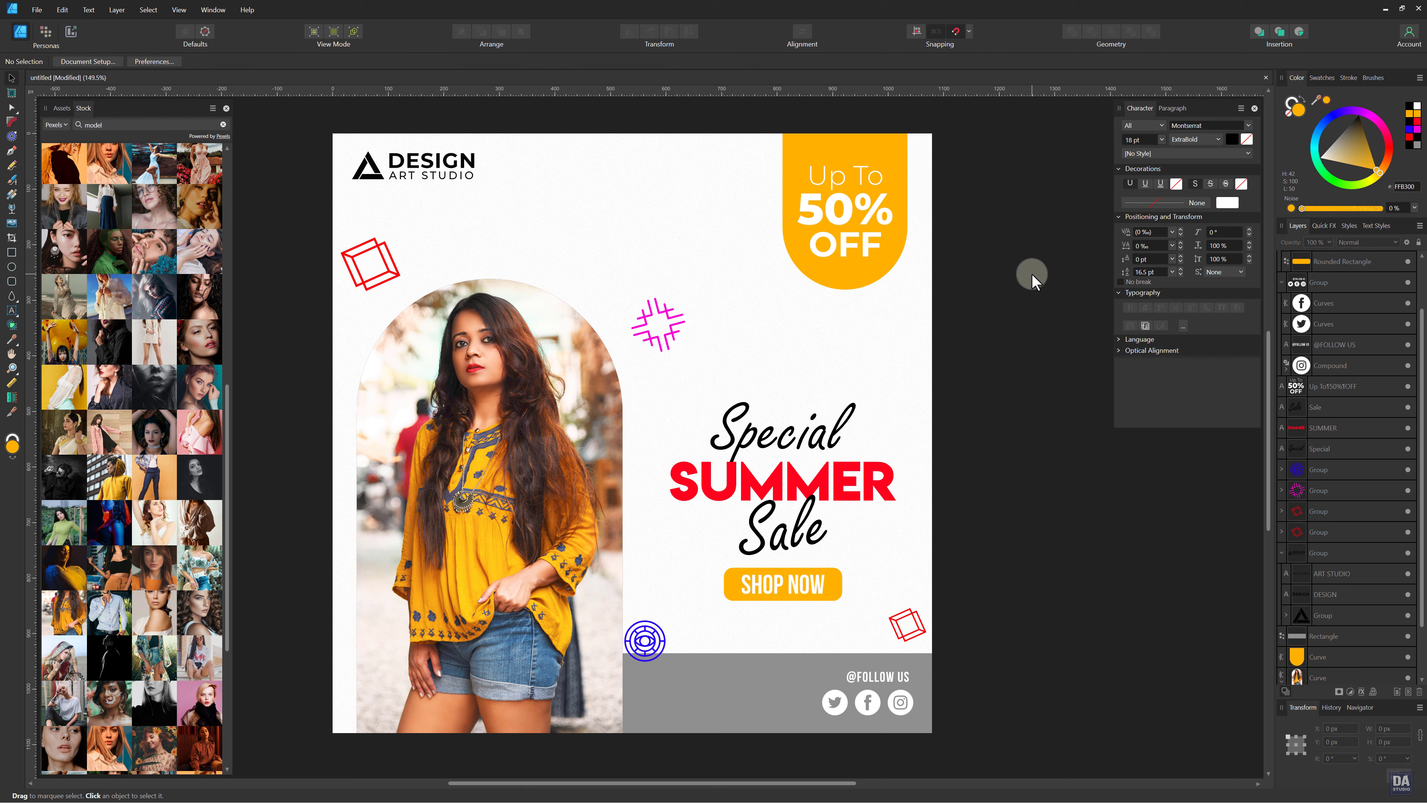
pyautogui.click(741, 658)
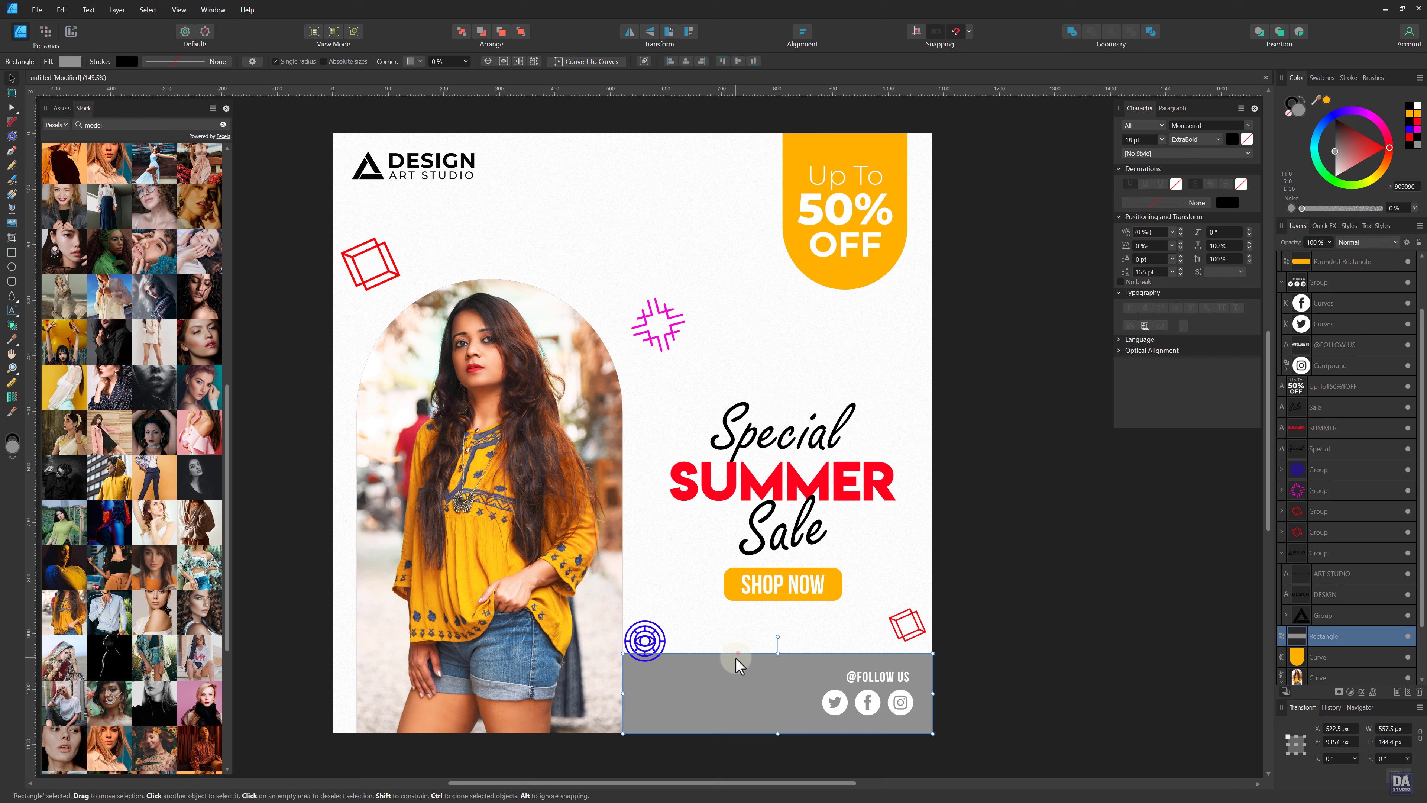
pyautogui.click(1326, 104)
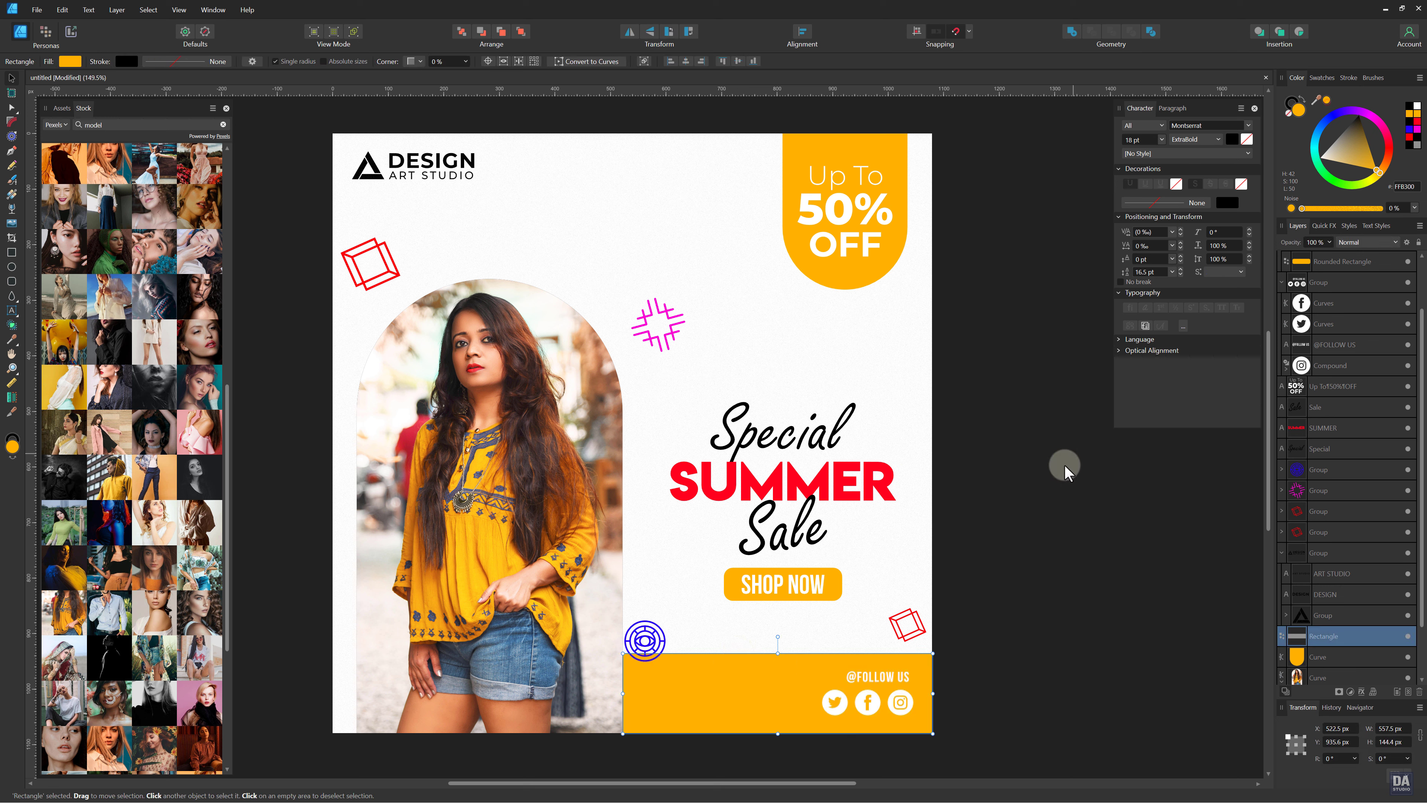
pyautogui.click(1062, 466)
# Shrink the blue circle ornament to about 52 px wide and place it just above the yellow bar beside the photo arch.
pyautogui.moveTo(659, 644); pyautogui.dragTo(662, 624)
pyautogui.moveTo(653, 639); pyautogui.dragTo(654, 638)
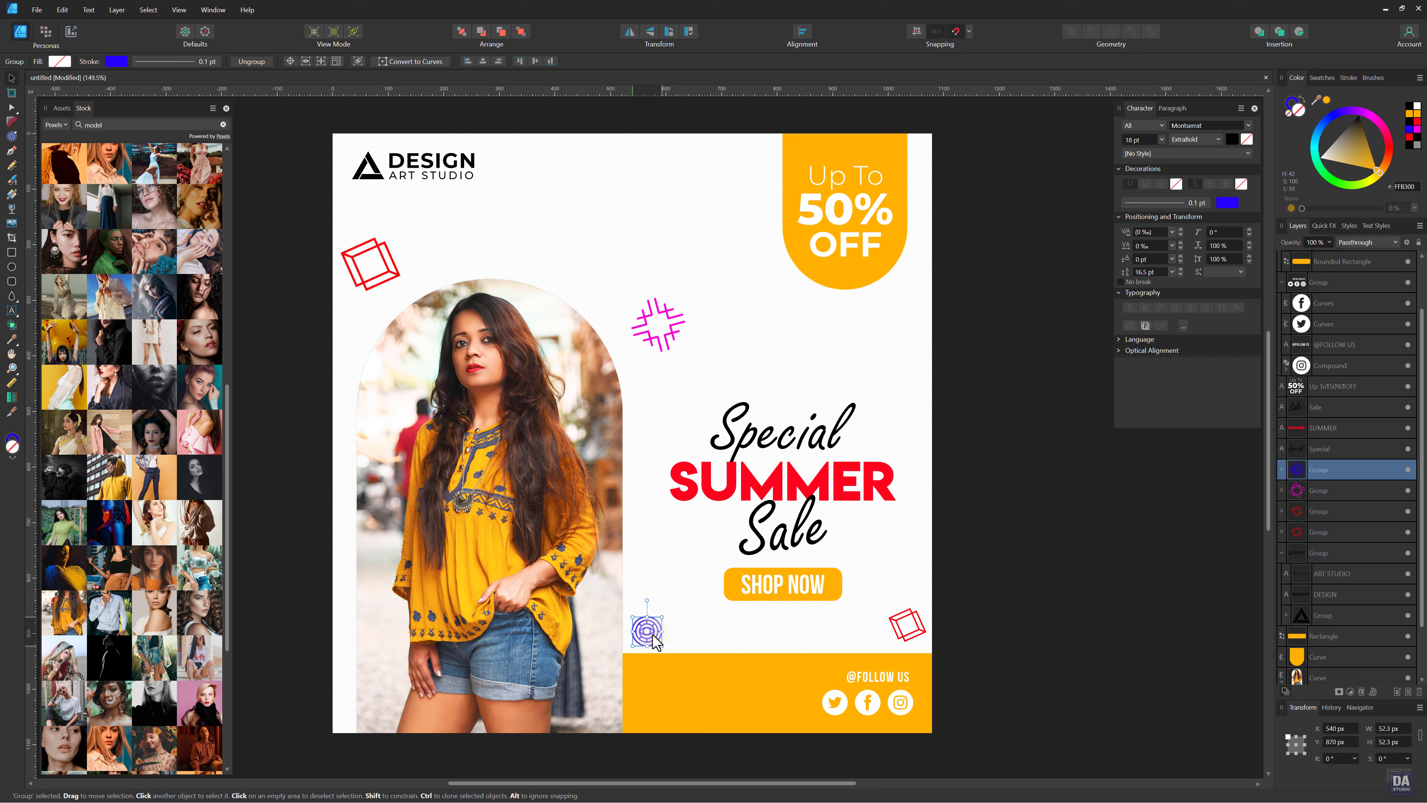
pyautogui.click(950, 527)
# Add smaller copies of the red cube and magenta ornament between the logo and the photo arch, and shift the logo slightly right and down.
pyautogui.moveTo(397, 279); pyautogui.dragTo(570, 258)
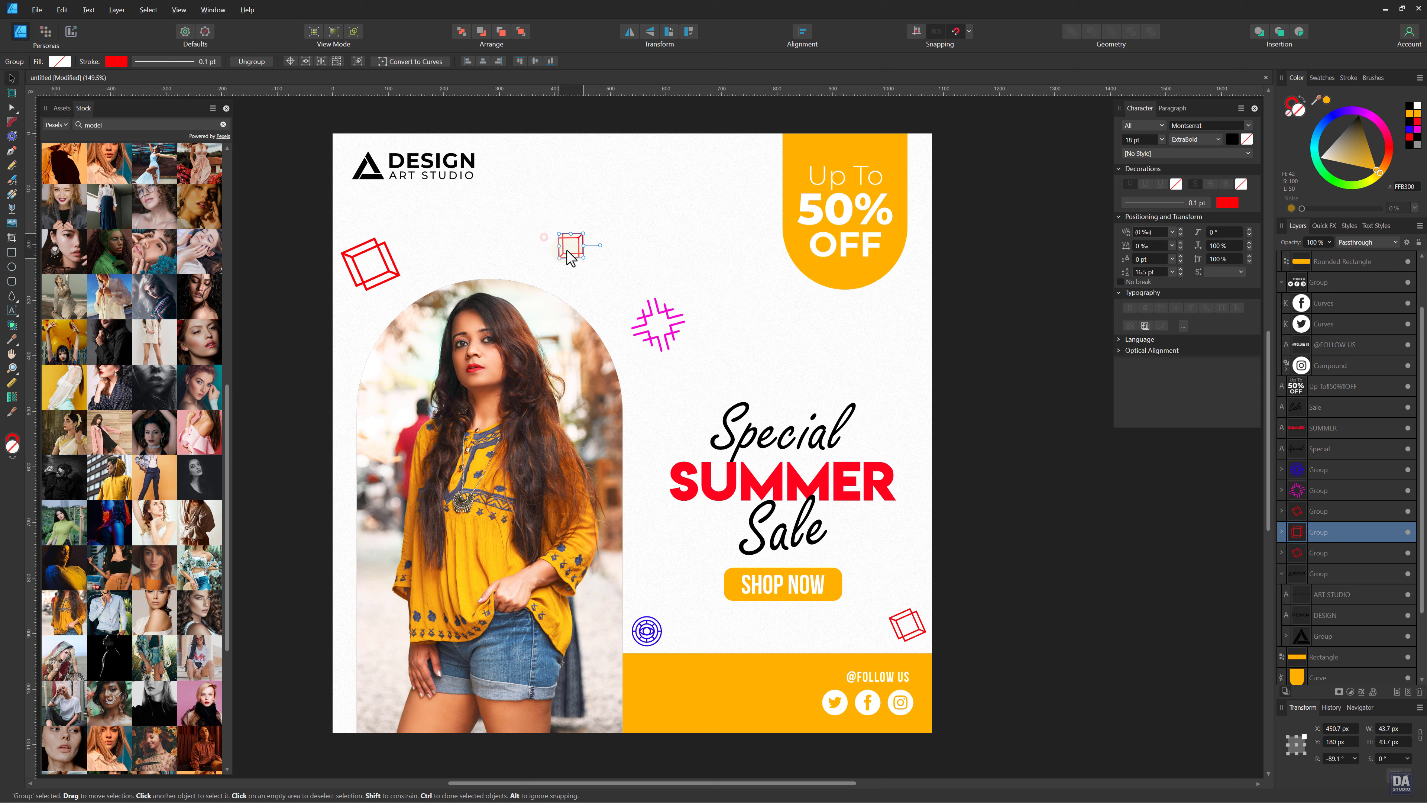
pyautogui.click(659, 329)
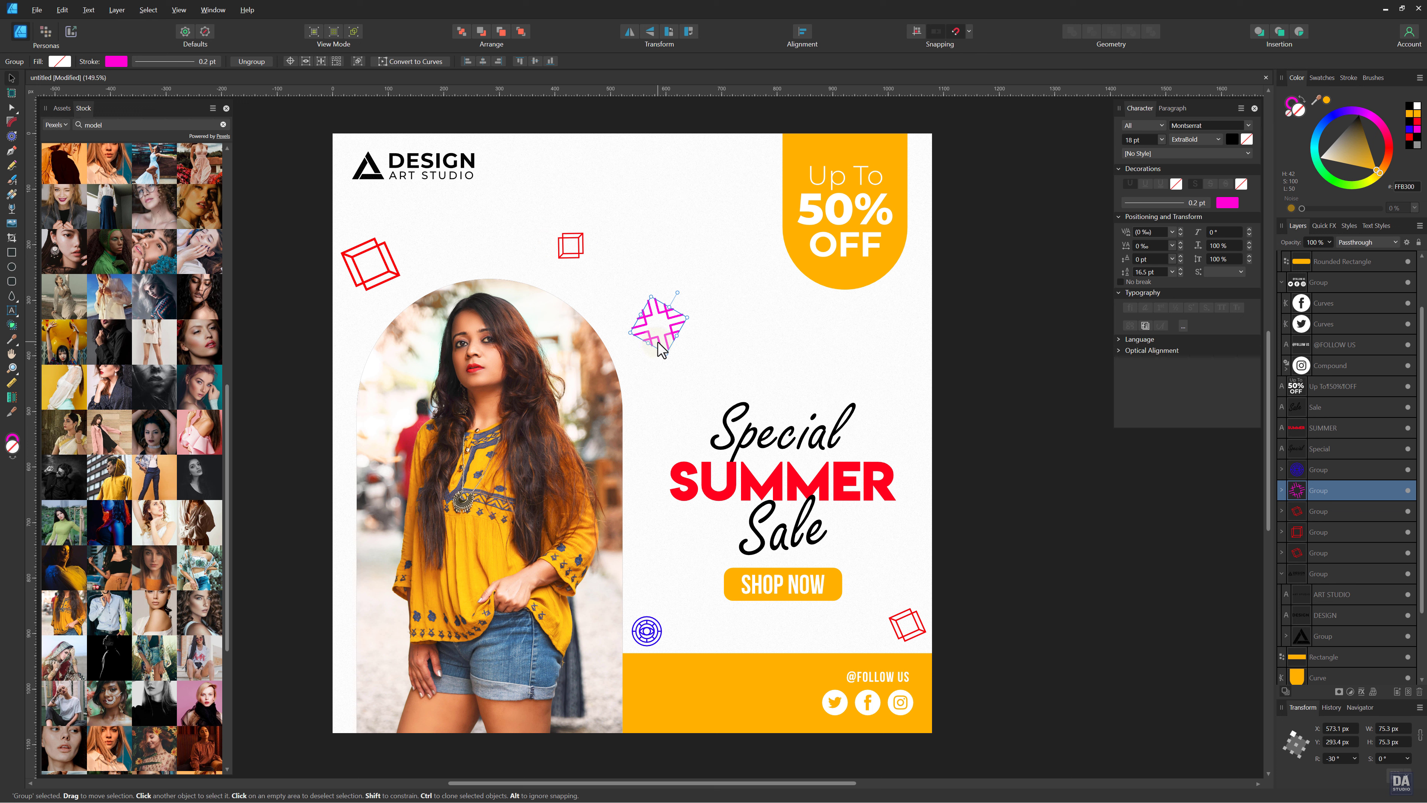
pyautogui.moveTo(649, 337); pyautogui.dragTo(484, 185)
pyautogui.click(541, 207)
pyautogui.click(550, 194)
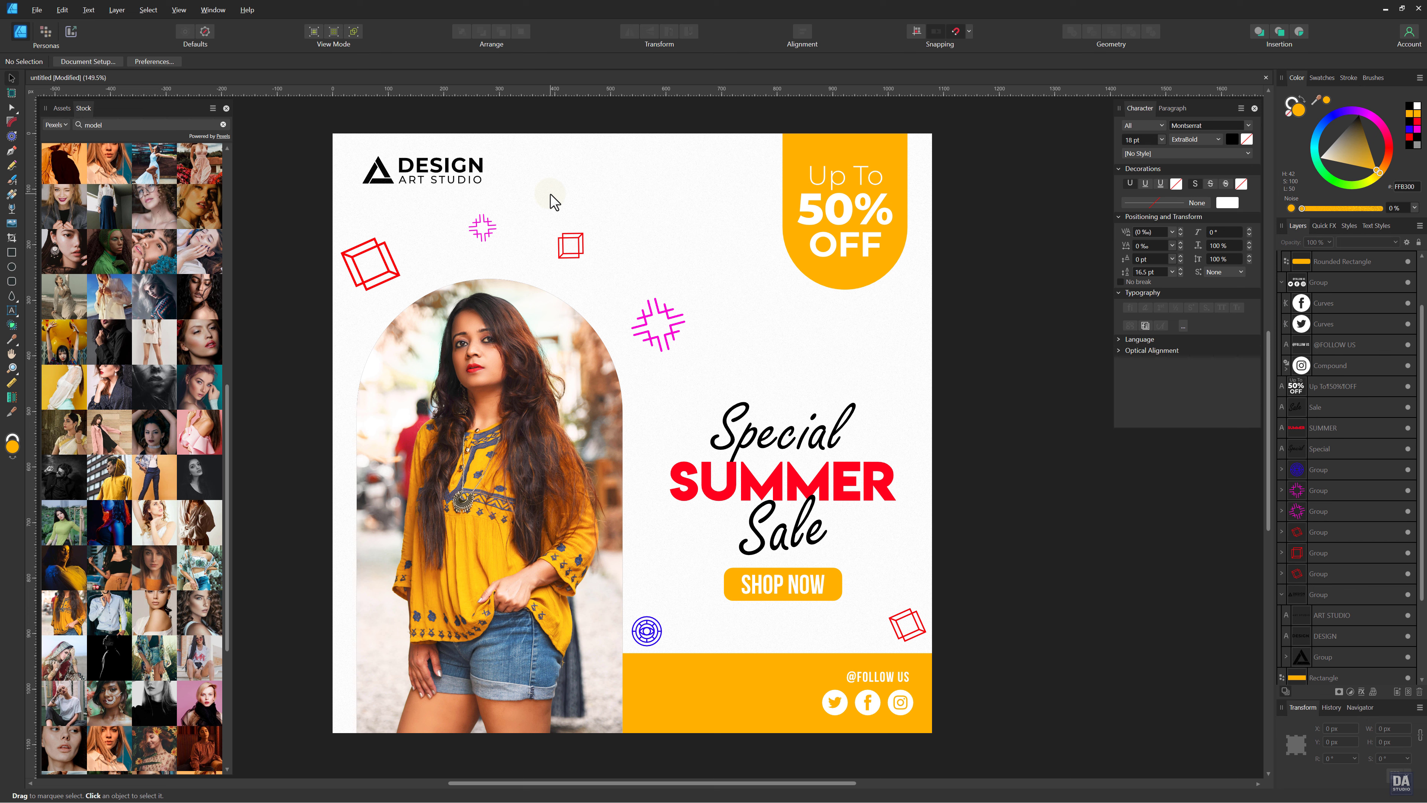
pyautogui.click(60, 108)
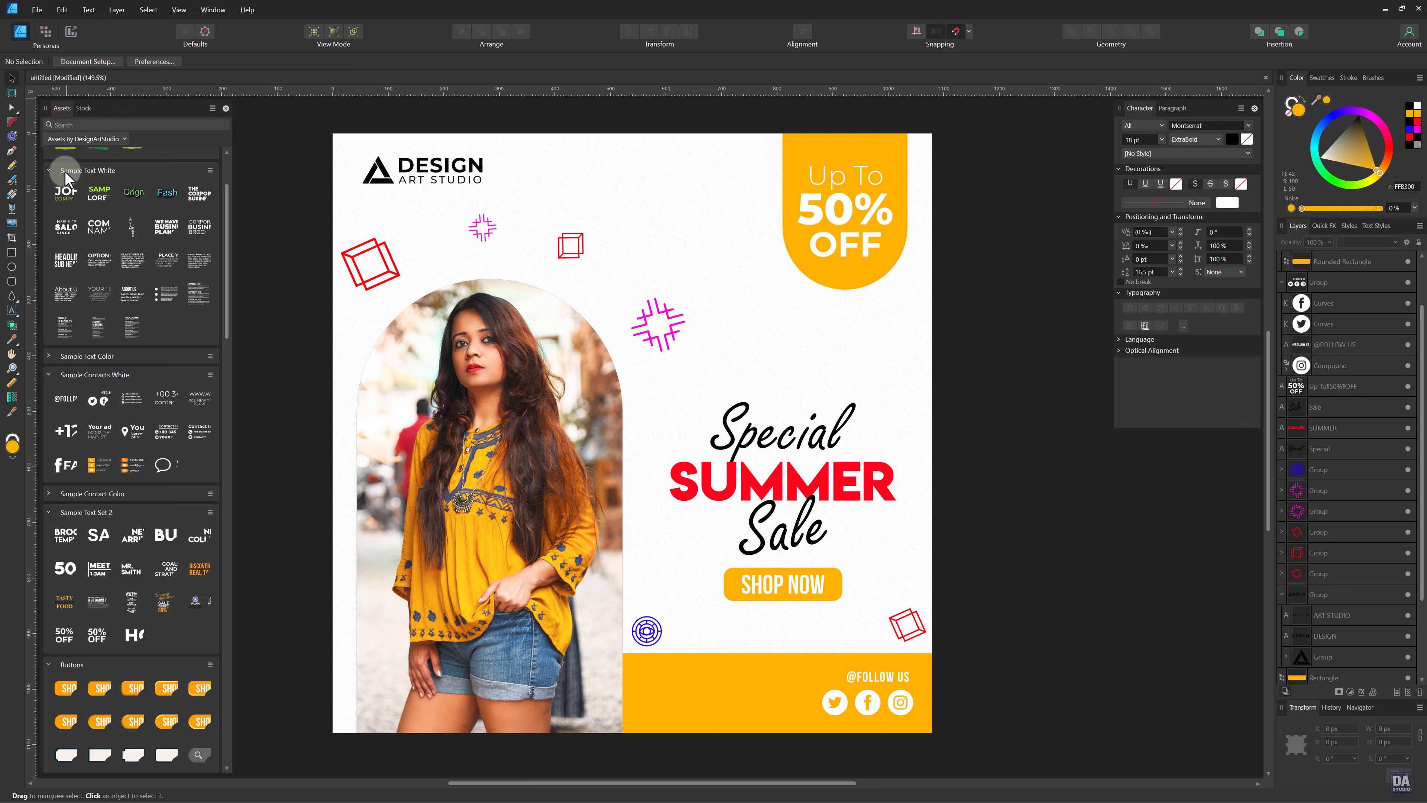
pyautogui.scroll(2, 65, 171)
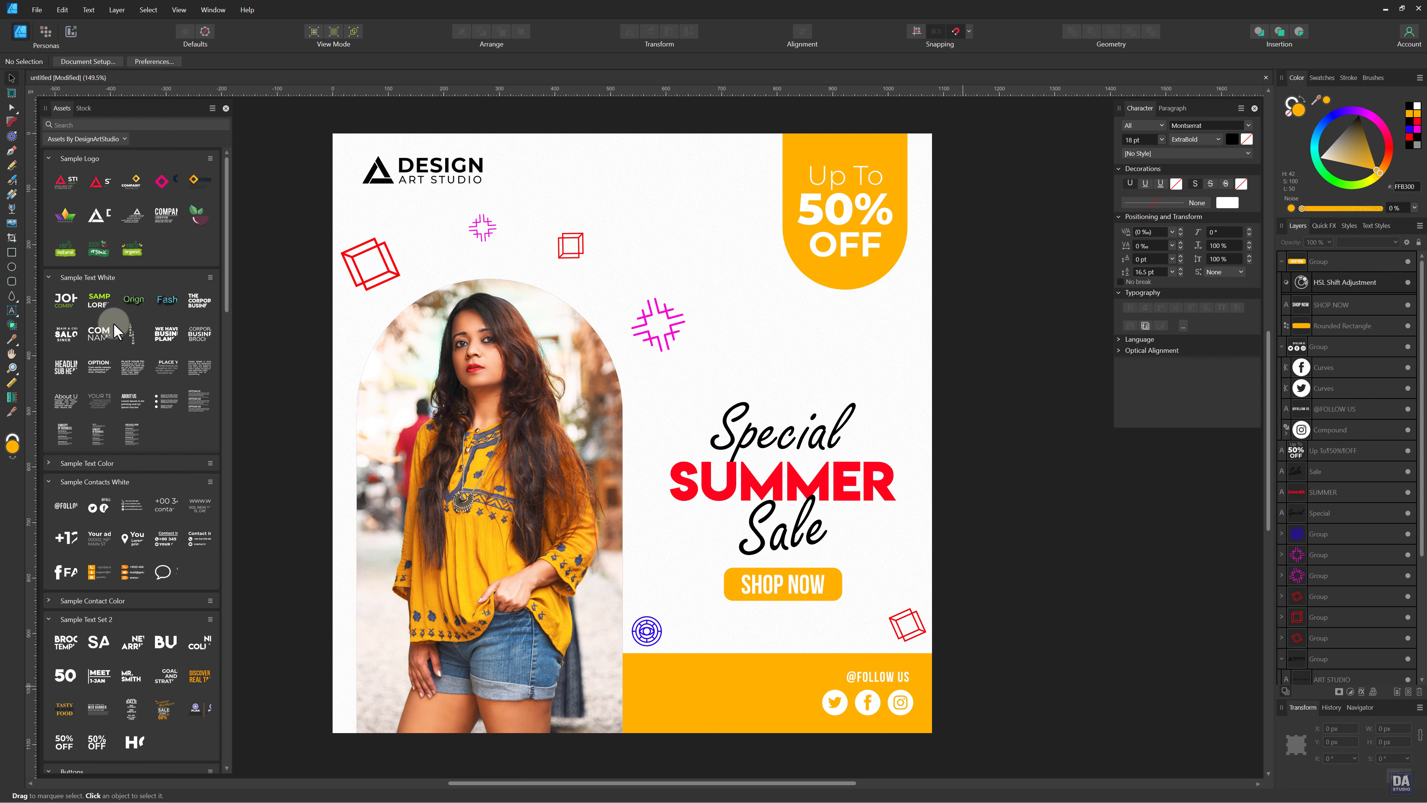
pyautogui.moveTo(864, 686)
pyautogui.mouseDown()
pyautogui.moveTo(795, 701)
pyautogui.moveTo(883, 701)
pyautogui.mouseUp()
pyautogui.hotkey('ctrl', 'd')
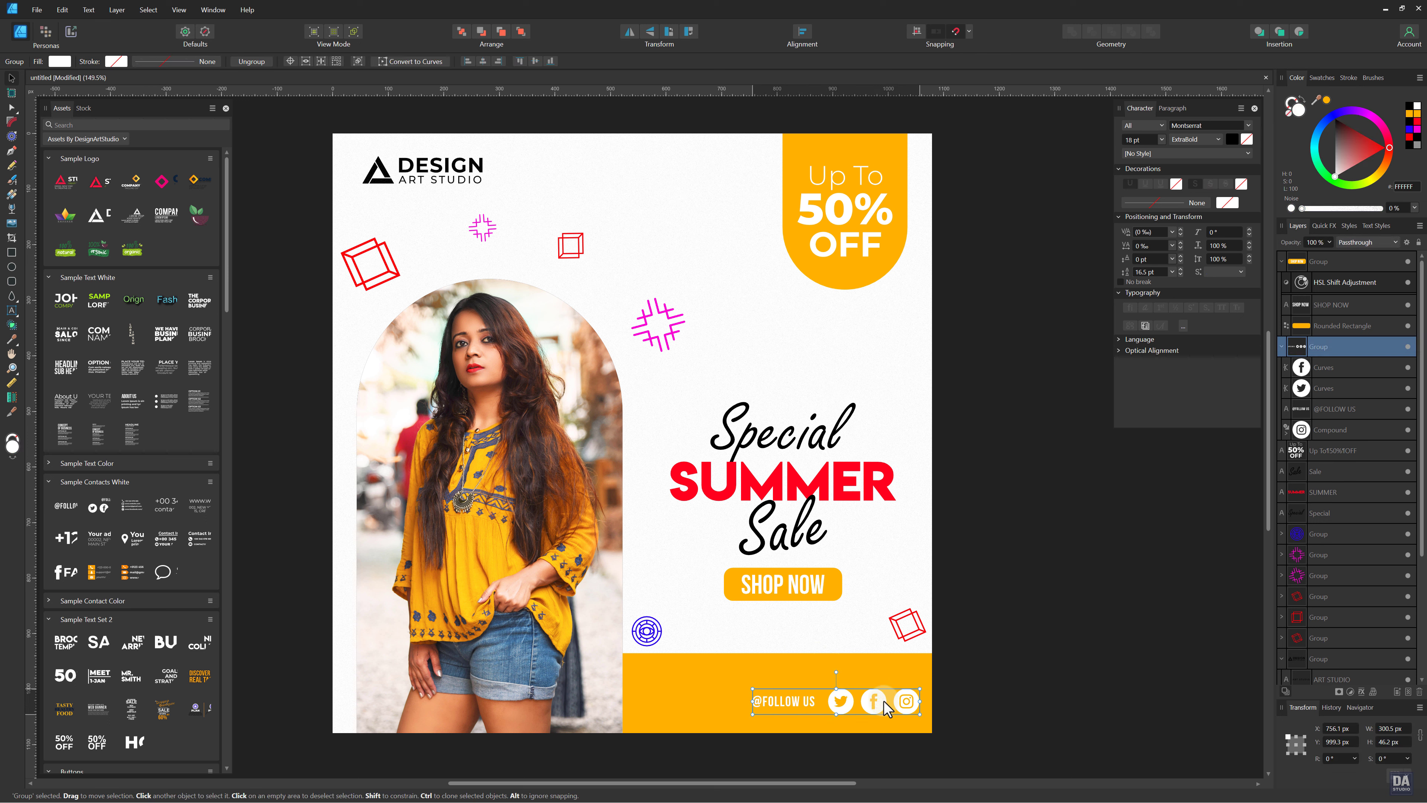
pyautogui.click(968, 683)
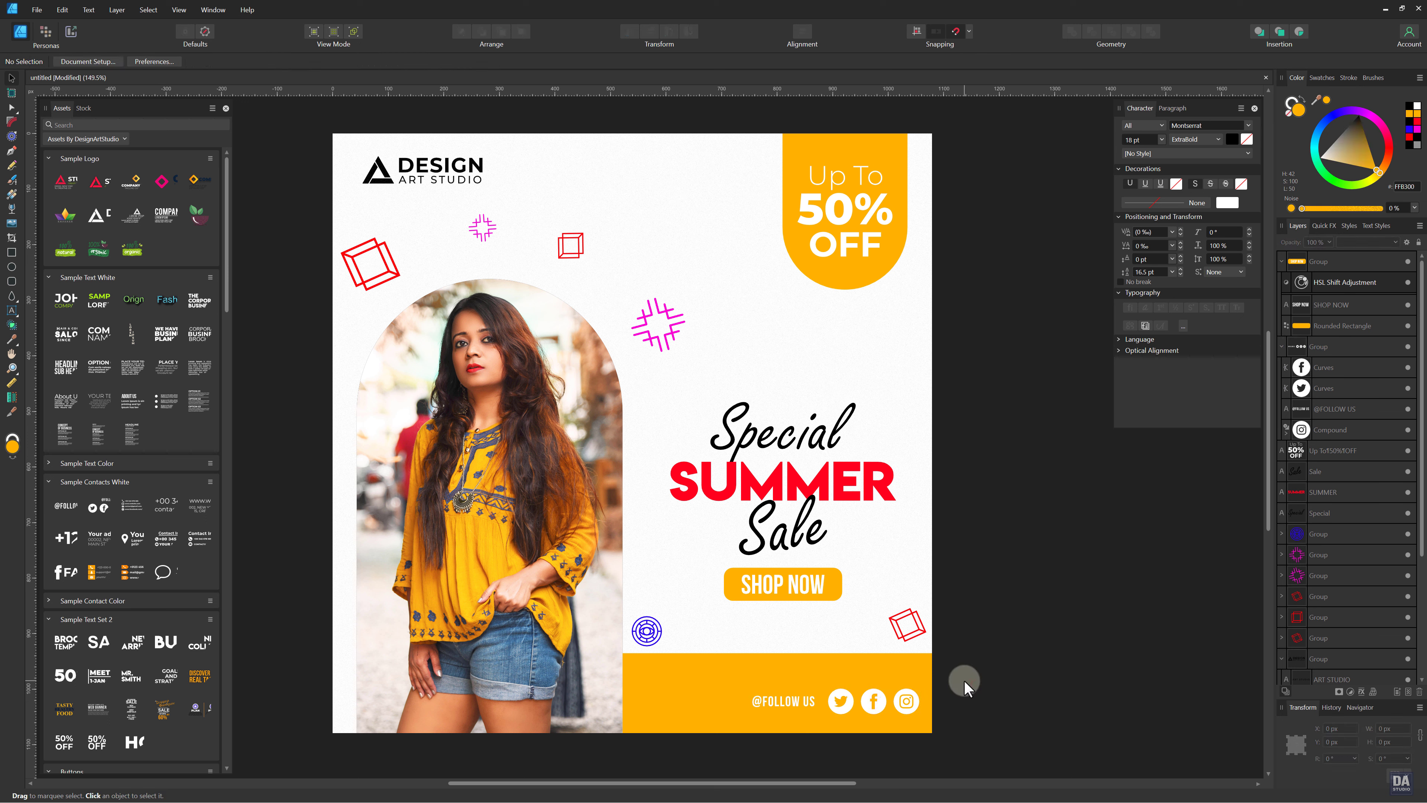
pyautogui.hotkey('ctrl', 'z')
# Duplicate the arch containing the model photo and enlarge the copy to about 490 × 838 px.
pyautogui.click(602, 638)
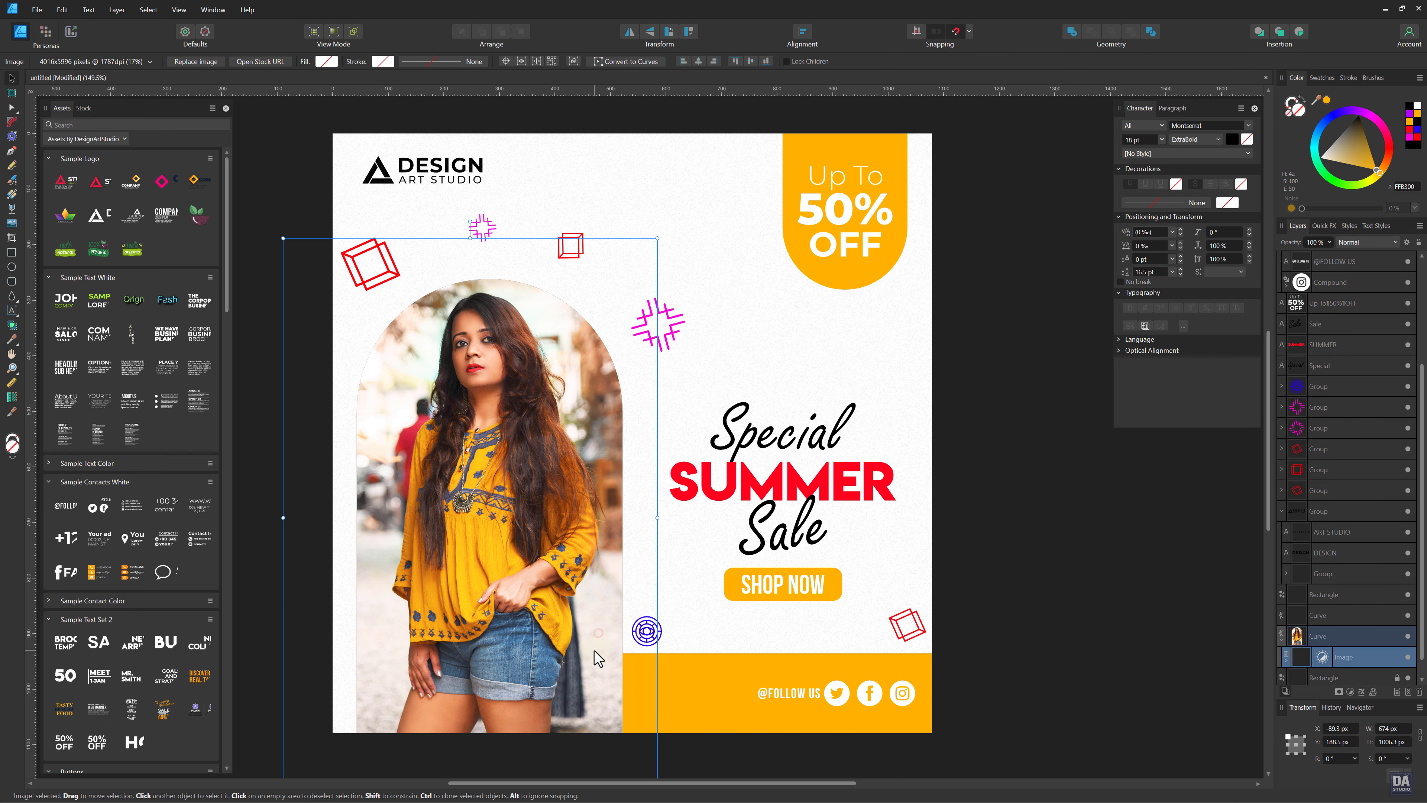
pyautogui.click(661, 596)
pyautogui.click(619, 609)
pyautogui.moveTo(584, 645); pyautogui.dragTo(591, 645)
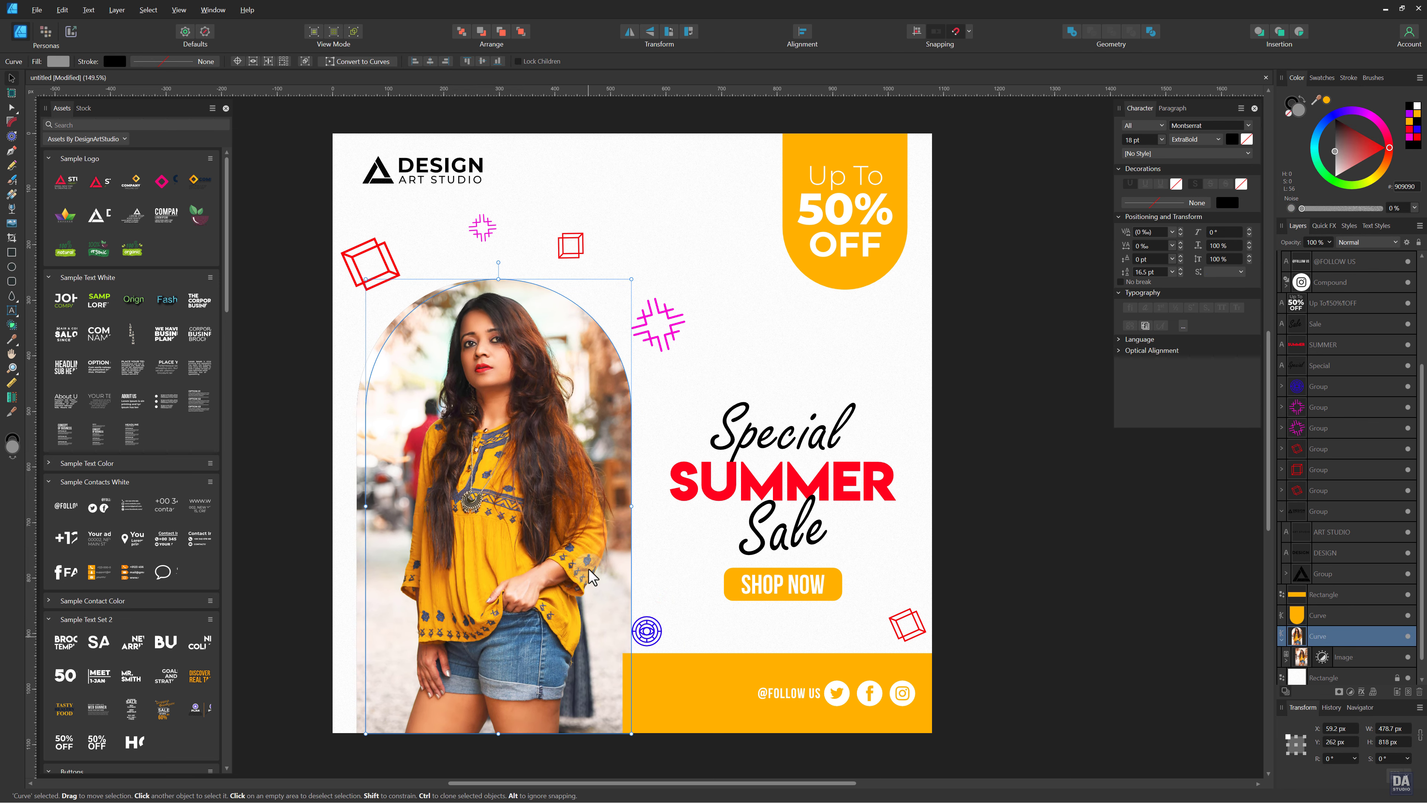
pyautogui.hotkey('ctrl', 'j')
pyautogui.moveTo(632, 279); pyautogui.dragTo(647, 272)
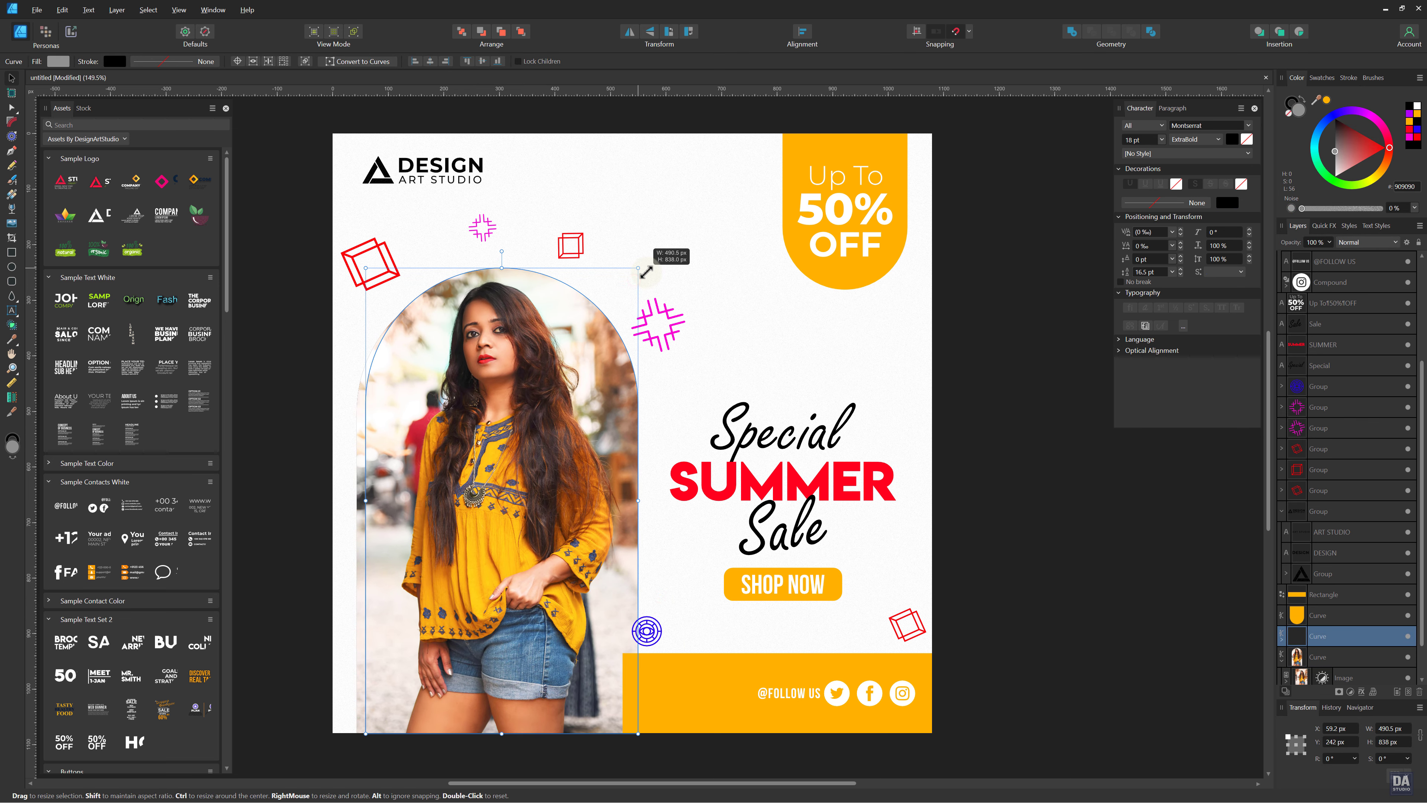
# Delete the photo nested in the larger arch copy and style the copy with no fill and a 1 pt stroke in the design's yellow.
pyautogui.doubleClick(578, 423)
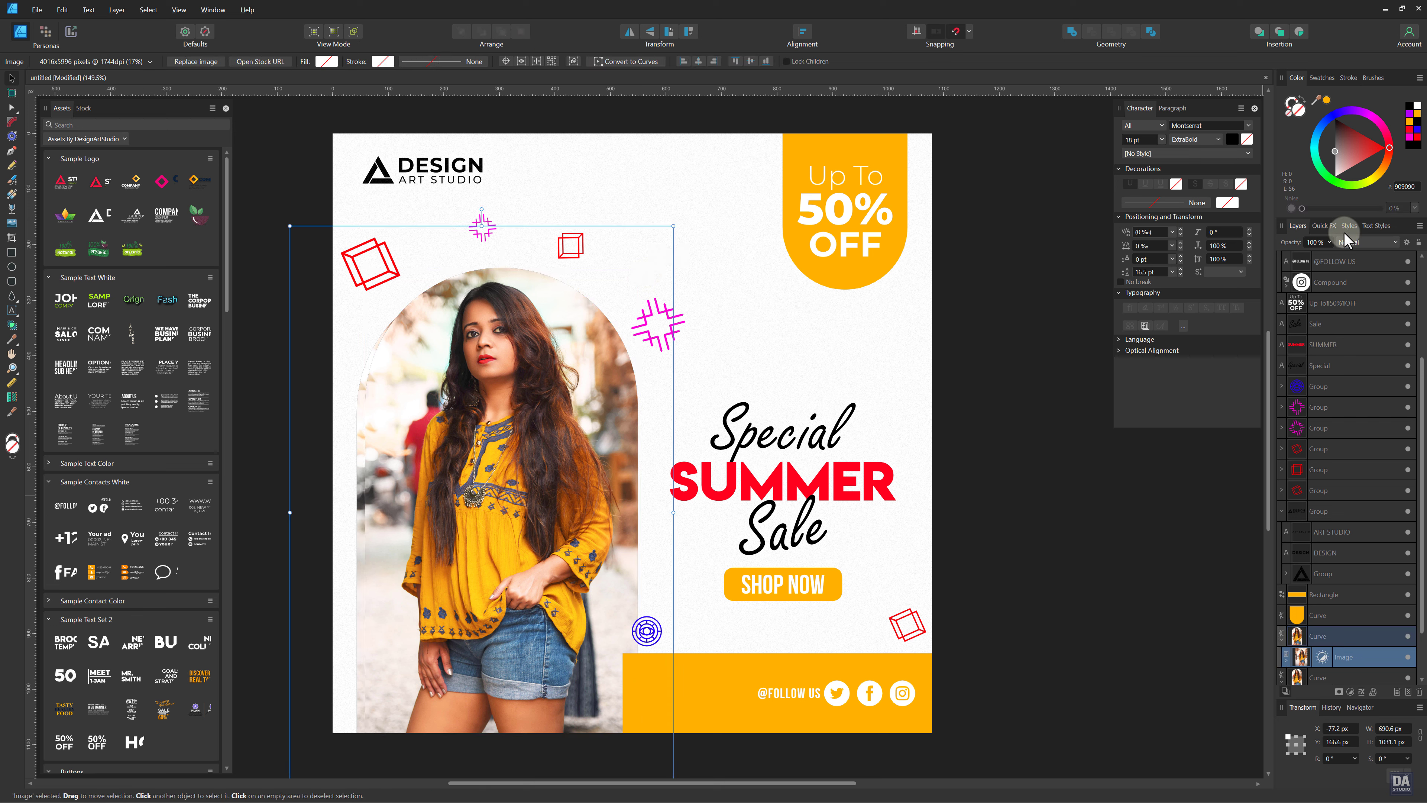
pyautogui.click(1417, 693)
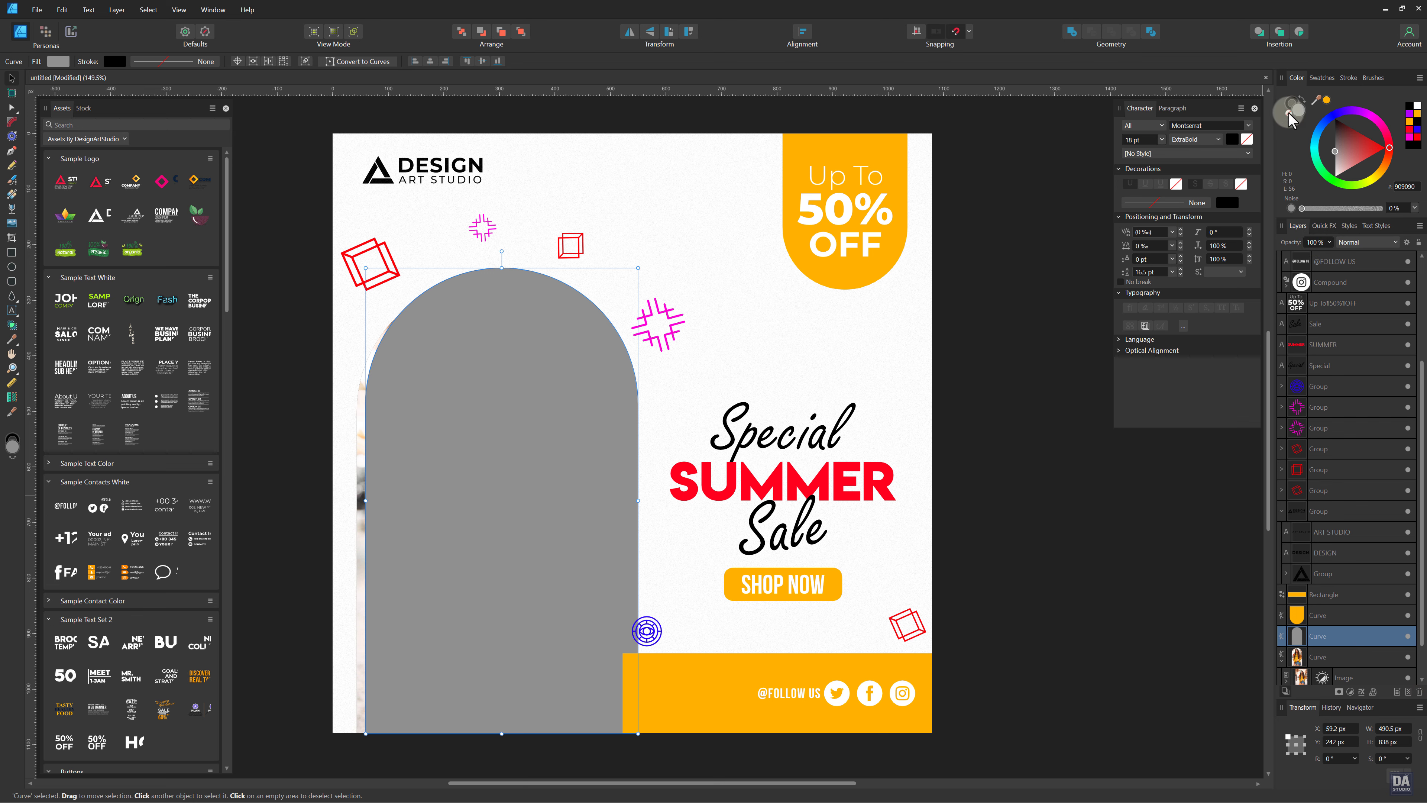
pyautogui.click(1288, 113)
pyautogui.click(1323, 103)
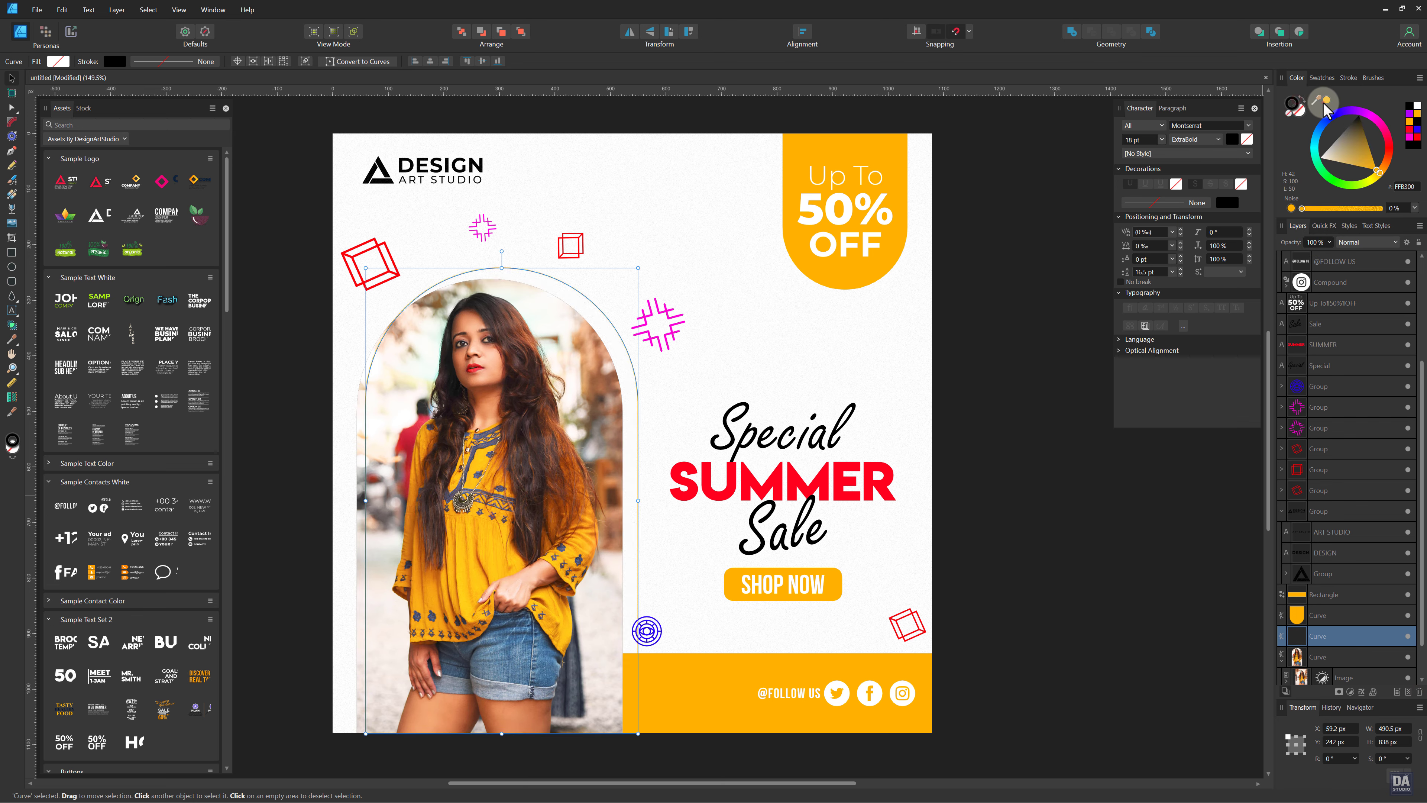
pyautogui.click(1356, 80)
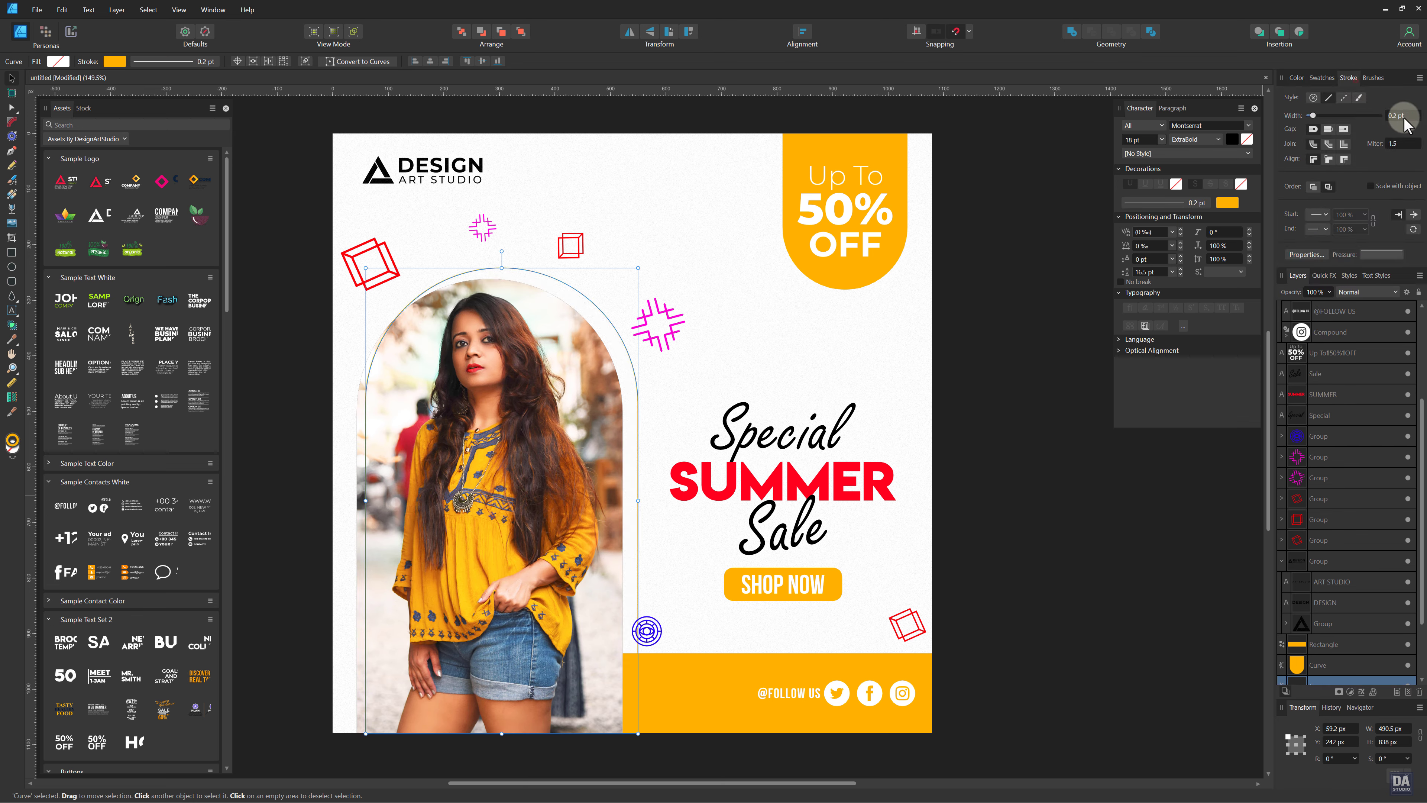
pyautogui.scroll(4, 1400, 115)
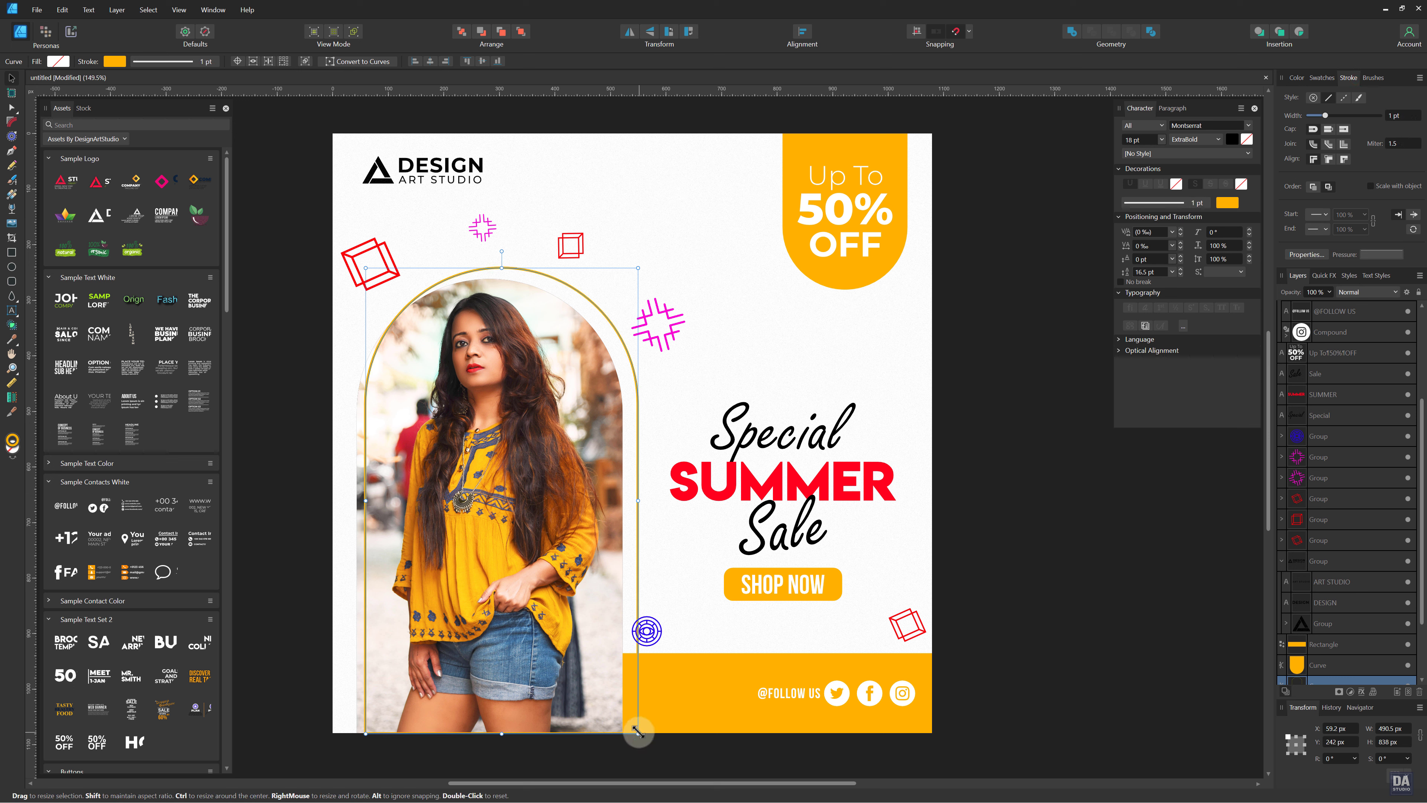
# Resize the yellow arch outline to about 491 × 839 px and offset it slightly right of the photo arch, with its base below the page edge.
pyautogui.moveTo(638, 734); pyautogui.dragTo(638, 731)
pyautogui.click(984, 569)
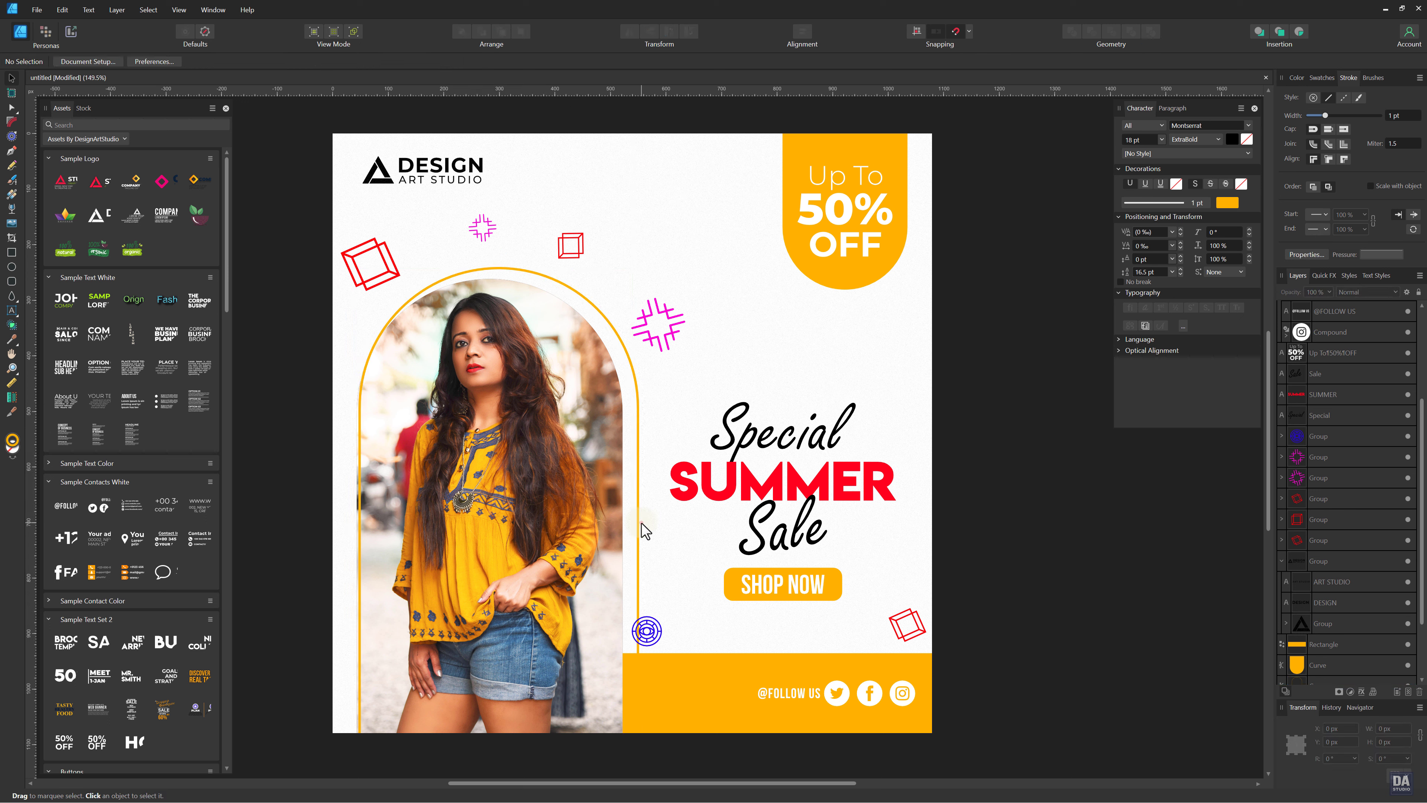
pyautogui.moveTo(641, 523); pyautogui.dragTo(641, 537)
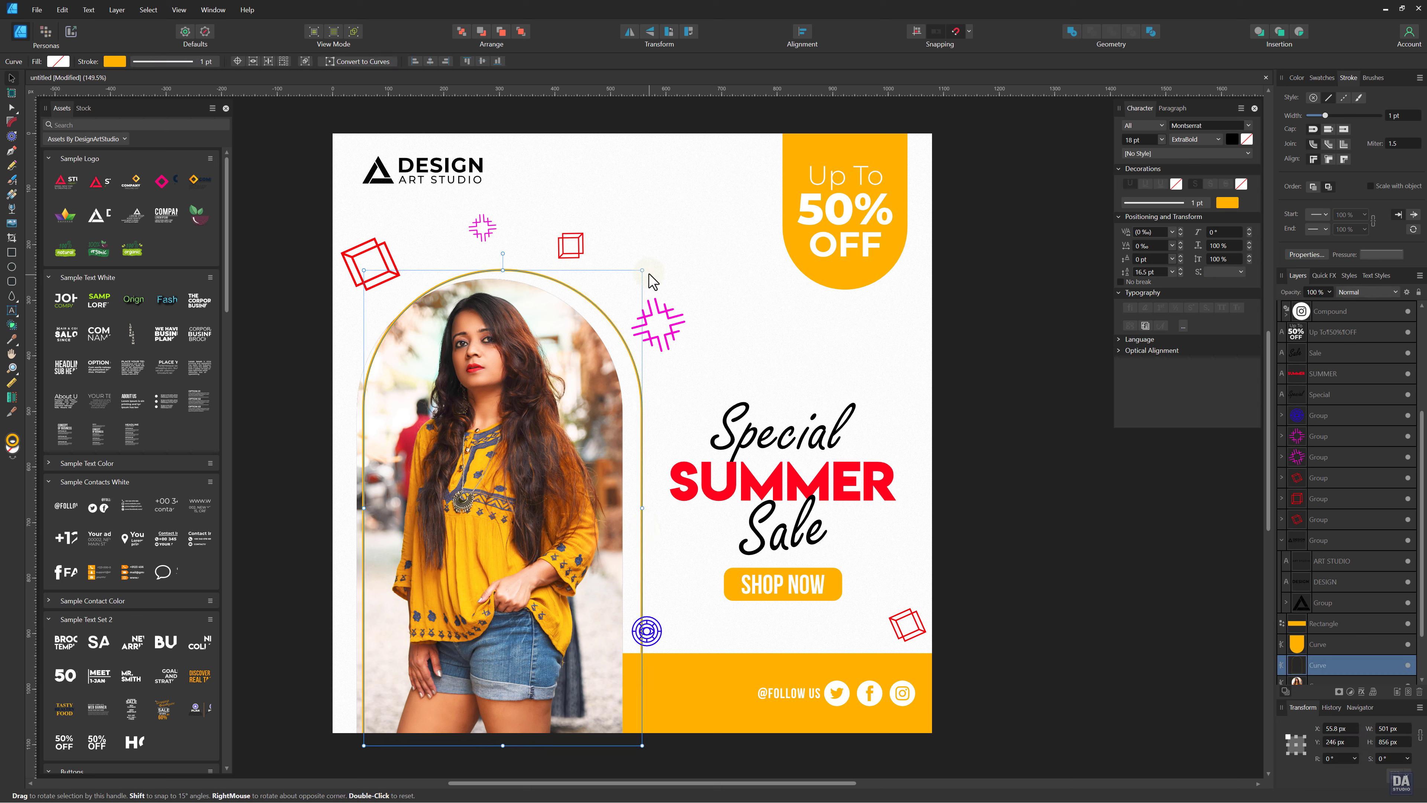
pyautogui.moveTo(642, 270); pyautogui.dragTo(632, 274)
pyautogui.moveTo(610, 334); pyautogui.dragTo(604, 334)
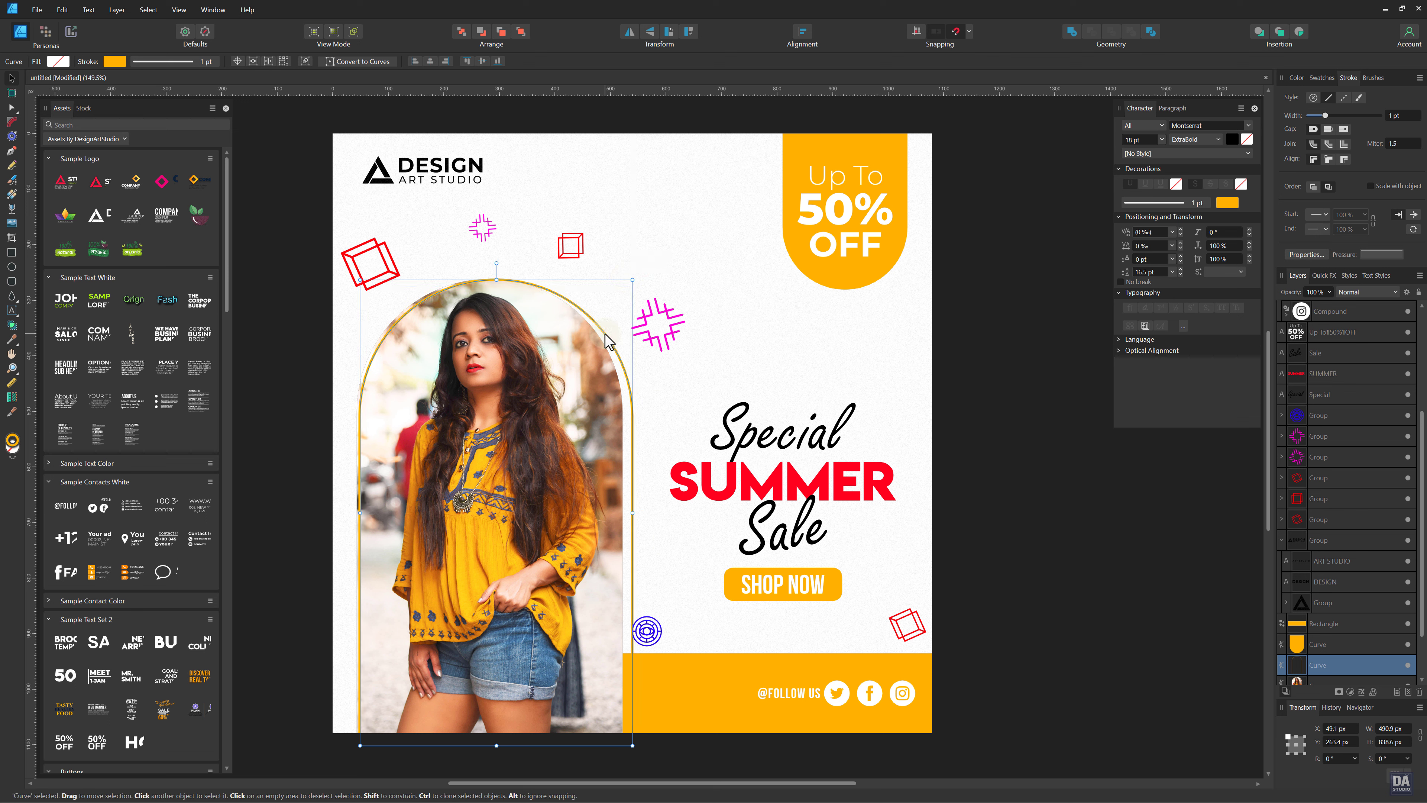
pyautogui.click(665, 437)
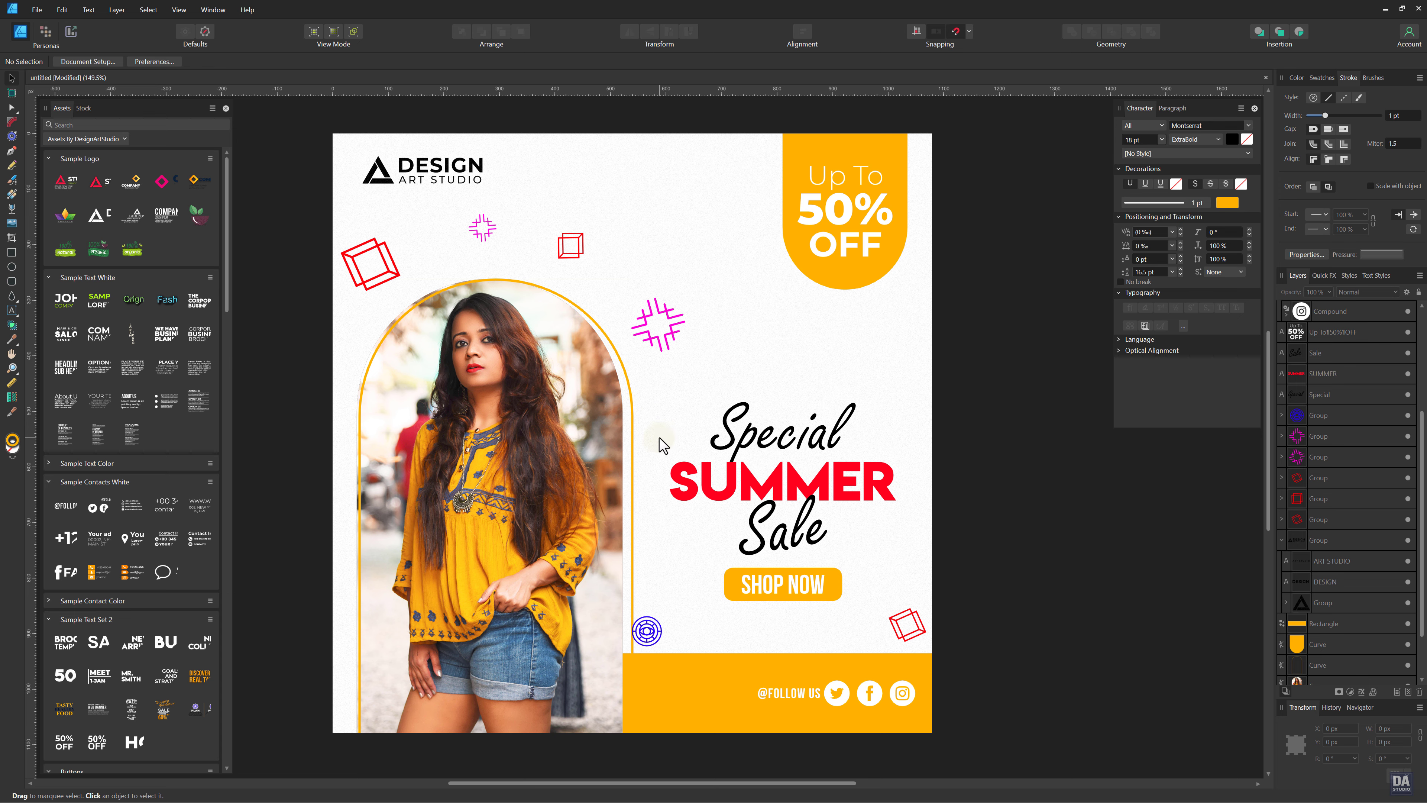